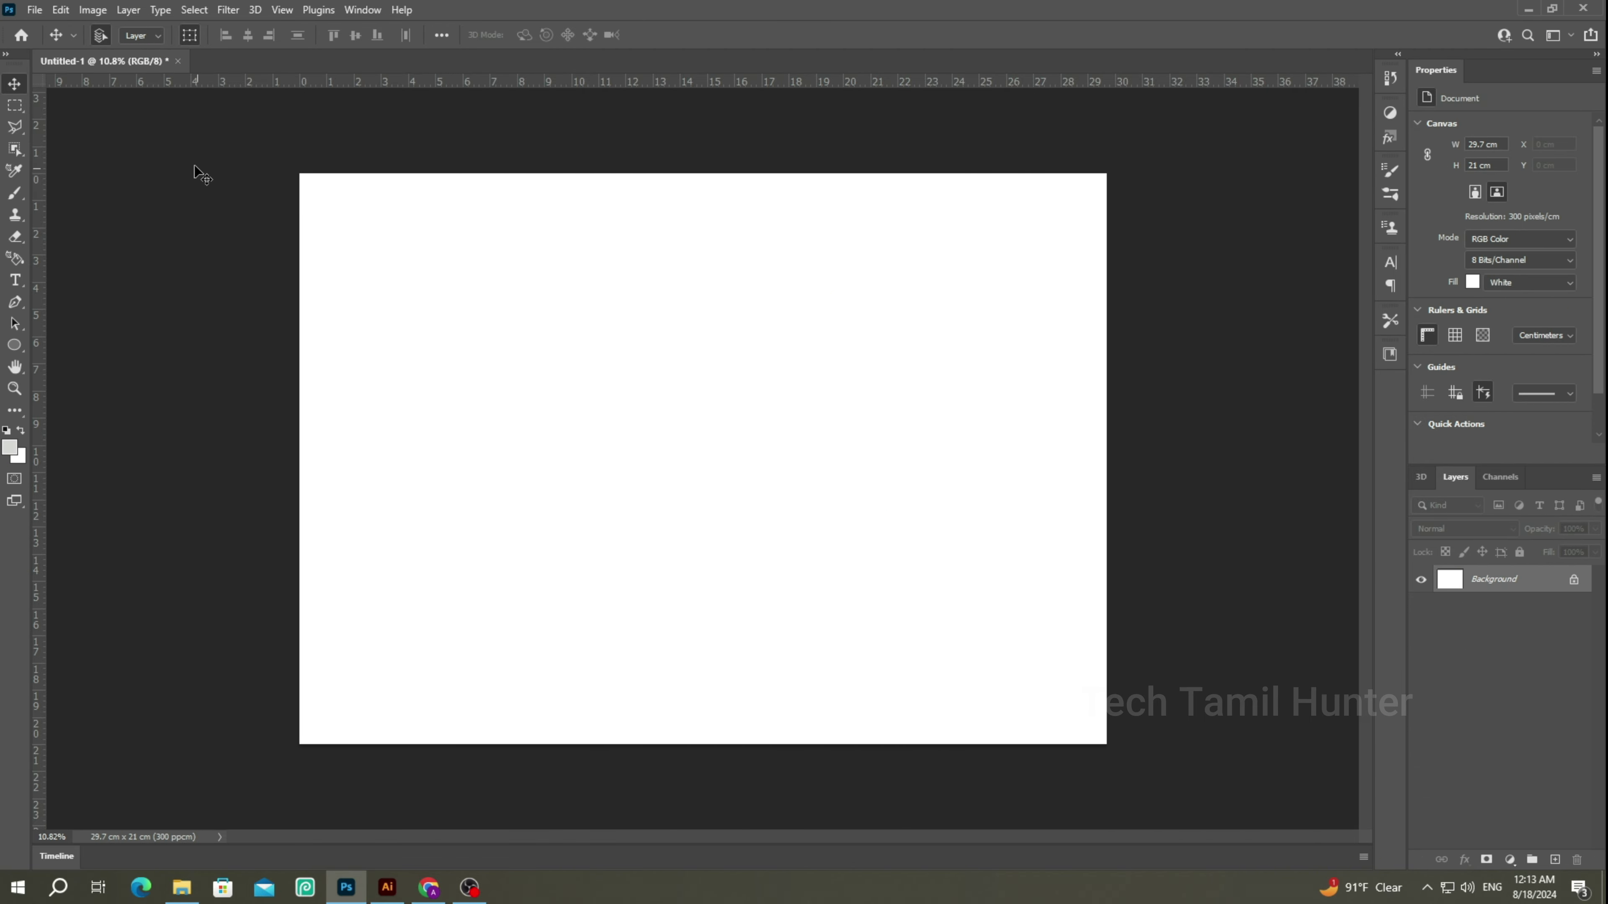
# Open the young-female-inventor-creating-her-workshop photo as a new document.
pyautogui.click(33, 10)
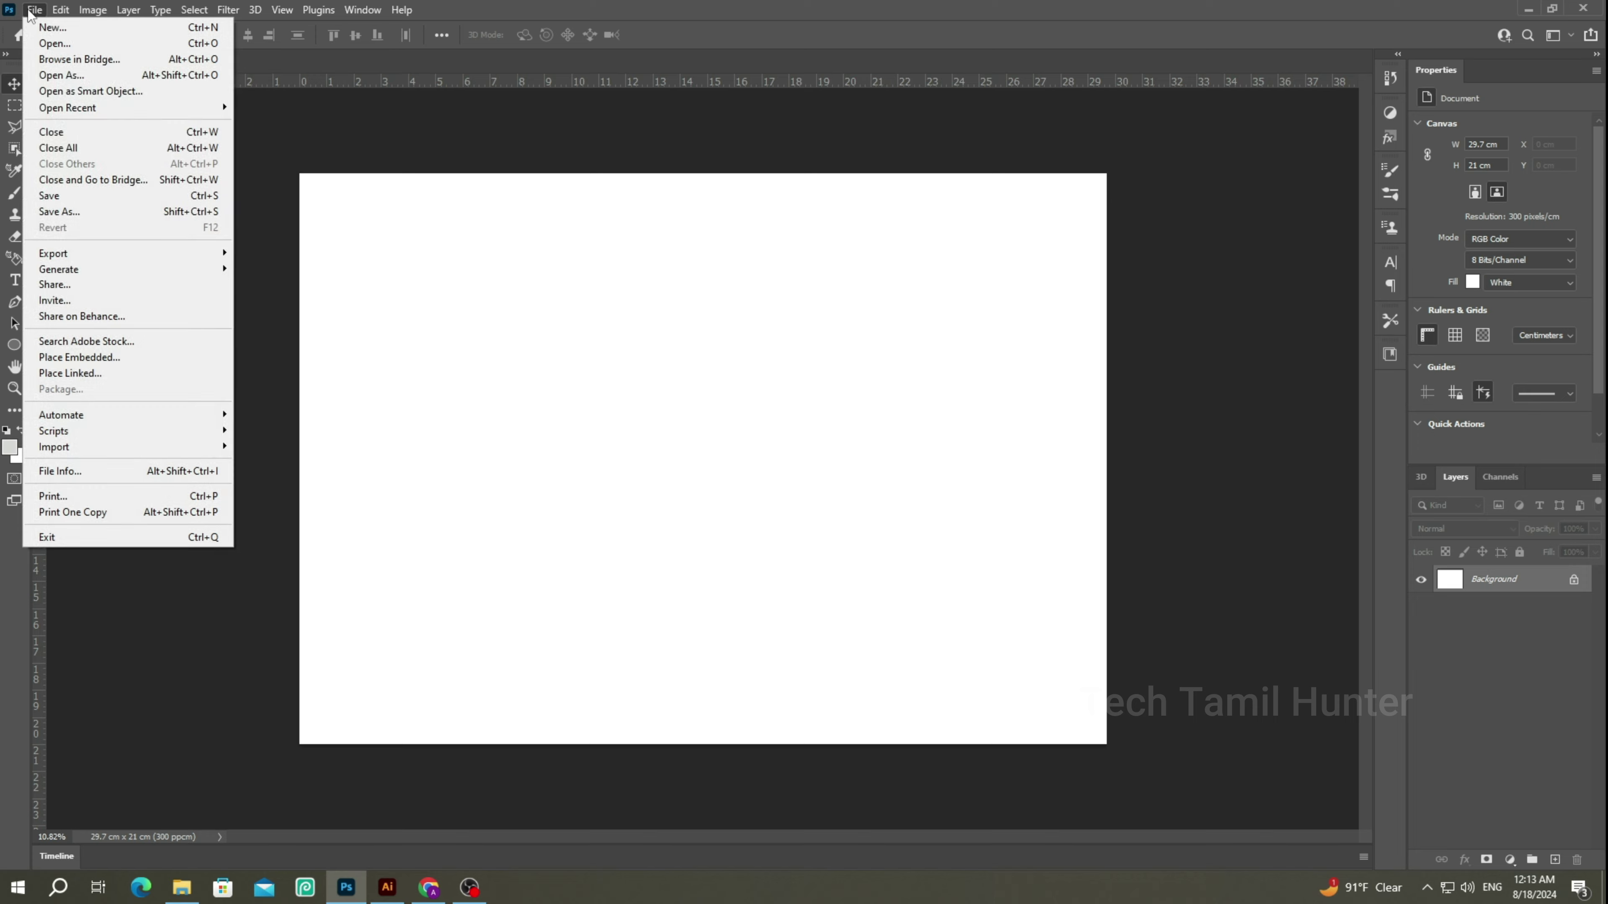
pyautogui.click(44, 42)
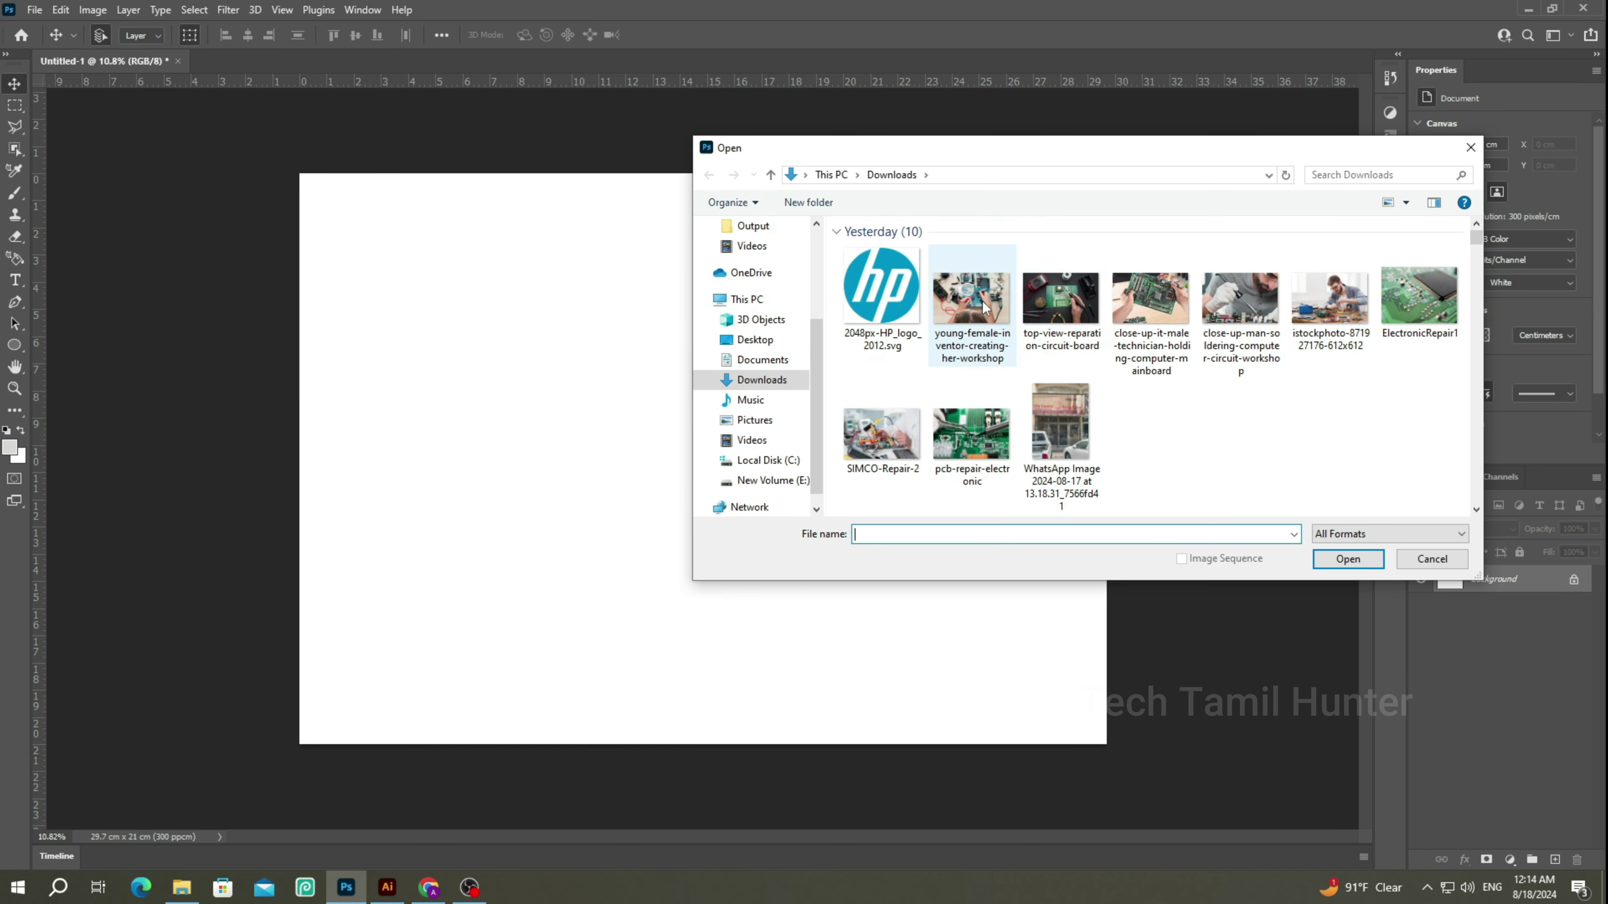
pyautogui.click(983, 303)
pyautogui.click(1356, 560)
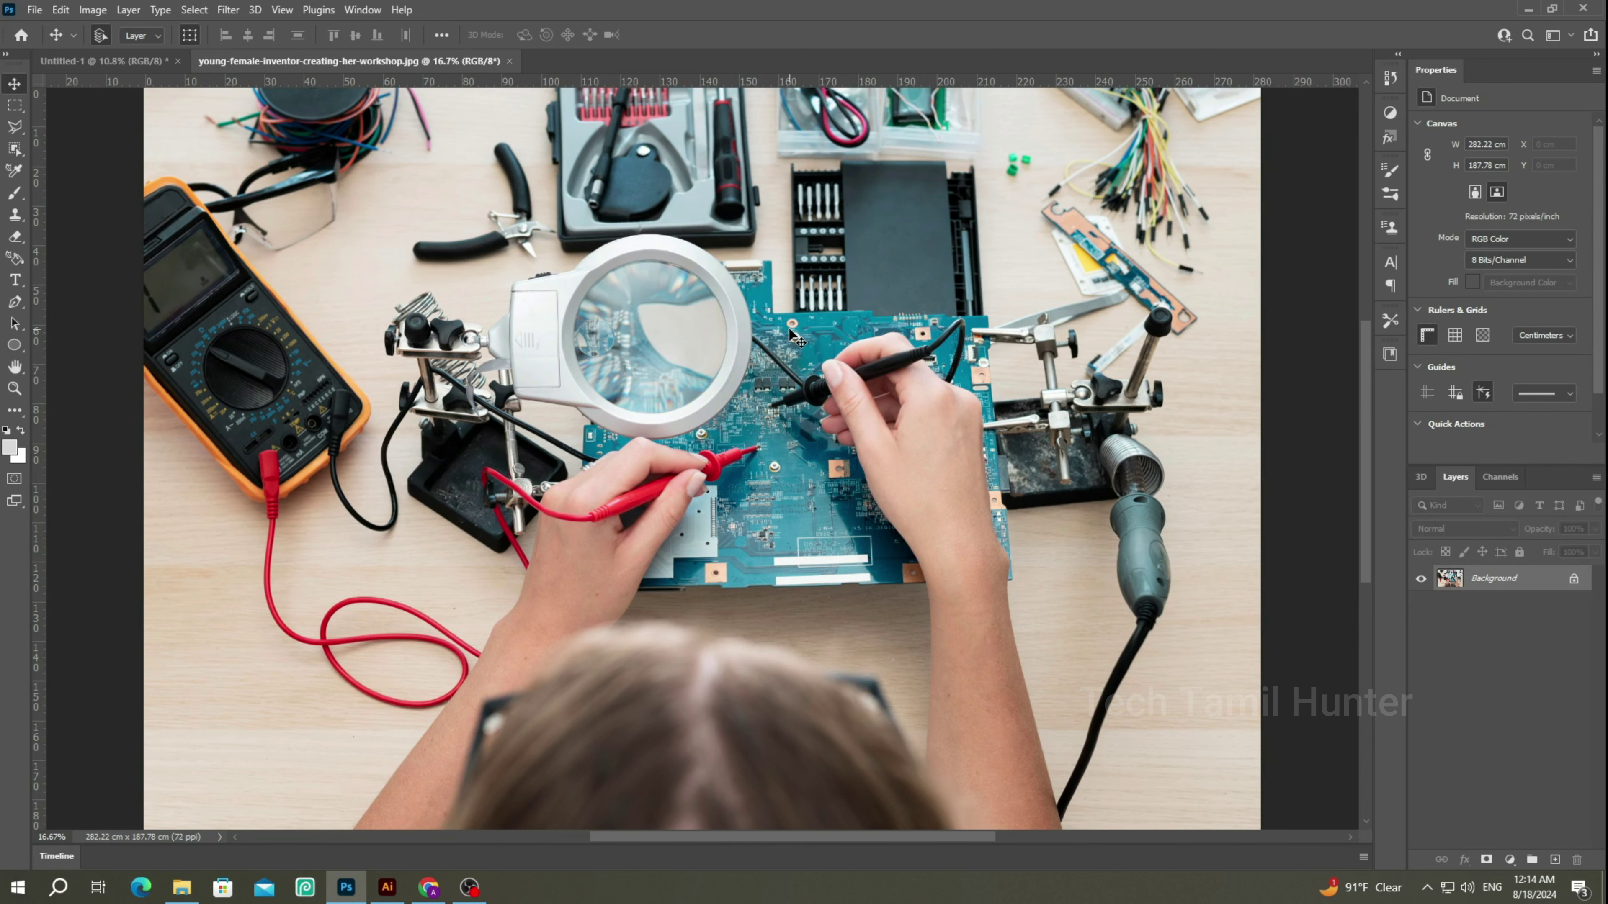
# Compare the blank A4 and workshop photo tabs, then dismiss the locked Background warning.
pyautogui.scroll(-1, 796, 338)
pyautogui.click(103, 61)
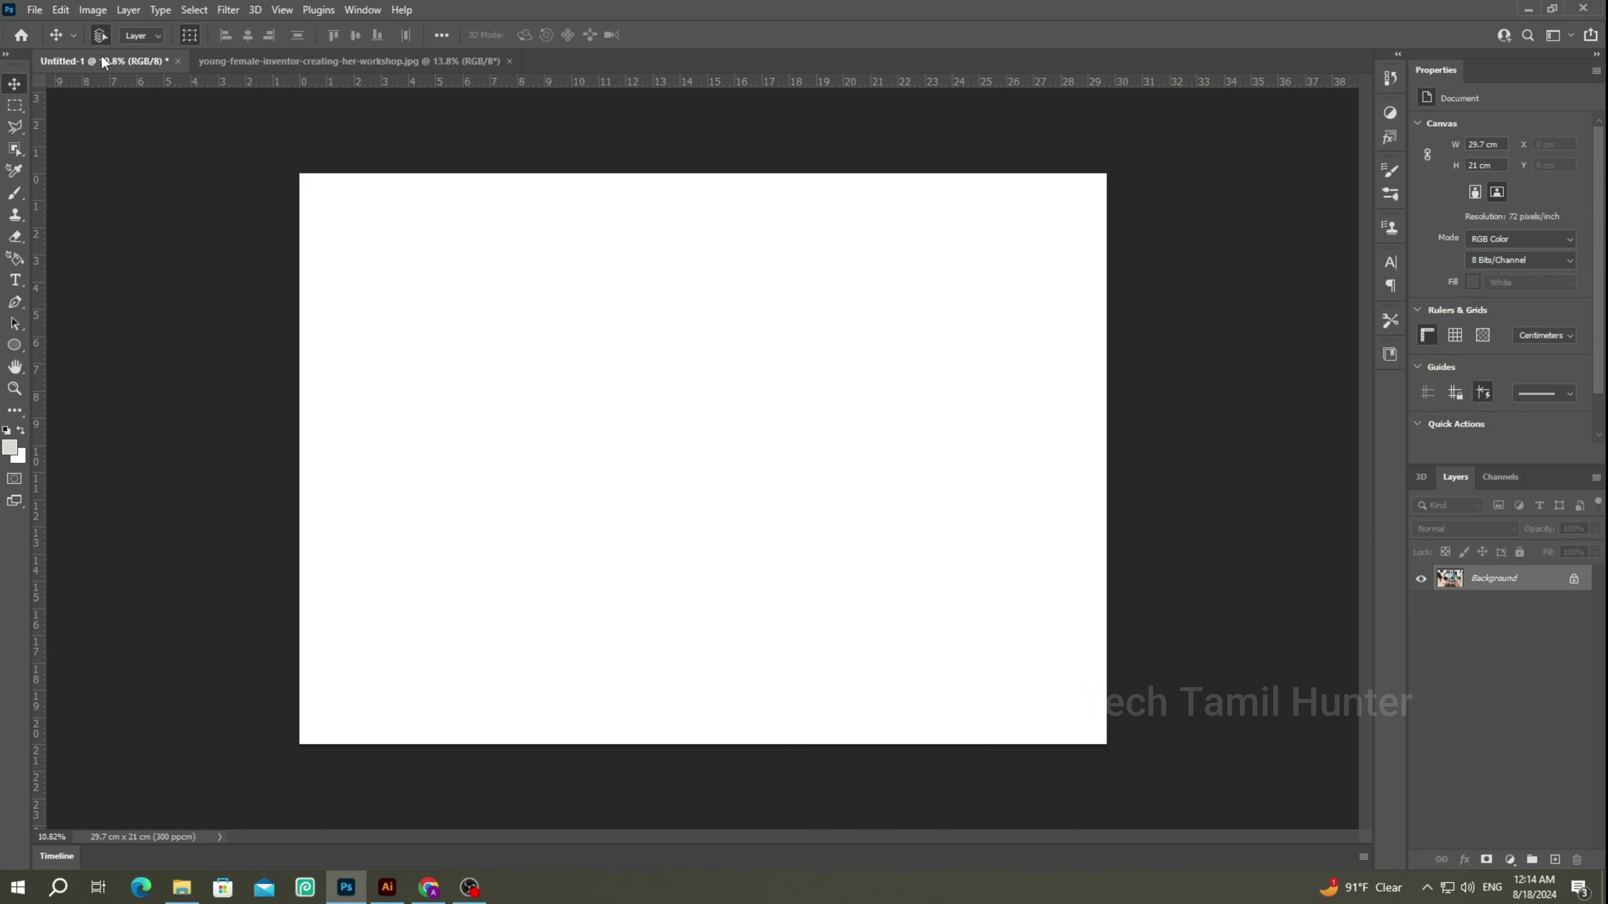
pyautogui.click(403, 62)
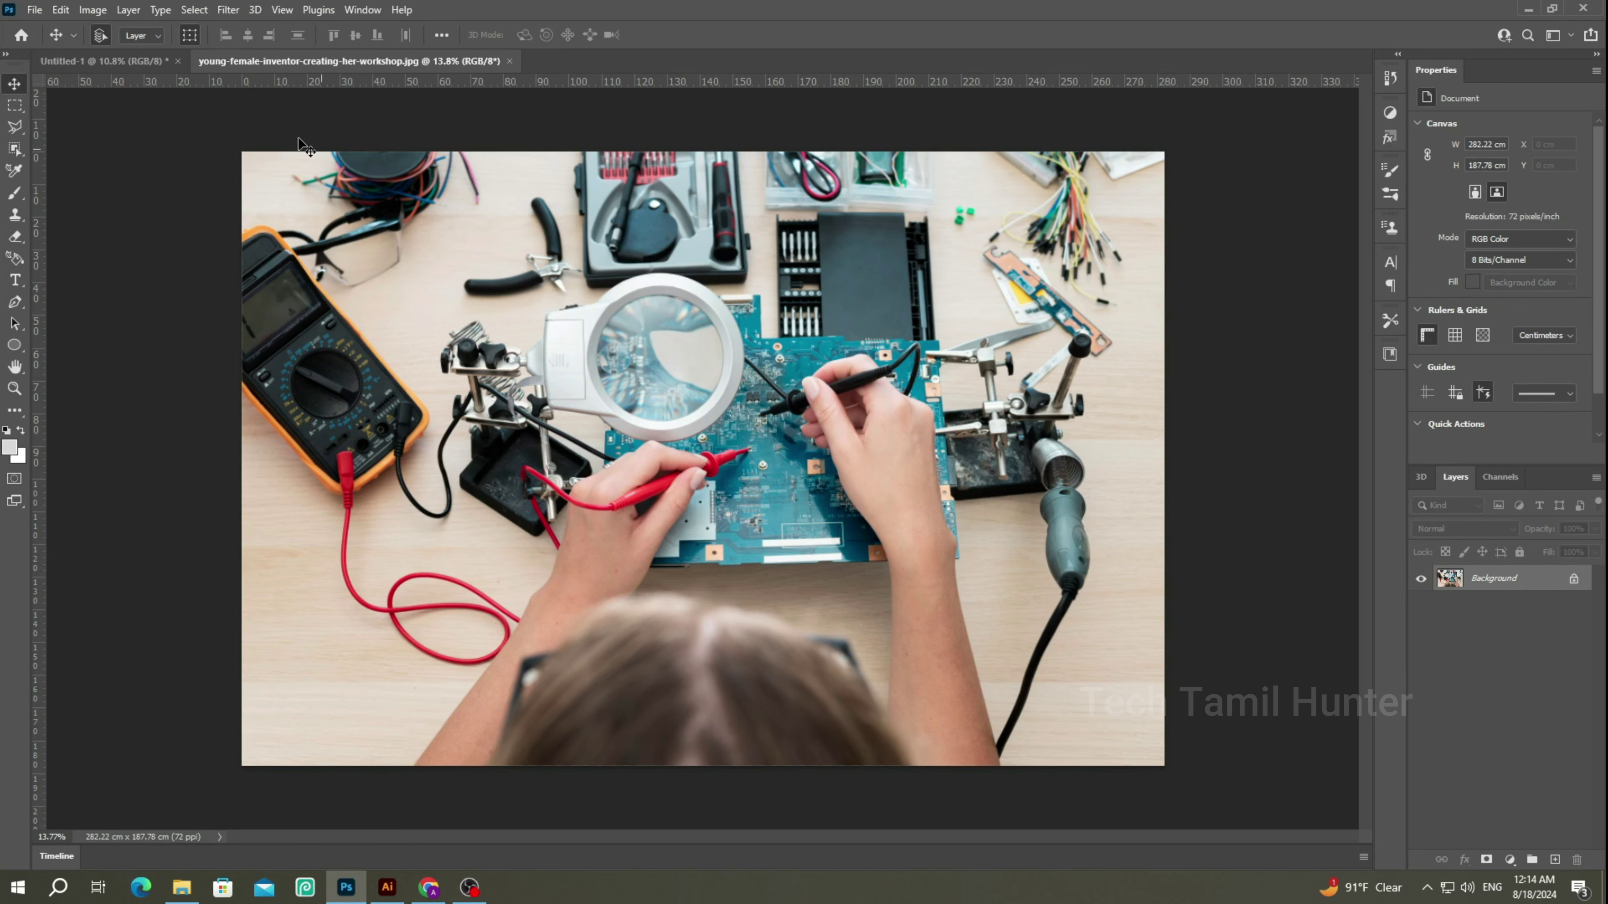
pyautogui.click(137, 55)
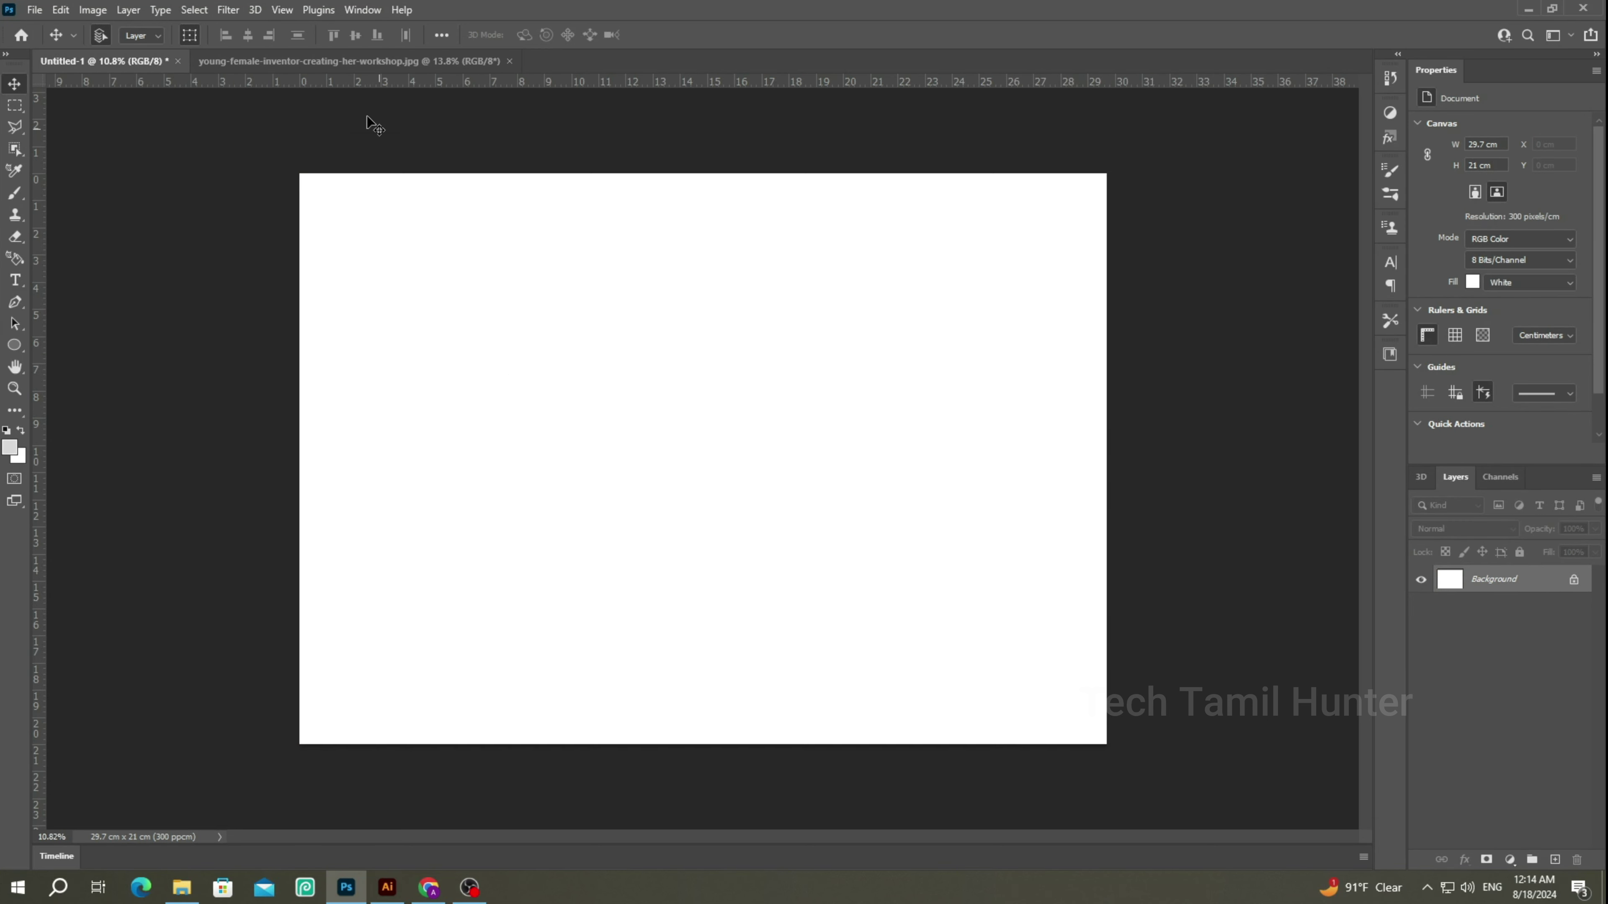
pyautogui.click(384, 63)
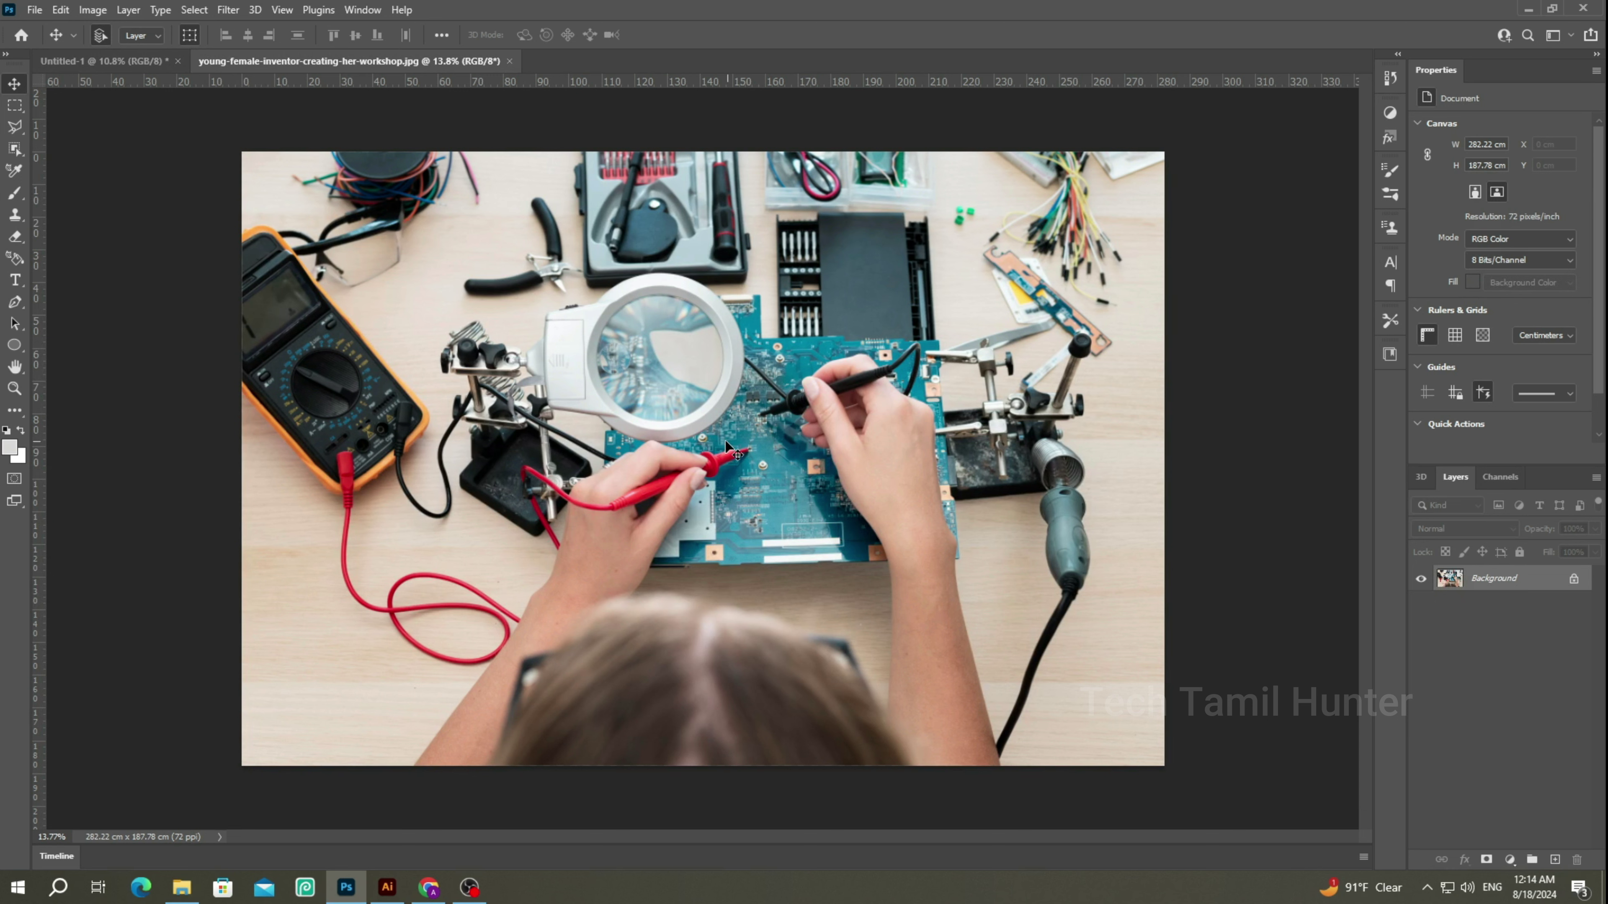
pyautogui.click(681, 396)
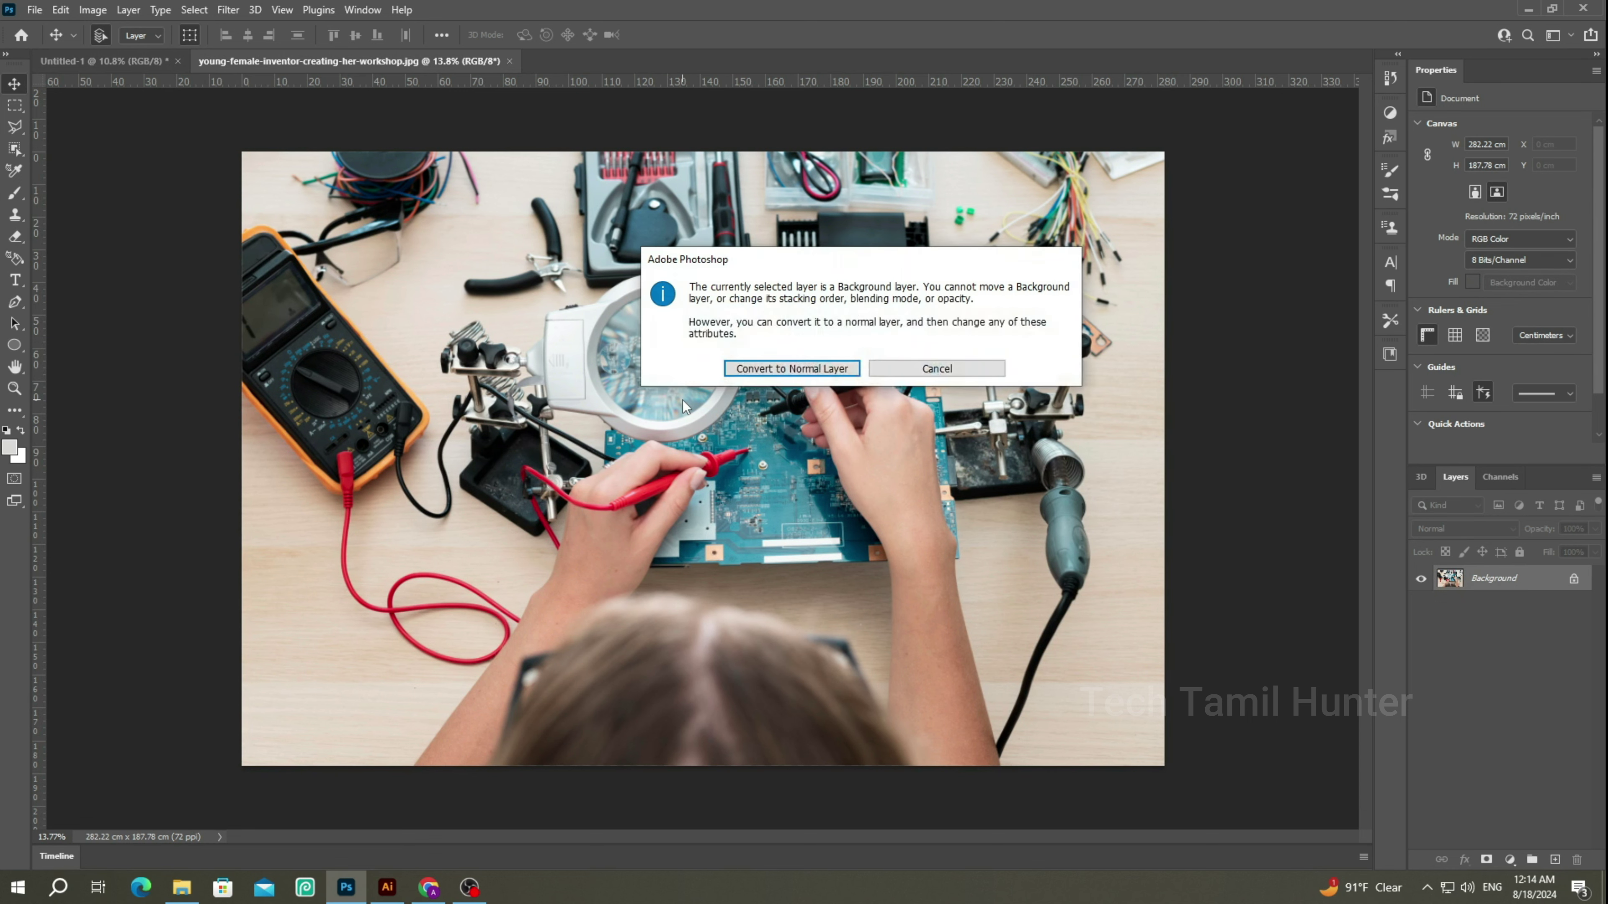
pyautogui.click(939, 372)
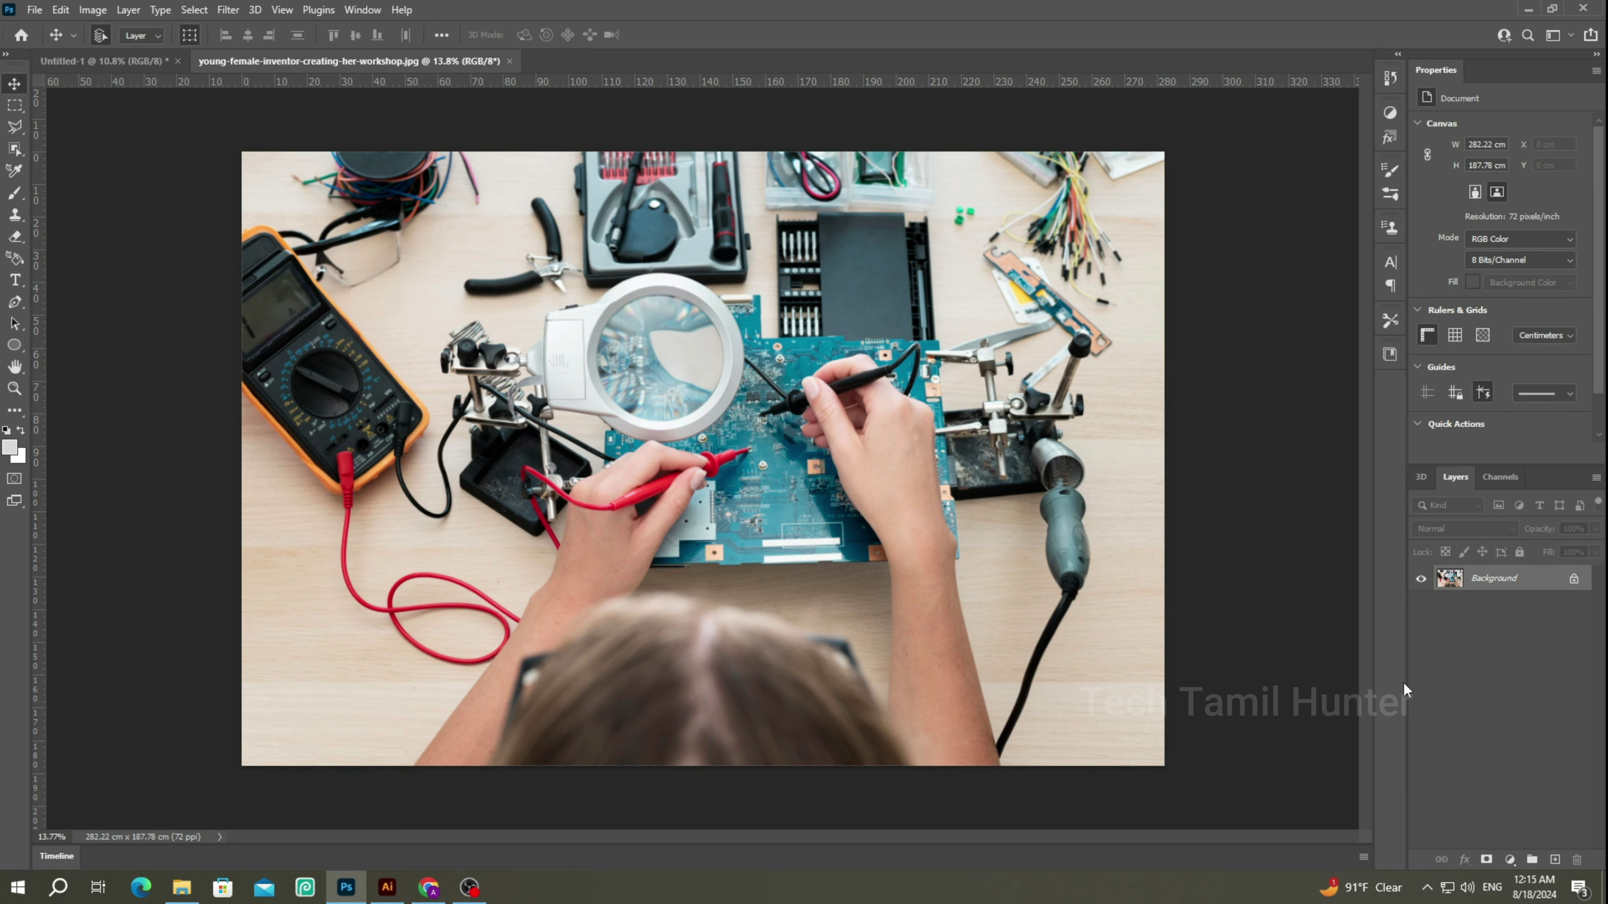
# Unlock the workshop photo's Background and drag it onto Untitled-1 as Layer 1, inside white margins.
pyautogui.click(1574, 580)
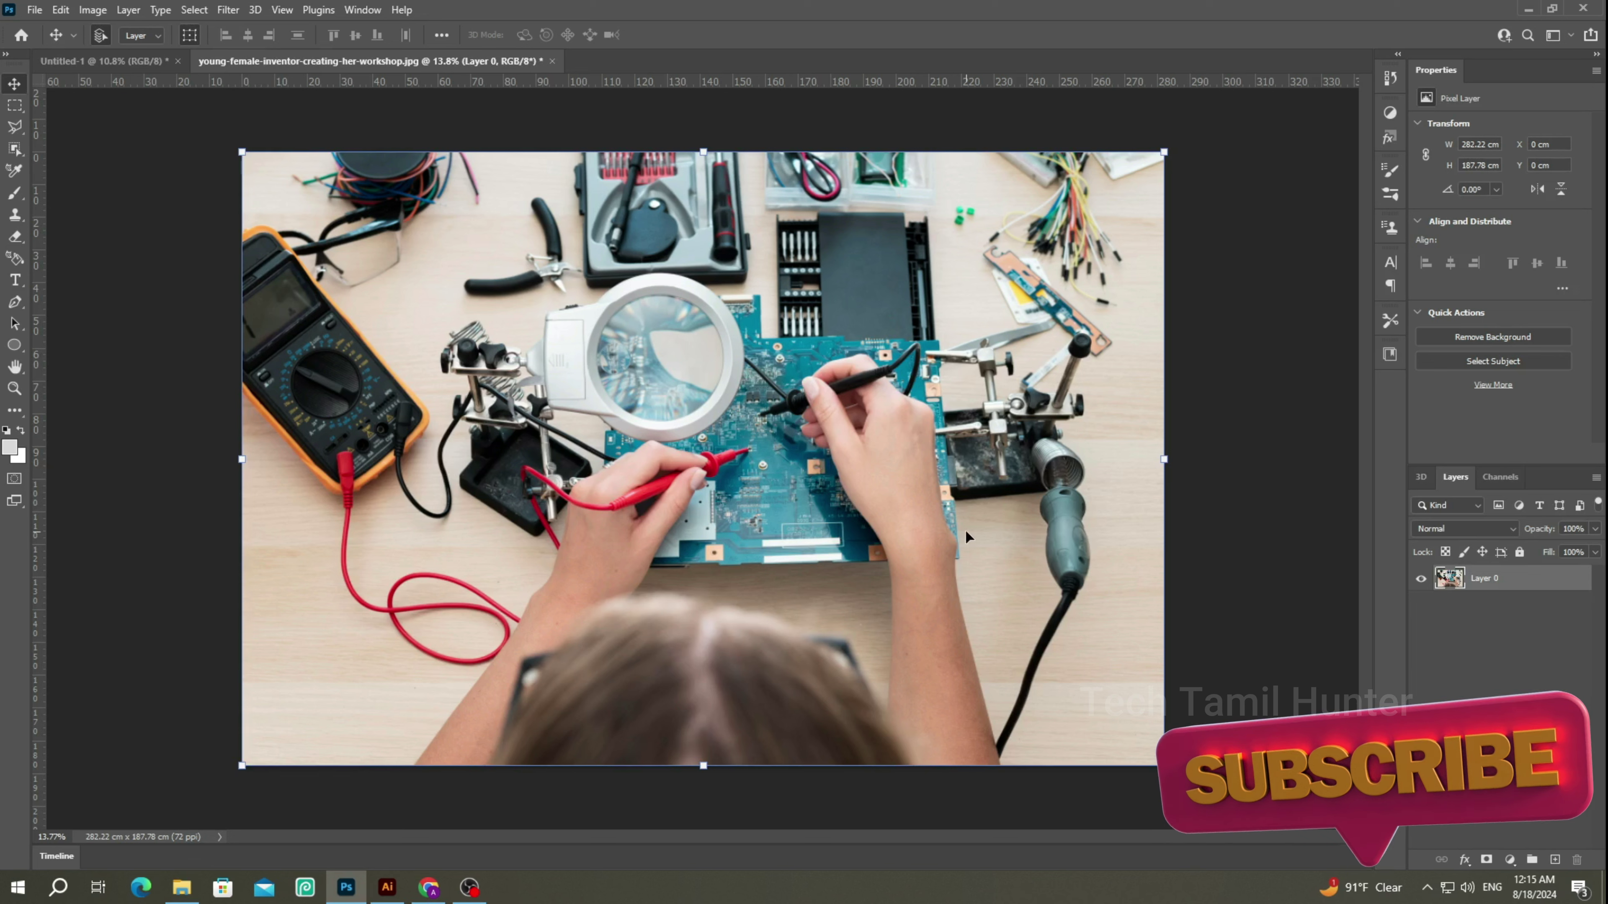
pyautogui.moveTo(834, 491)
pyautogui.mouseDown()
pyautogui.moveTo(664, 400)
pyautogui.moveTo(900, 498)
pyautogui.mouseUp()
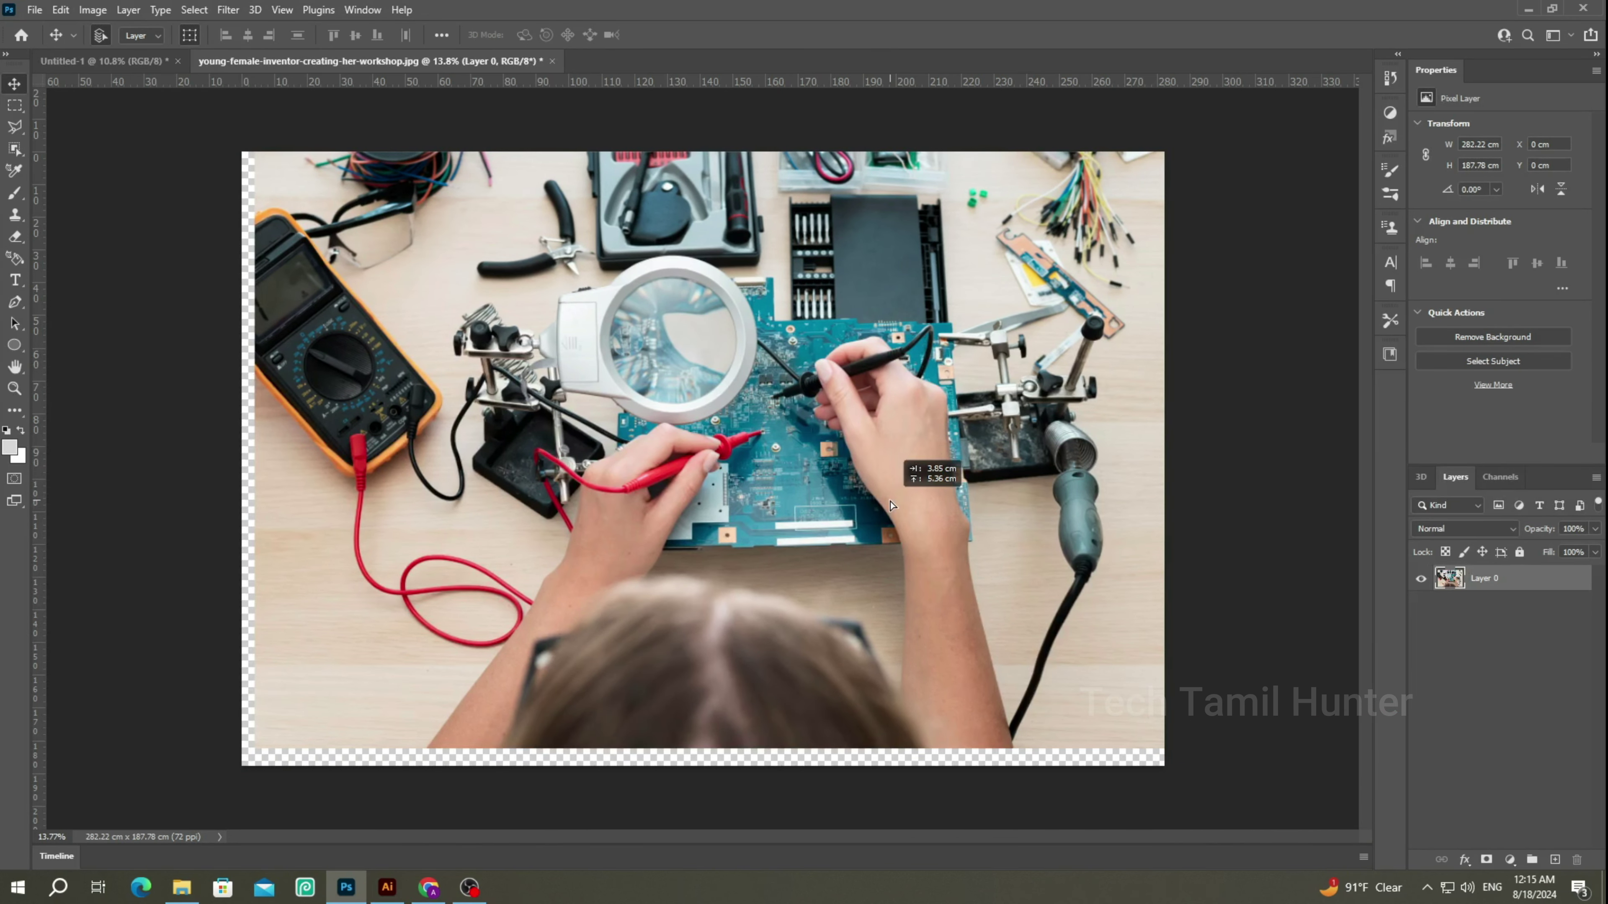
pyautogui.moveTo(899, 498); pyautogui.dragTo(582, 369)
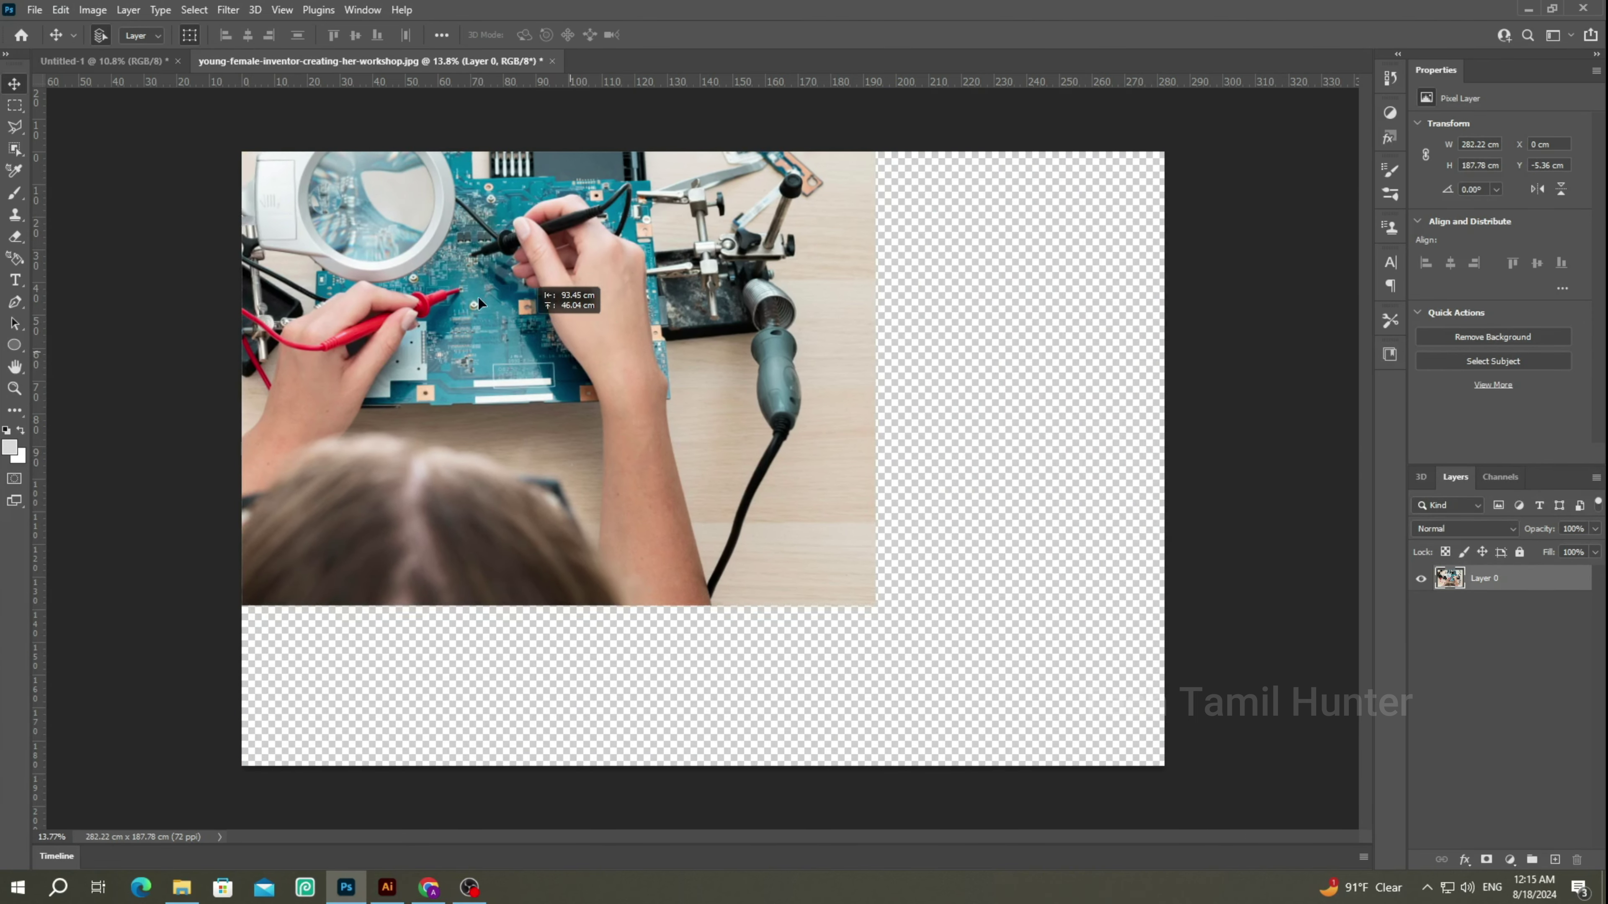
pyautogui.moveTo(583, 369)
pyautogui.mouseDown()
pyautogui.moveTo(156, 74)
pyautogui.moveTo(283, 177)
pyautogui.mouseUp()
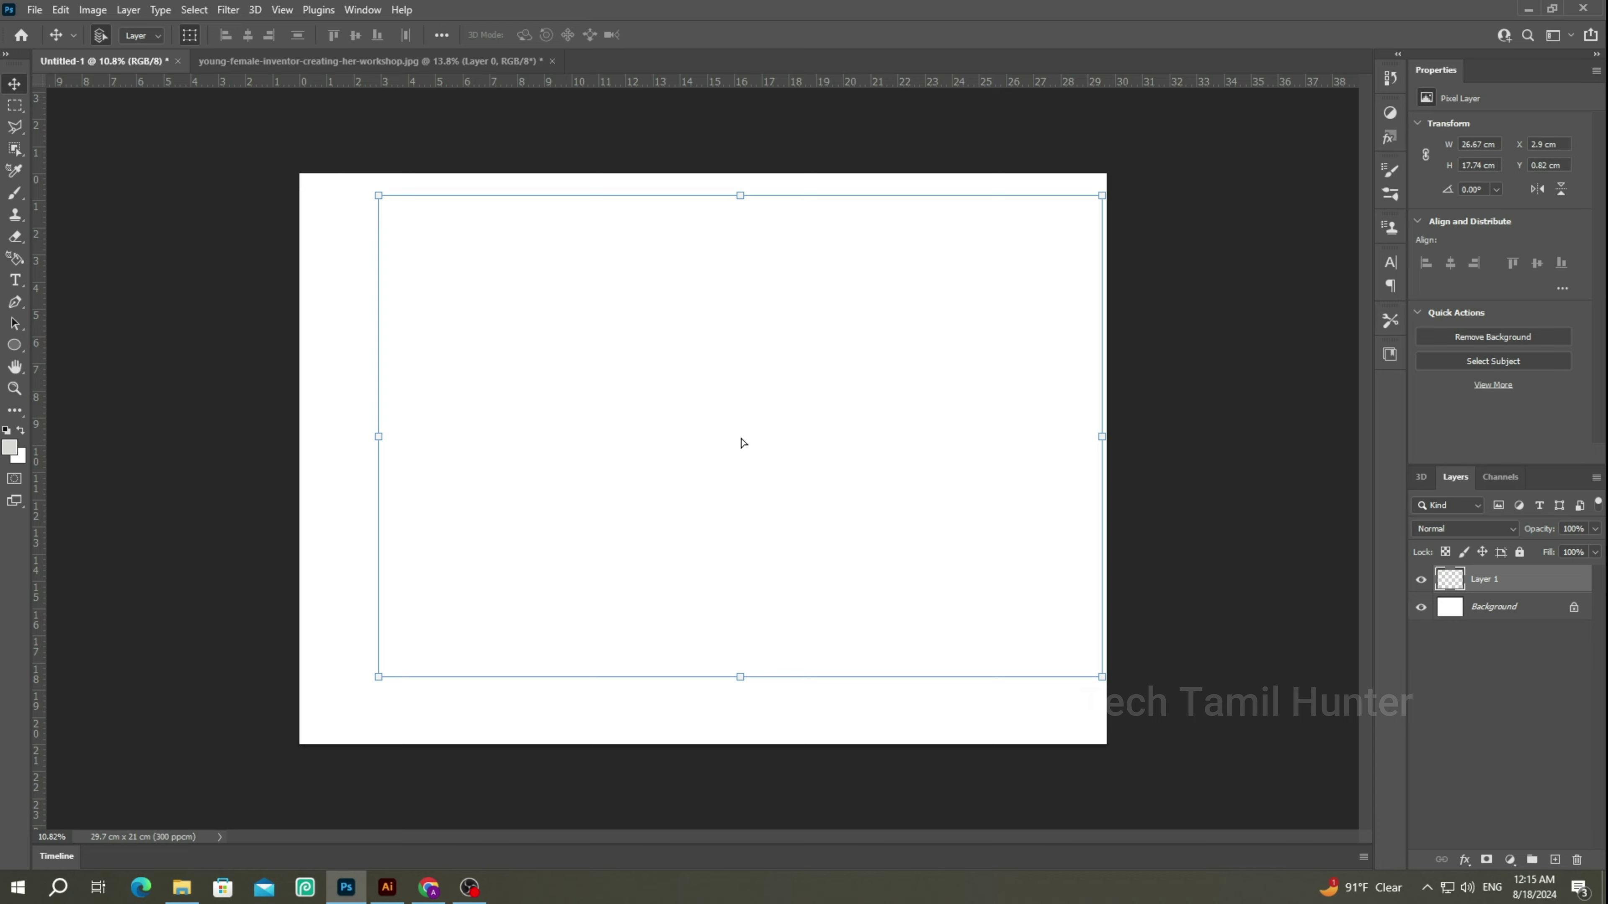
pyautogui.moveTo(743, 443); pyautogui.dragTo(743, 441)
pyautogui.moveTo(858, 448)
pyautogui.mouseDown()
pyautogui.moveTo(808, 449)
pyautogui.moveTo(828, 457)
pyautogui.mouseUp()
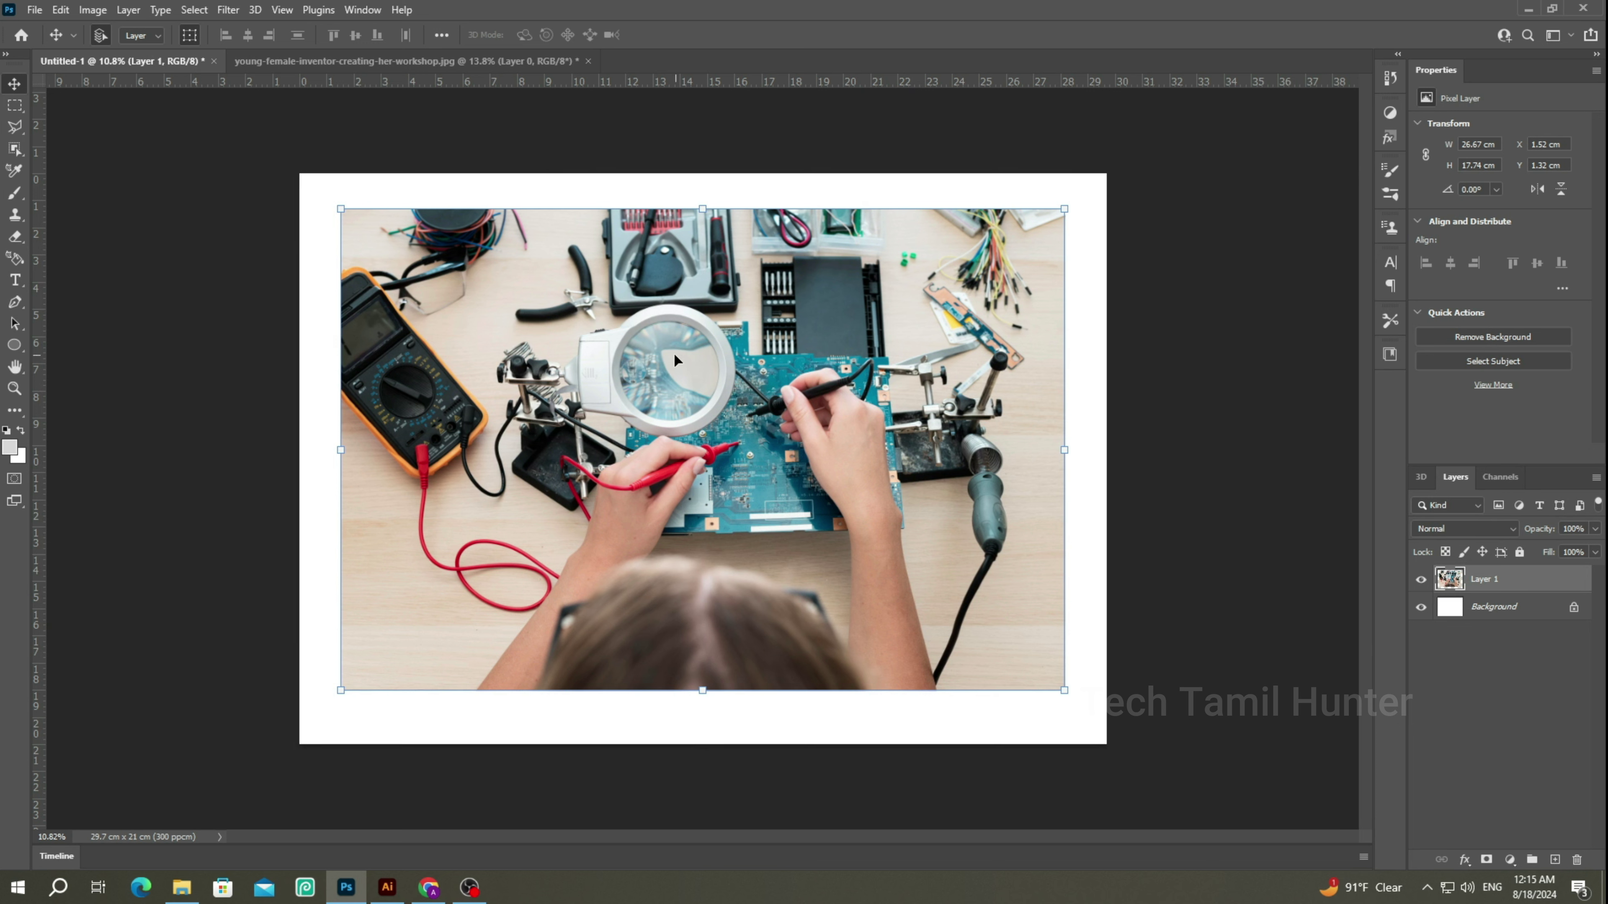
# Place top-view-reparation-circuit-board as an embedded 29.7 × 19.8 cm smart object, centred and committed.
pyautogui.click(34, 10)
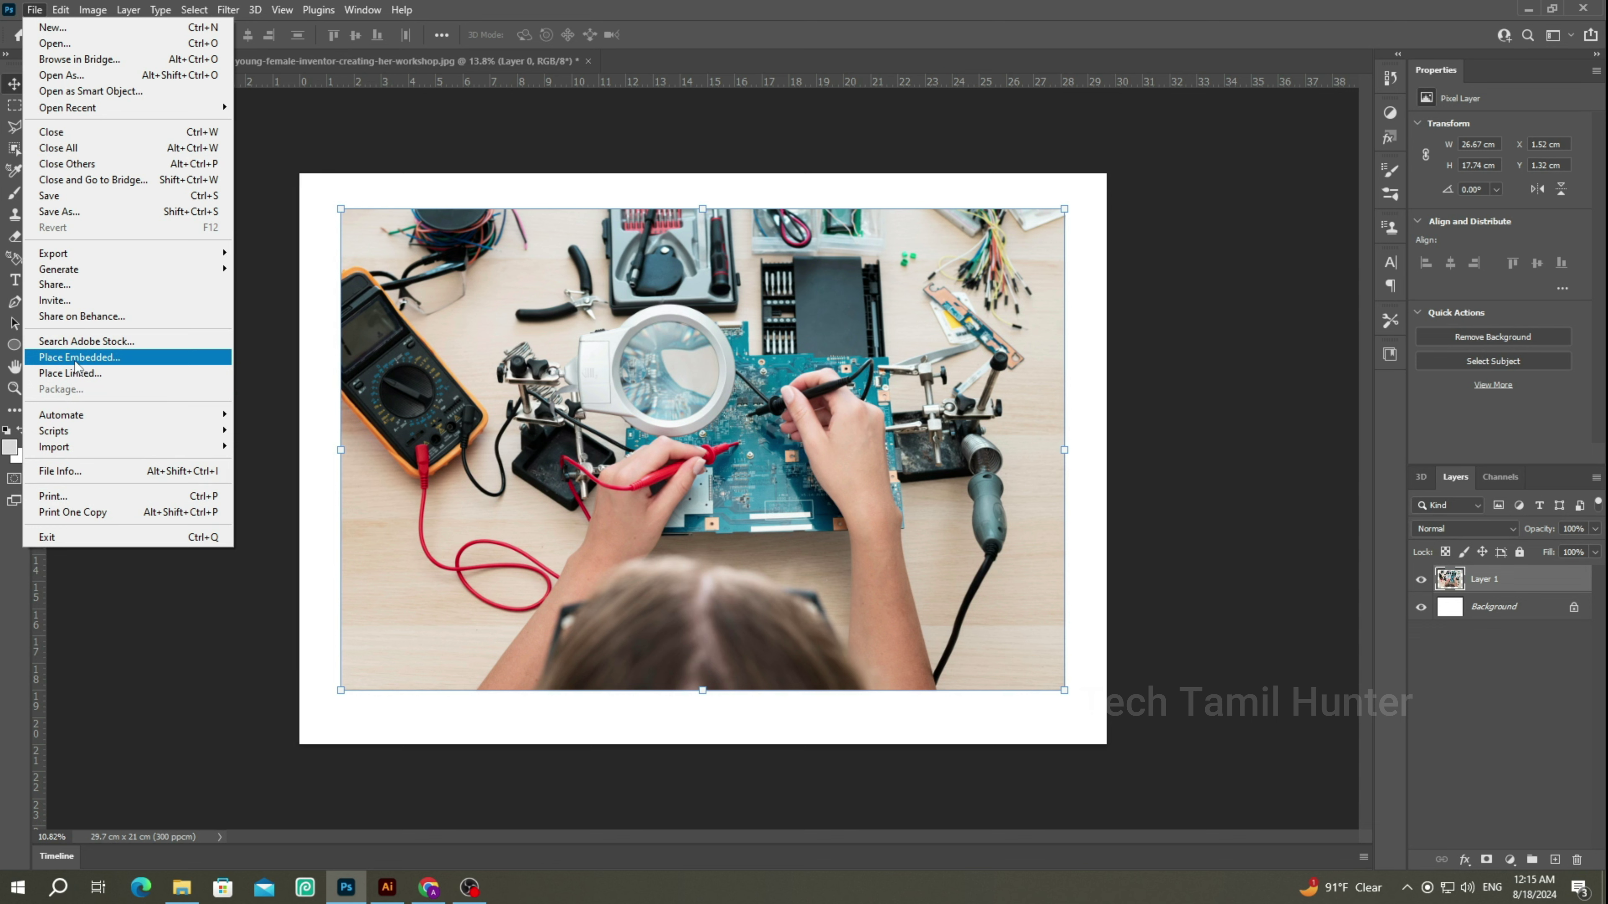
pyautogui.click(99, 359)
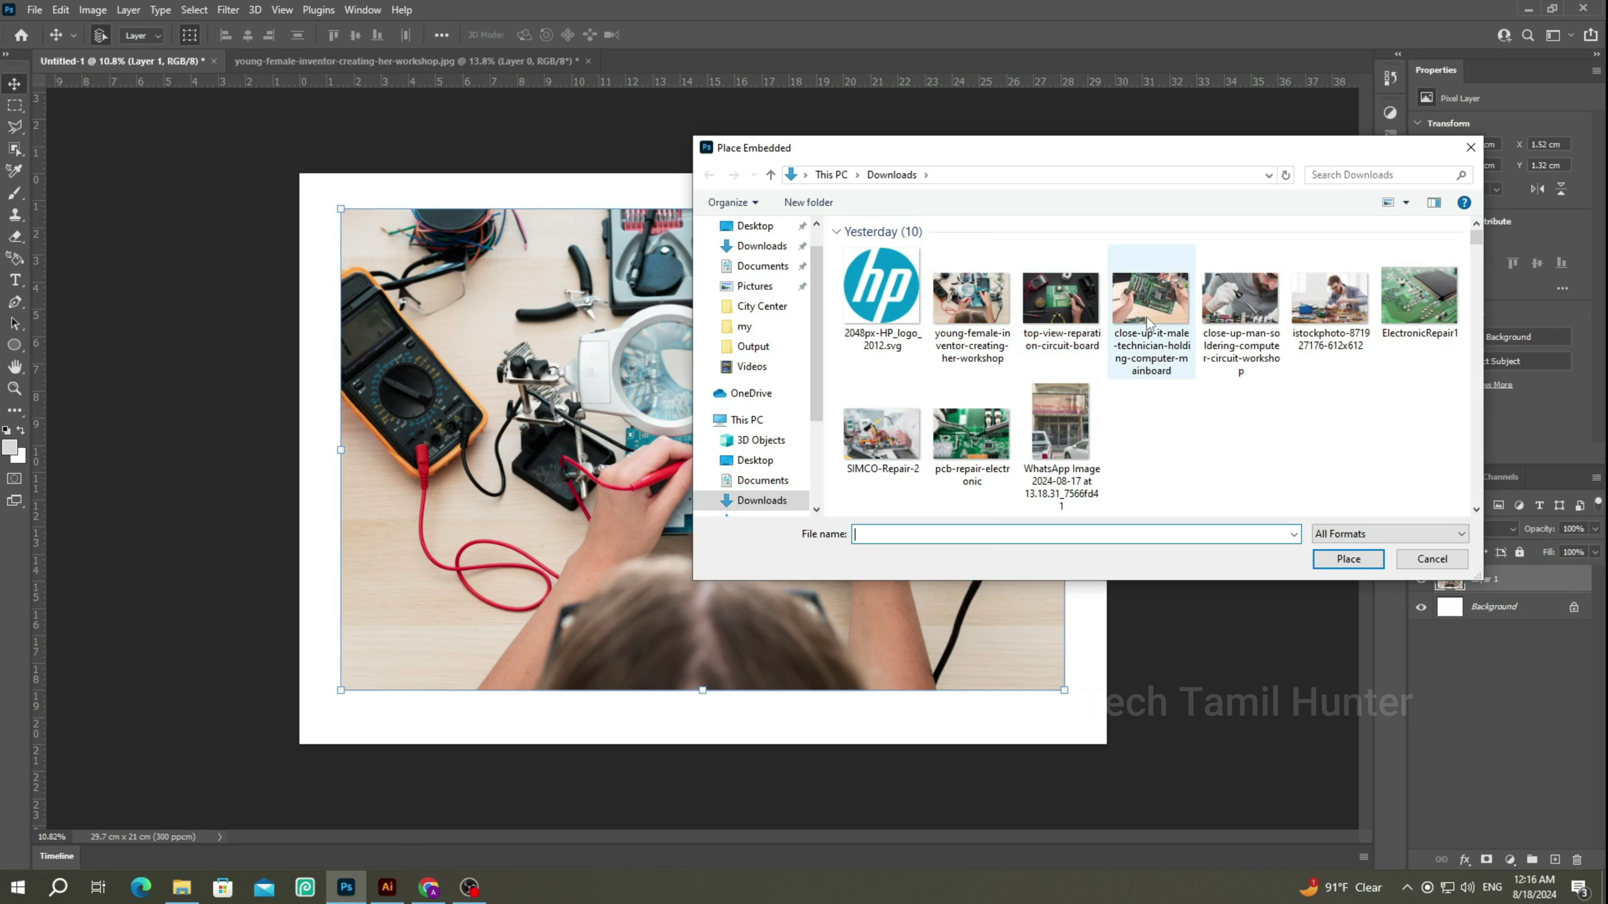
pyautogui.click(1069, 323)
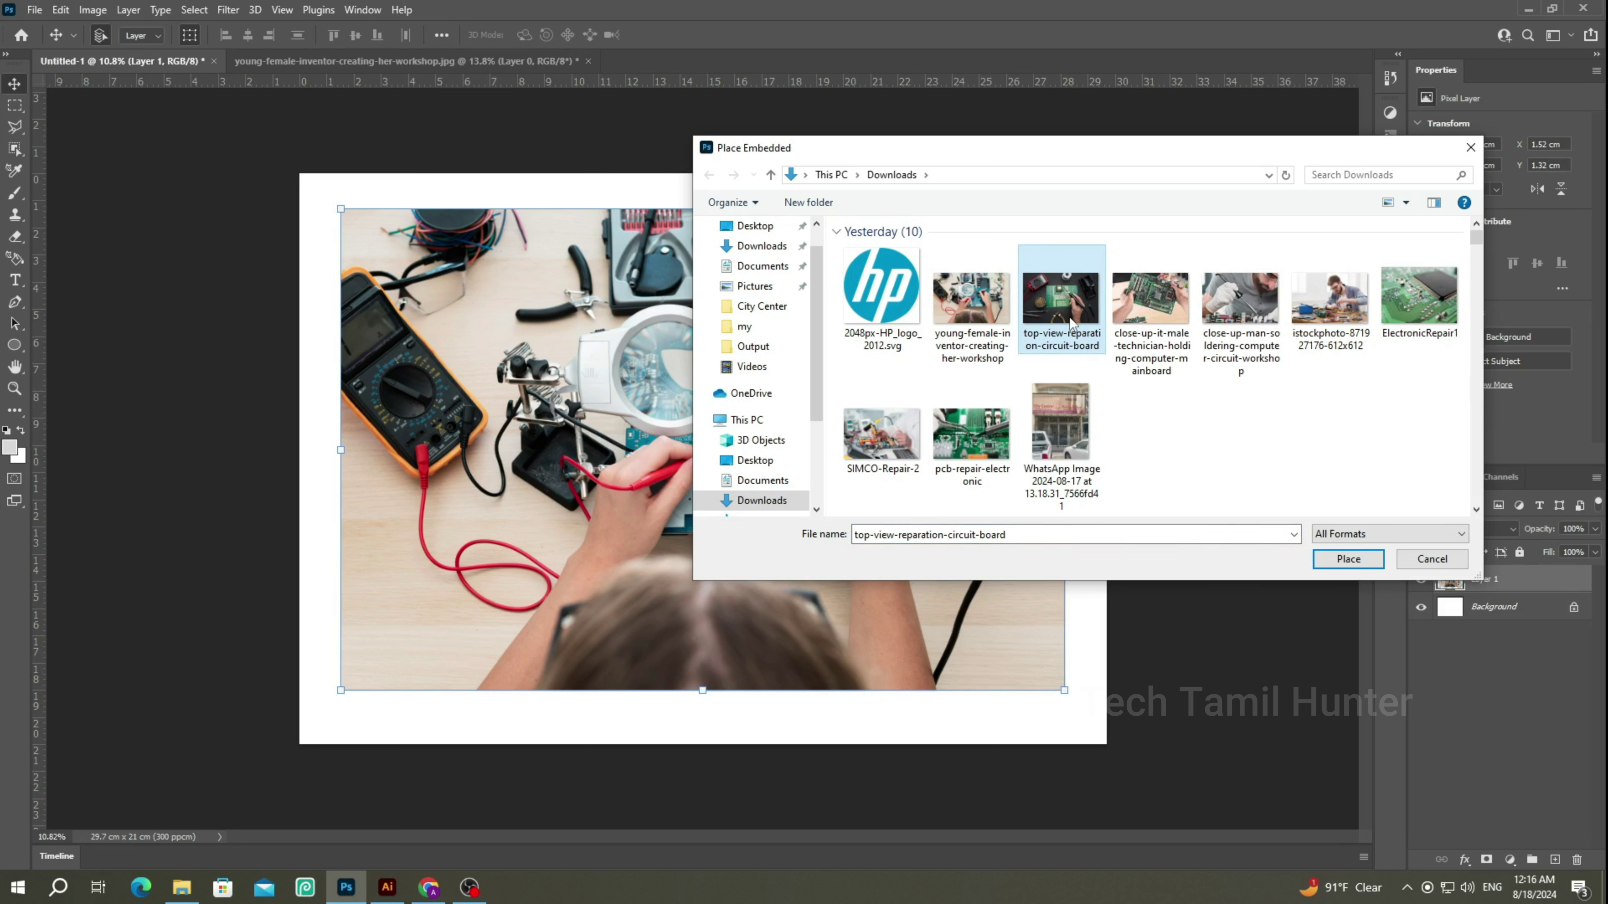
pyautogui.click(1349, 558)
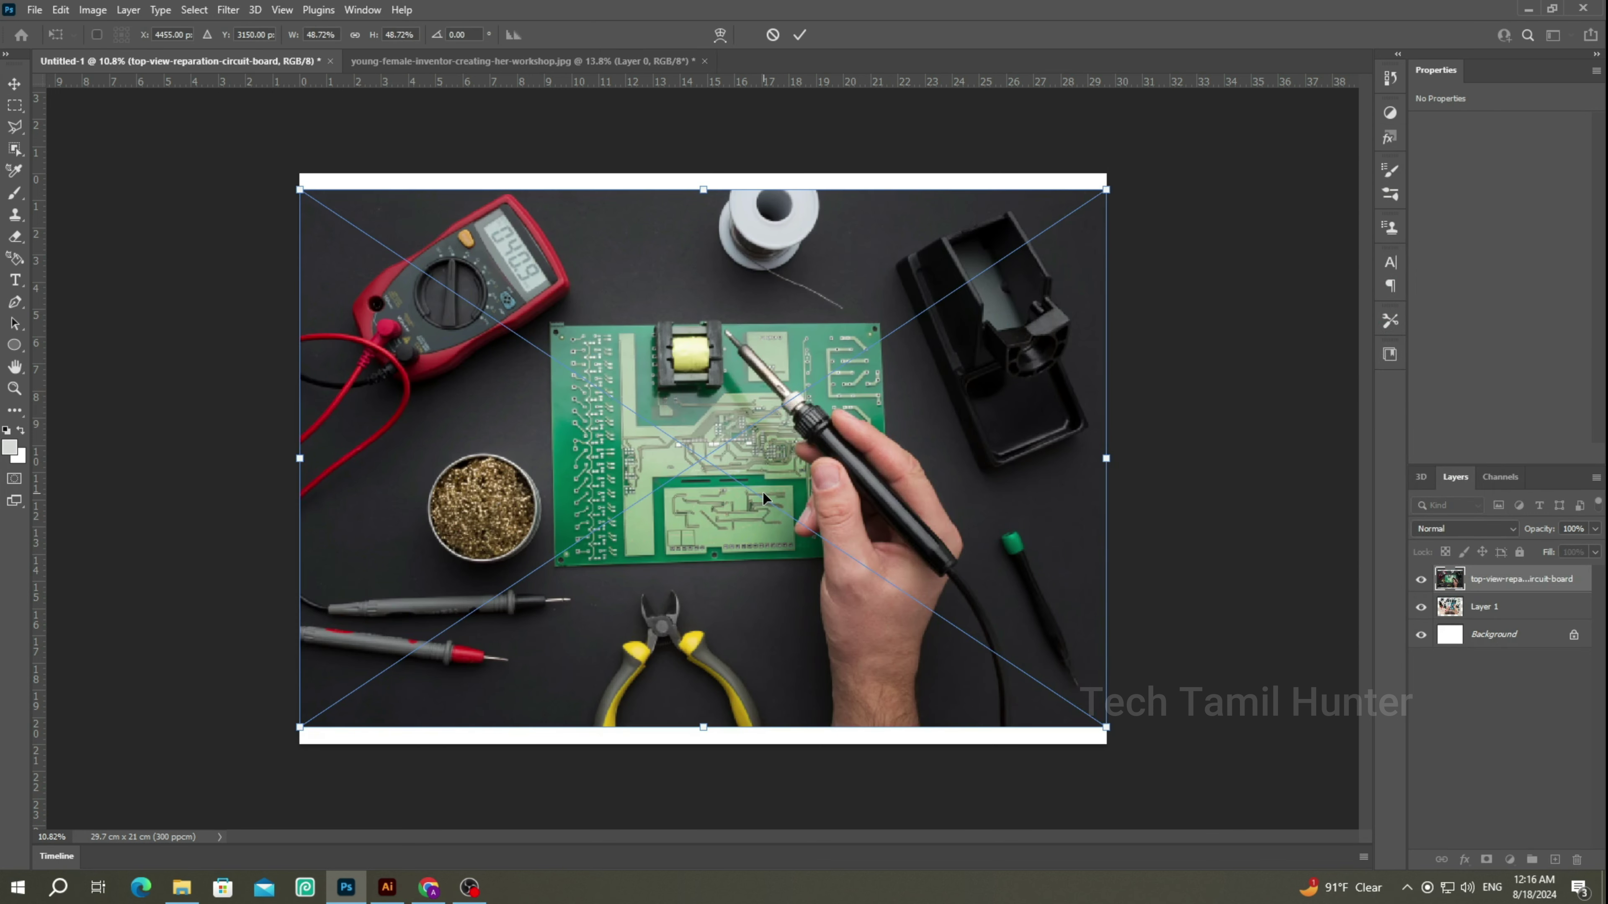
pyautogui.moveTo(764, 499); pyautogui.dragTo(809, 397)
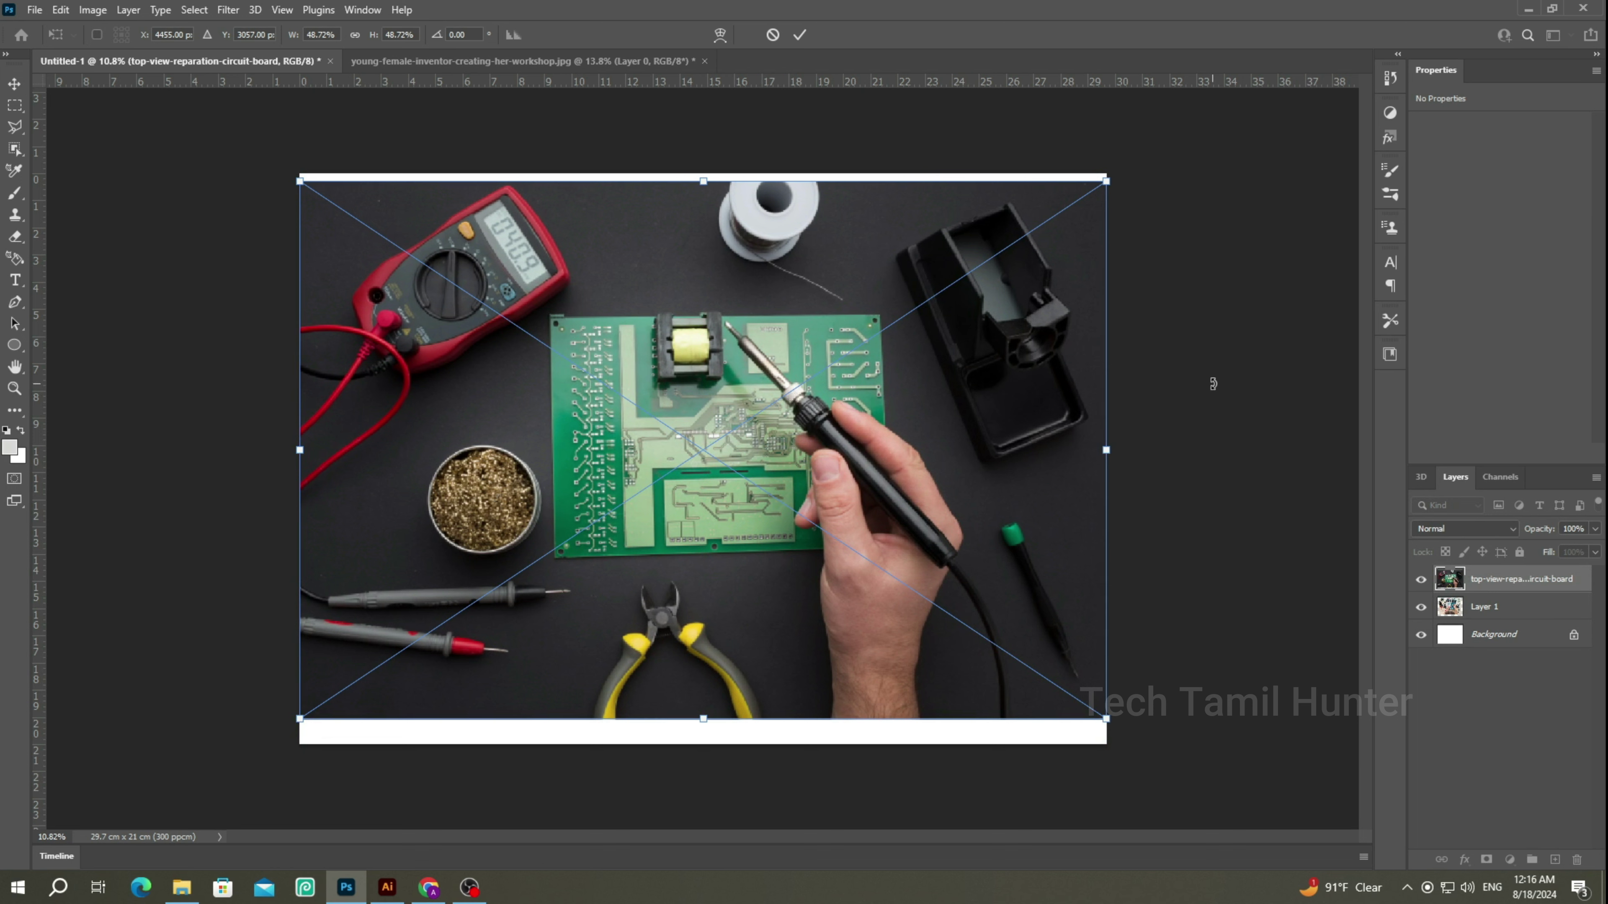
pyautogui.moveTo(777, 458); pyautogui.dragTo(780, 466)
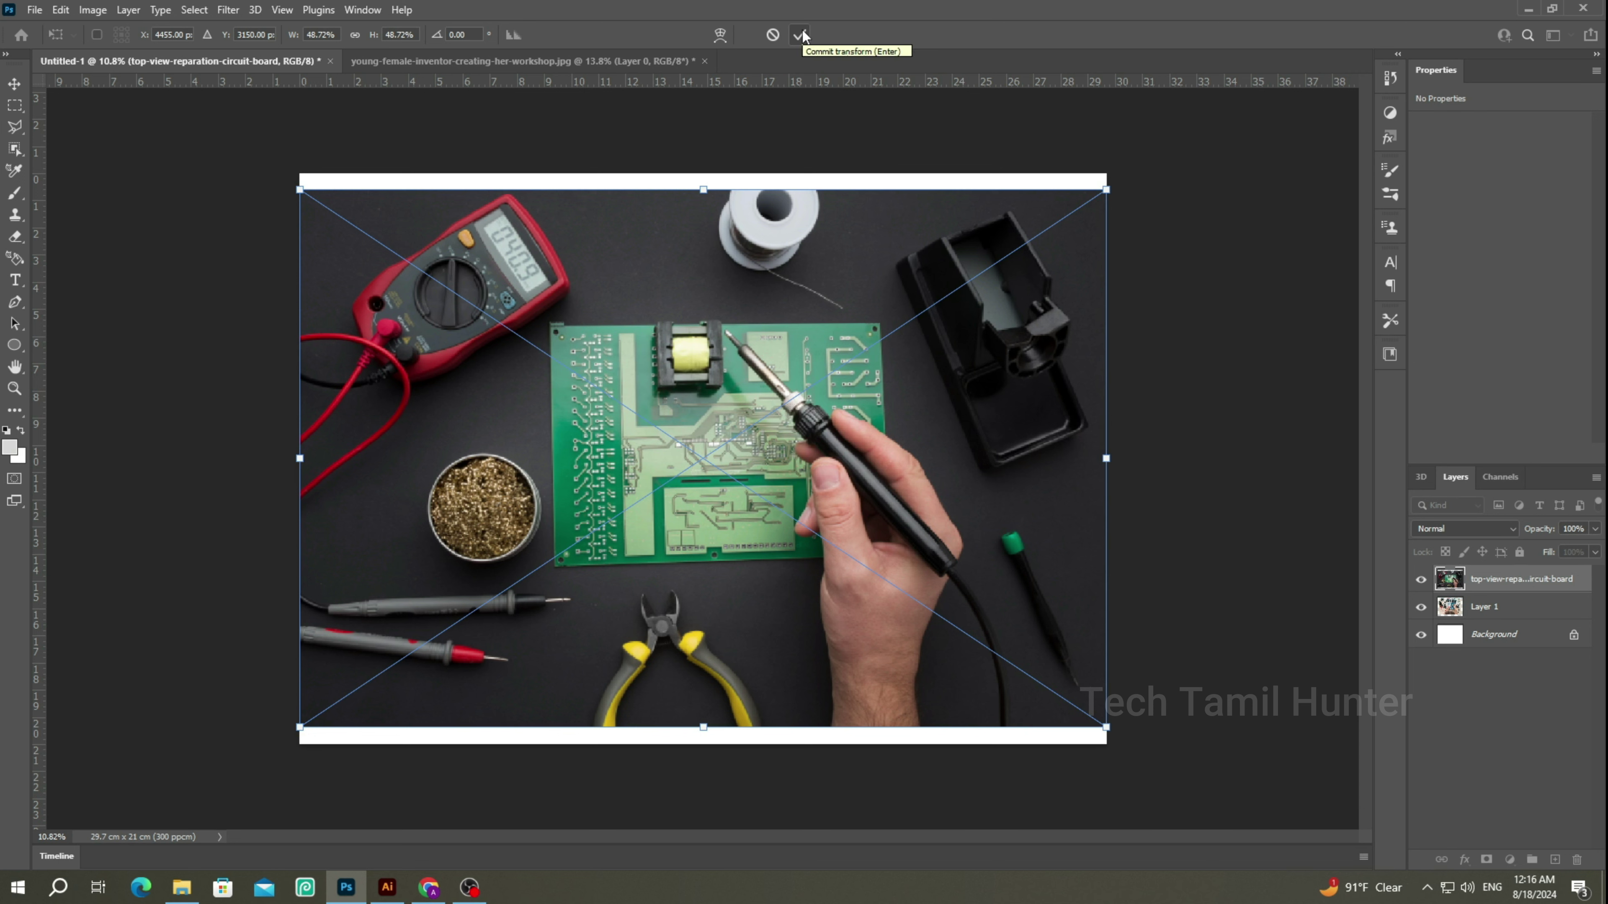
pyautogui.click(801, 35)
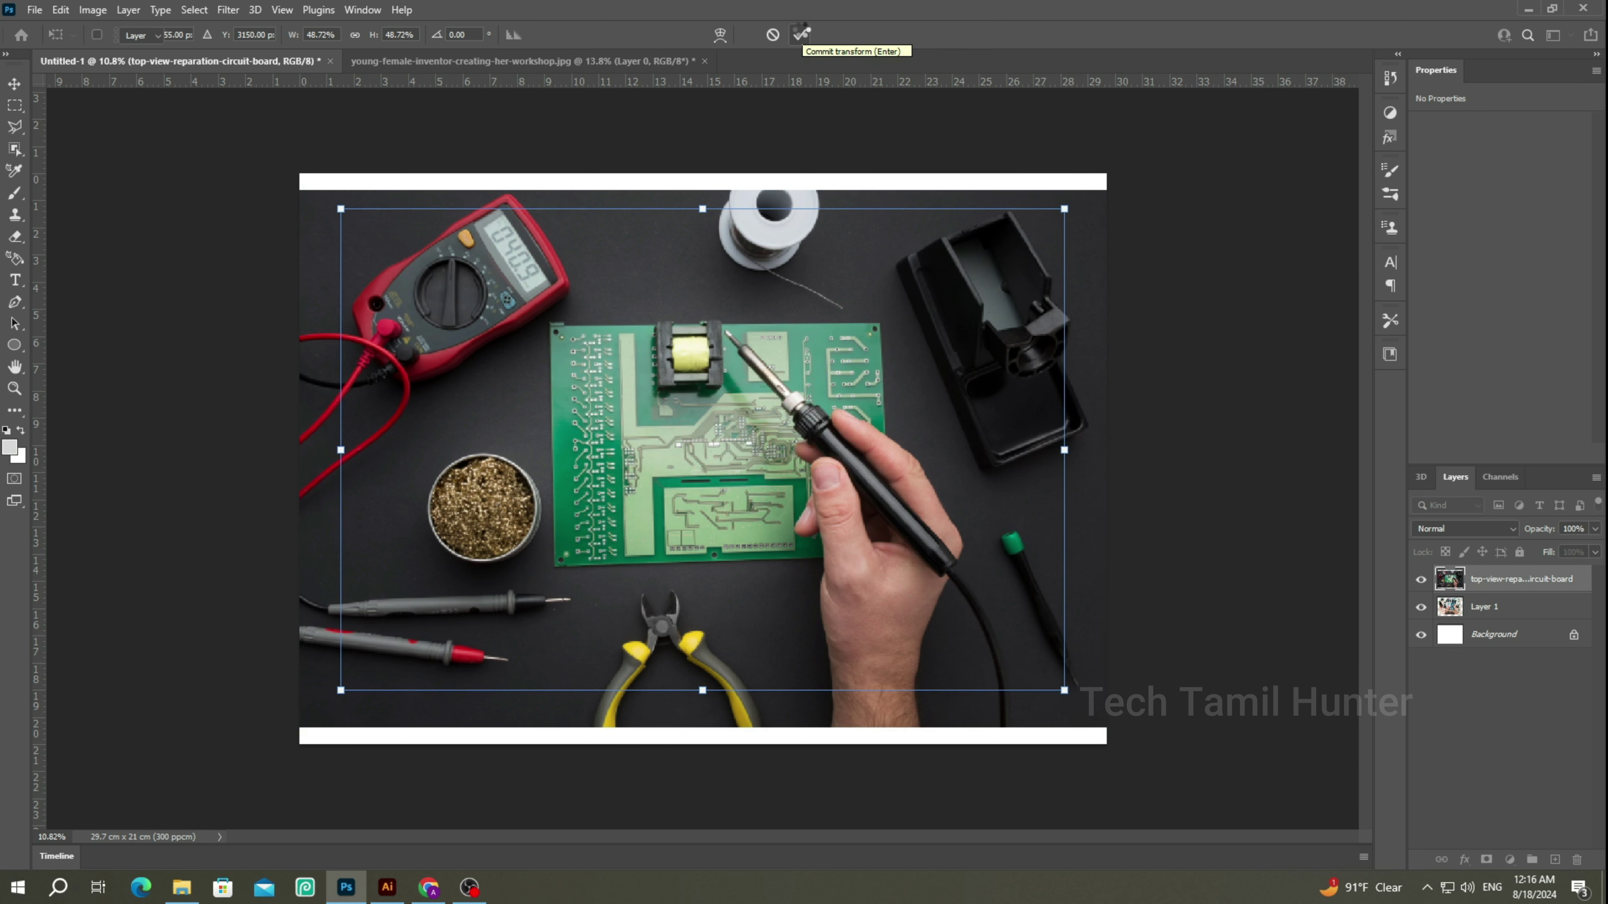
pyautogui.click(801, 34)
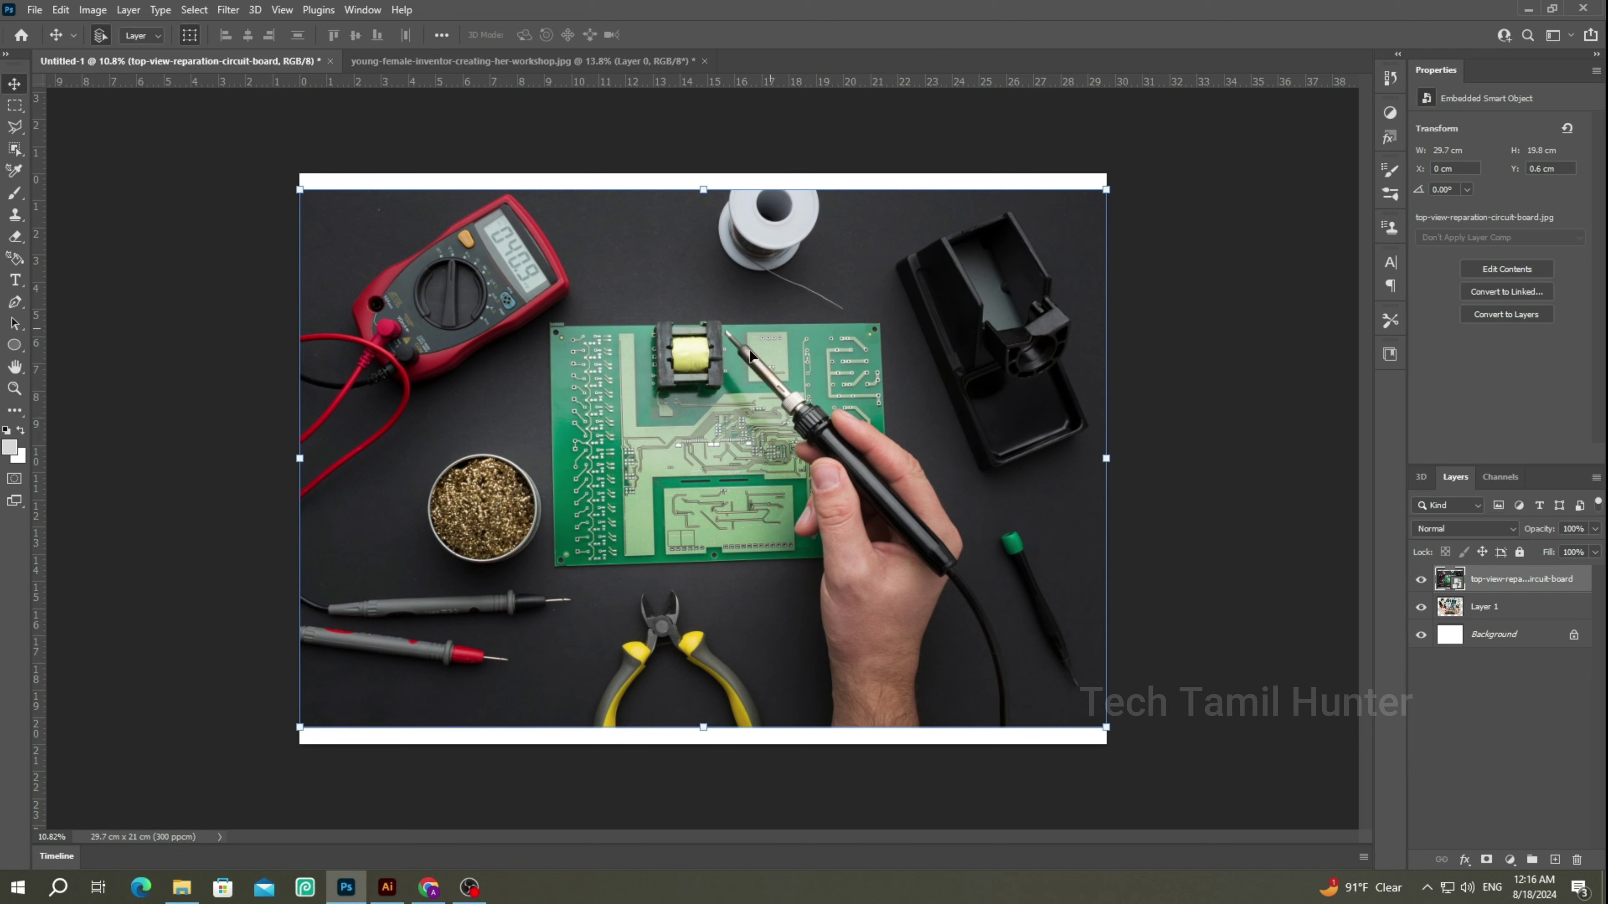
# Shift the circuit-board photo aside and raise the workshop layer with Ctrl+].
pyautogui.moveTo(750, 355); pyautogui.dragTo(837, 399)
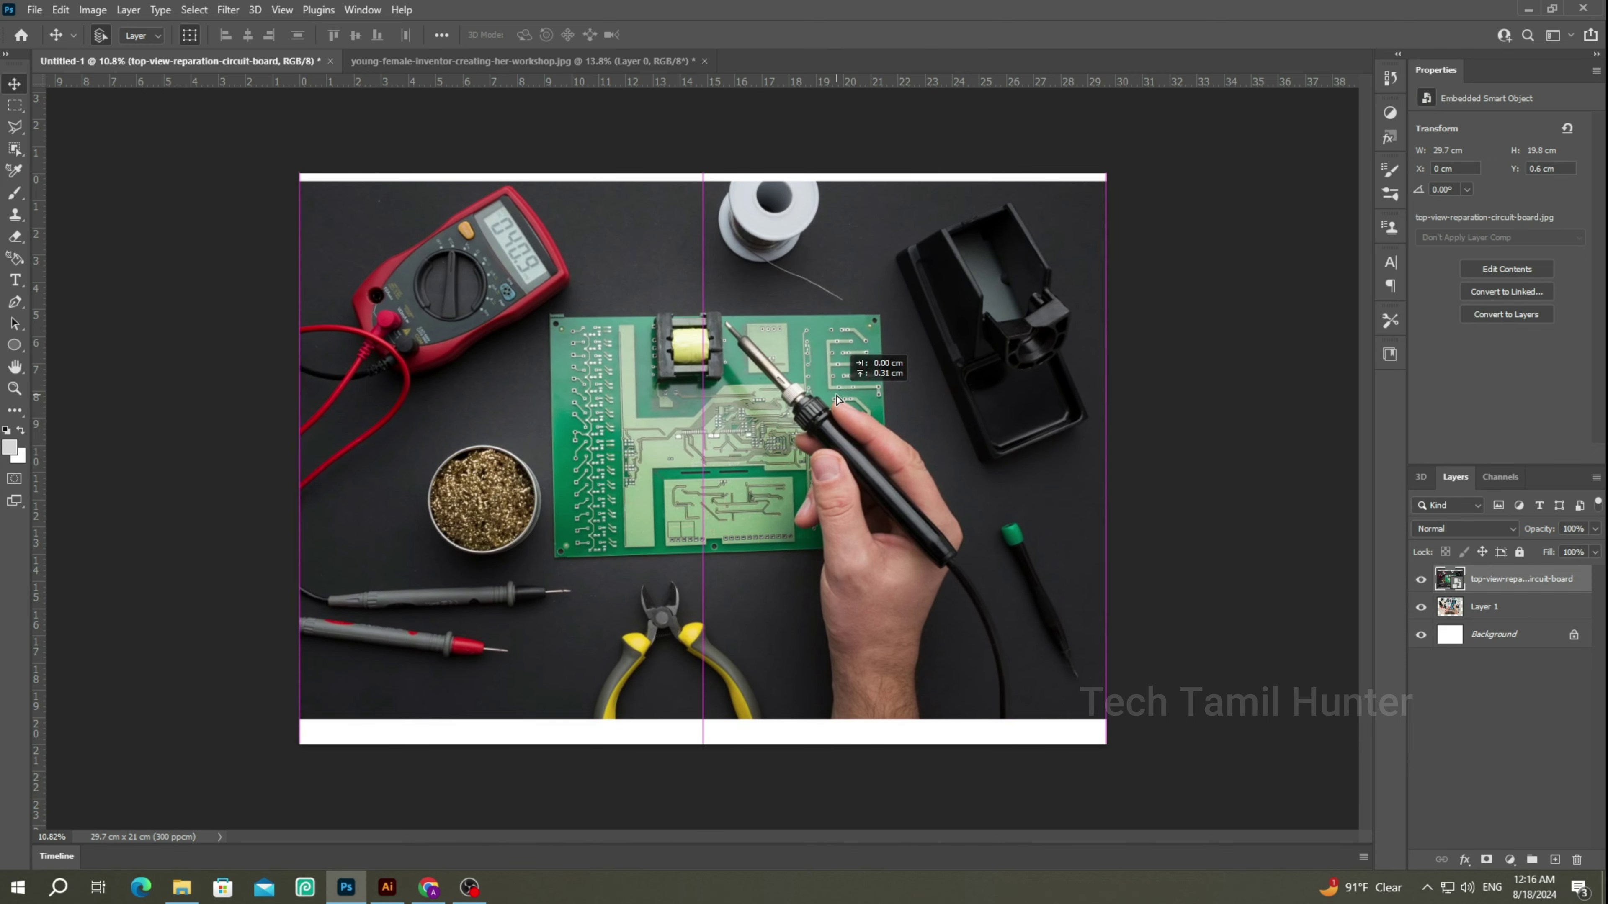
pyautogui.moveTo(836, 399)
pyautogui.mouseDown()
pyautogui.moveTo(809, 554)
pyautogui.moveTo(816, 370)
pyautogui.mouseUp()
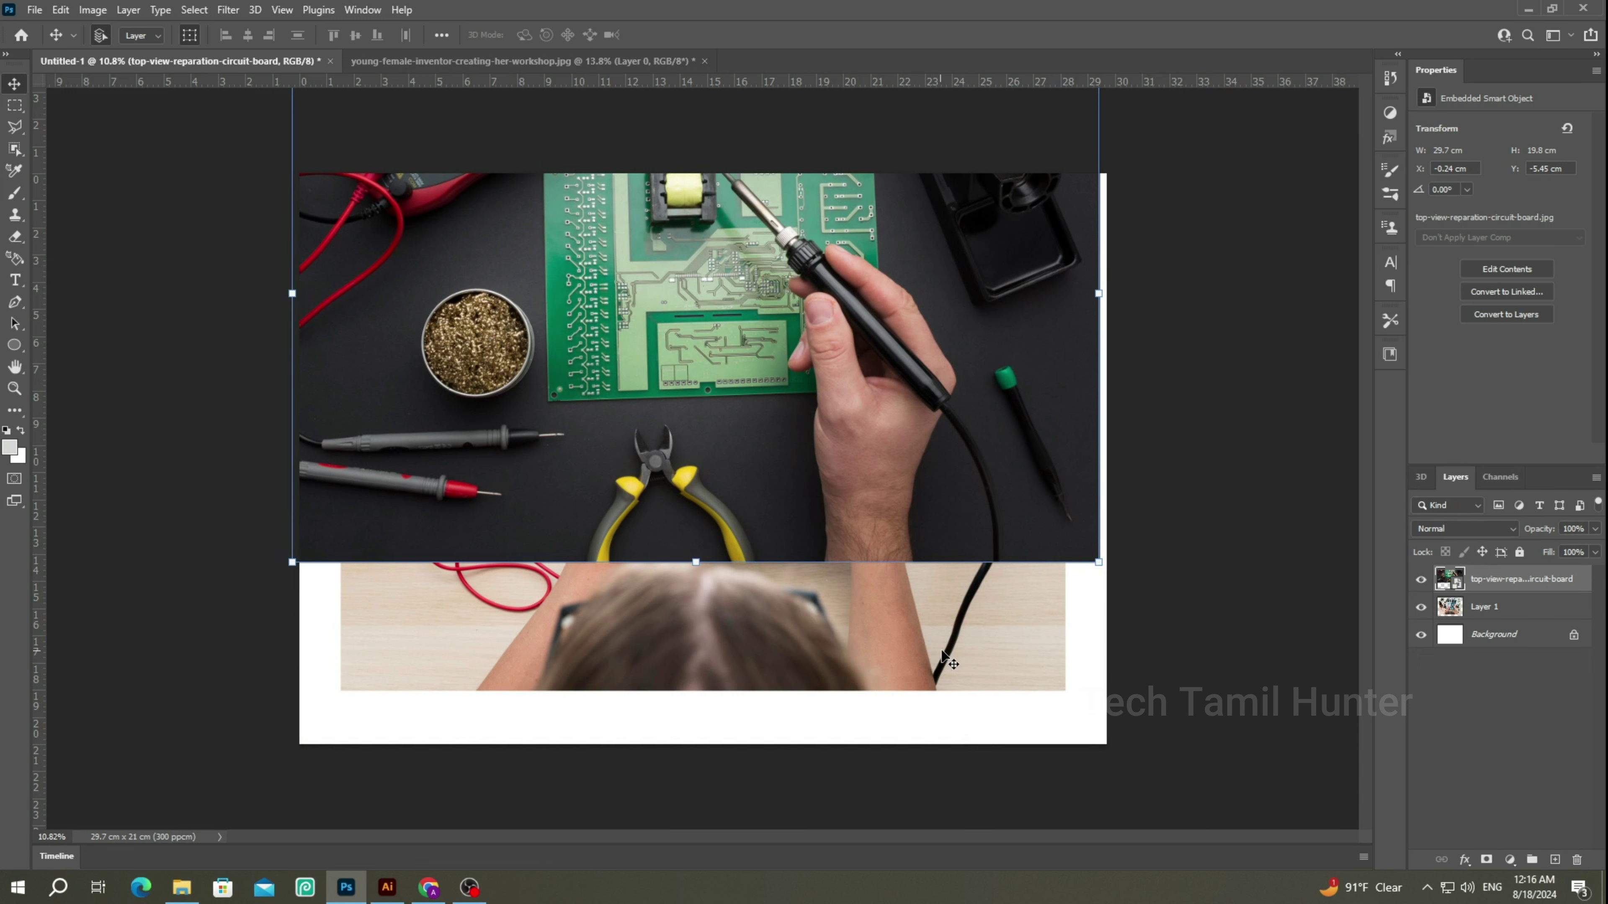
pyautogui.click(991, 652)
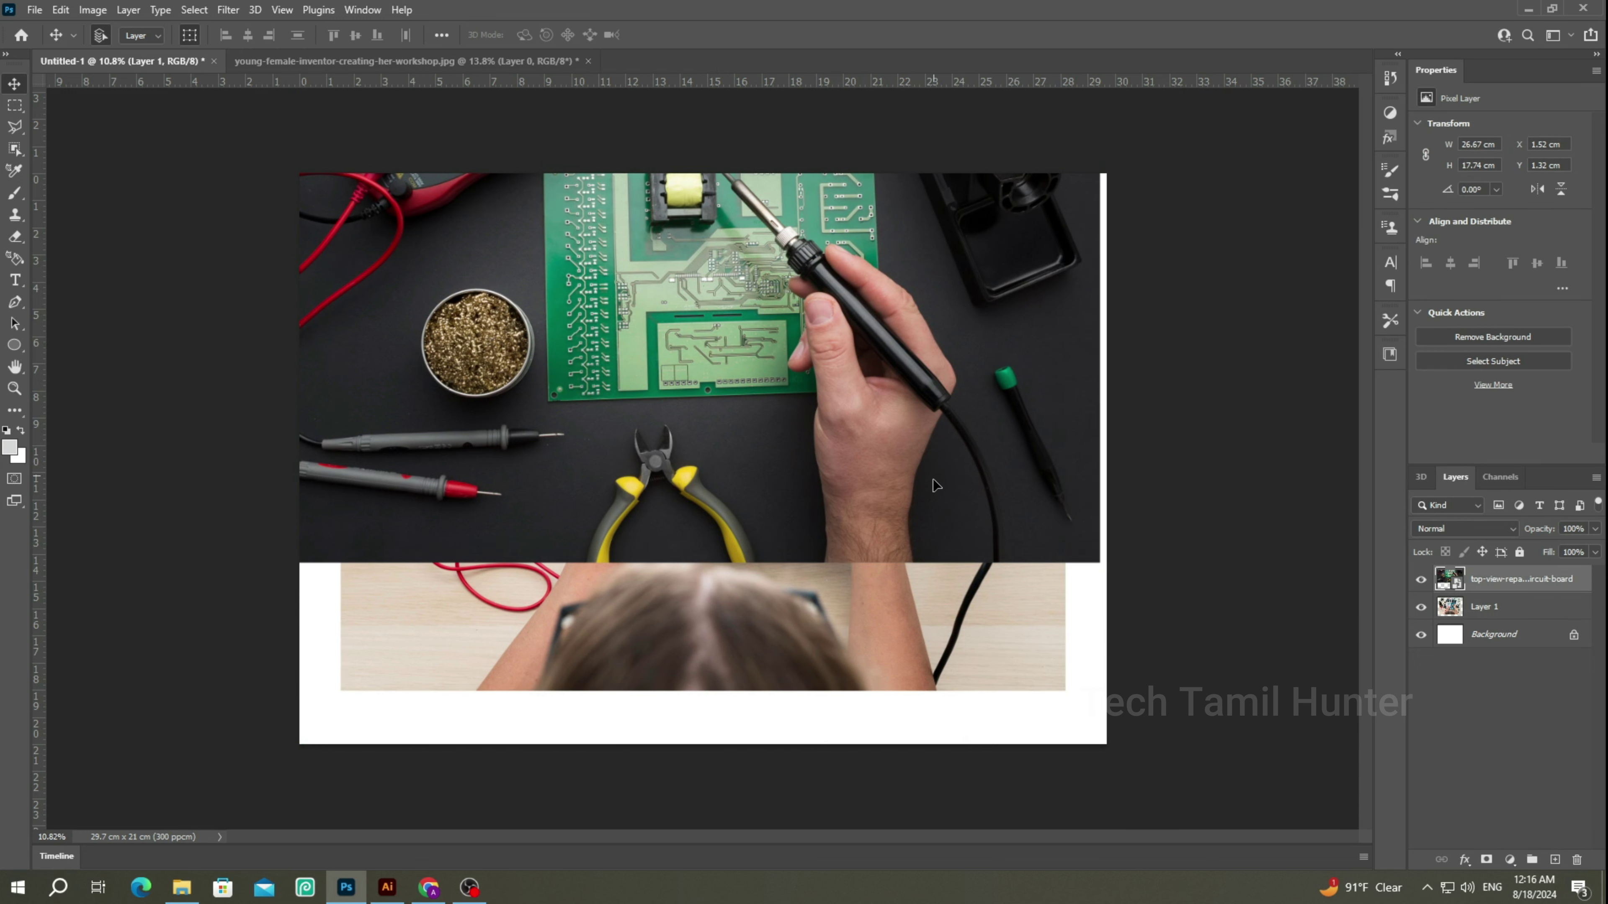
pyautogui.moveTo(936, 485); pyautogui.dragTo(942, 511)
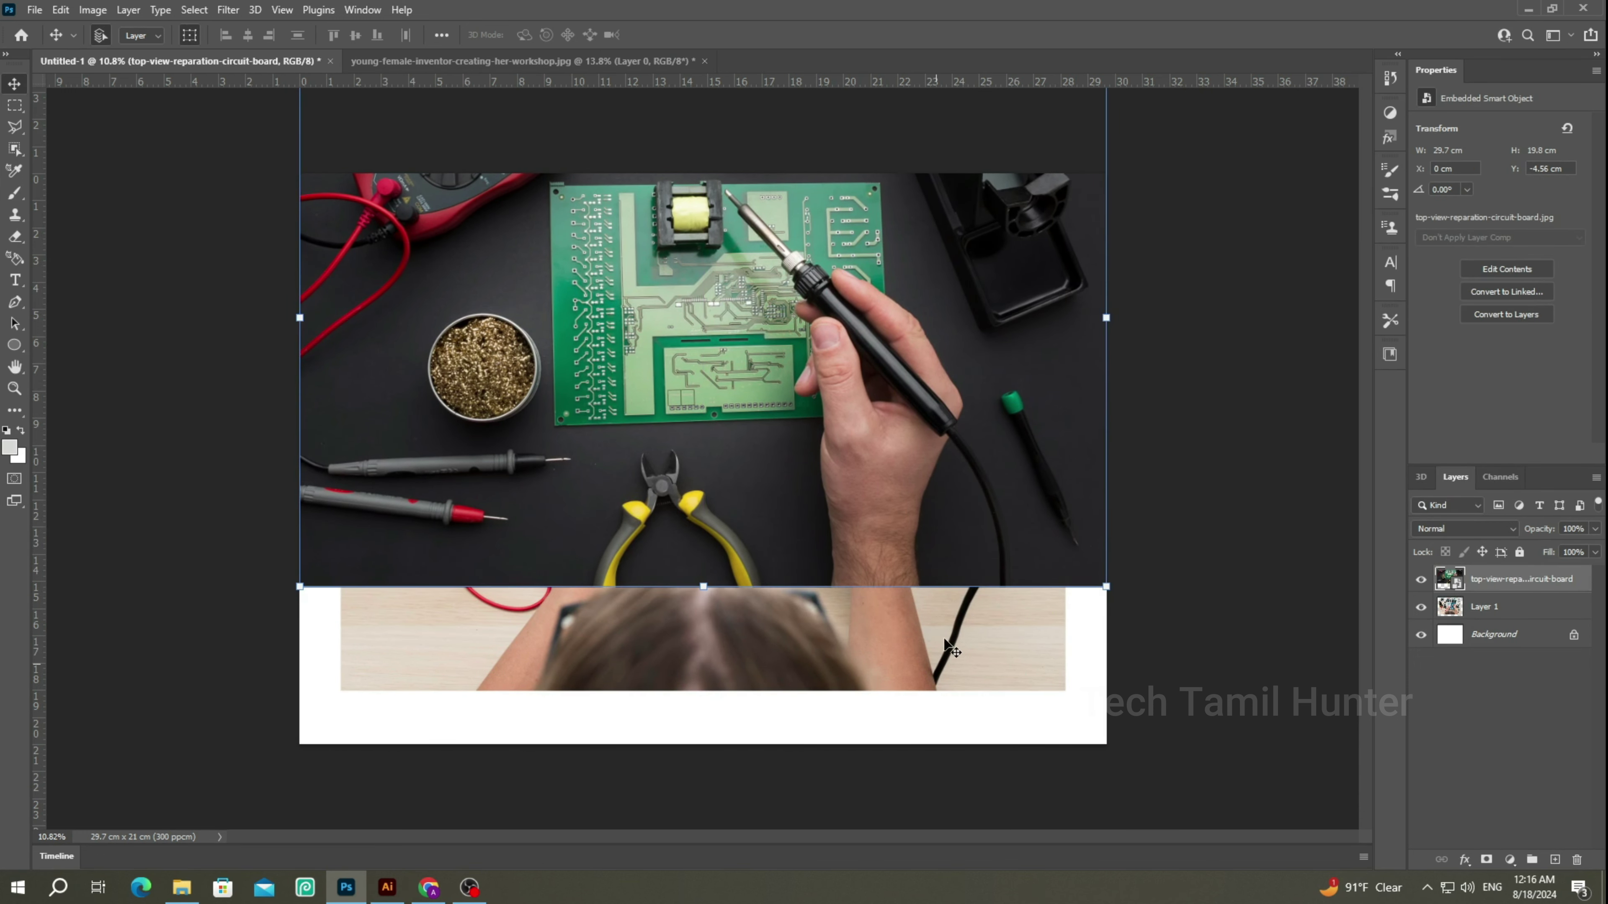
pyautogui.click(957, 648)
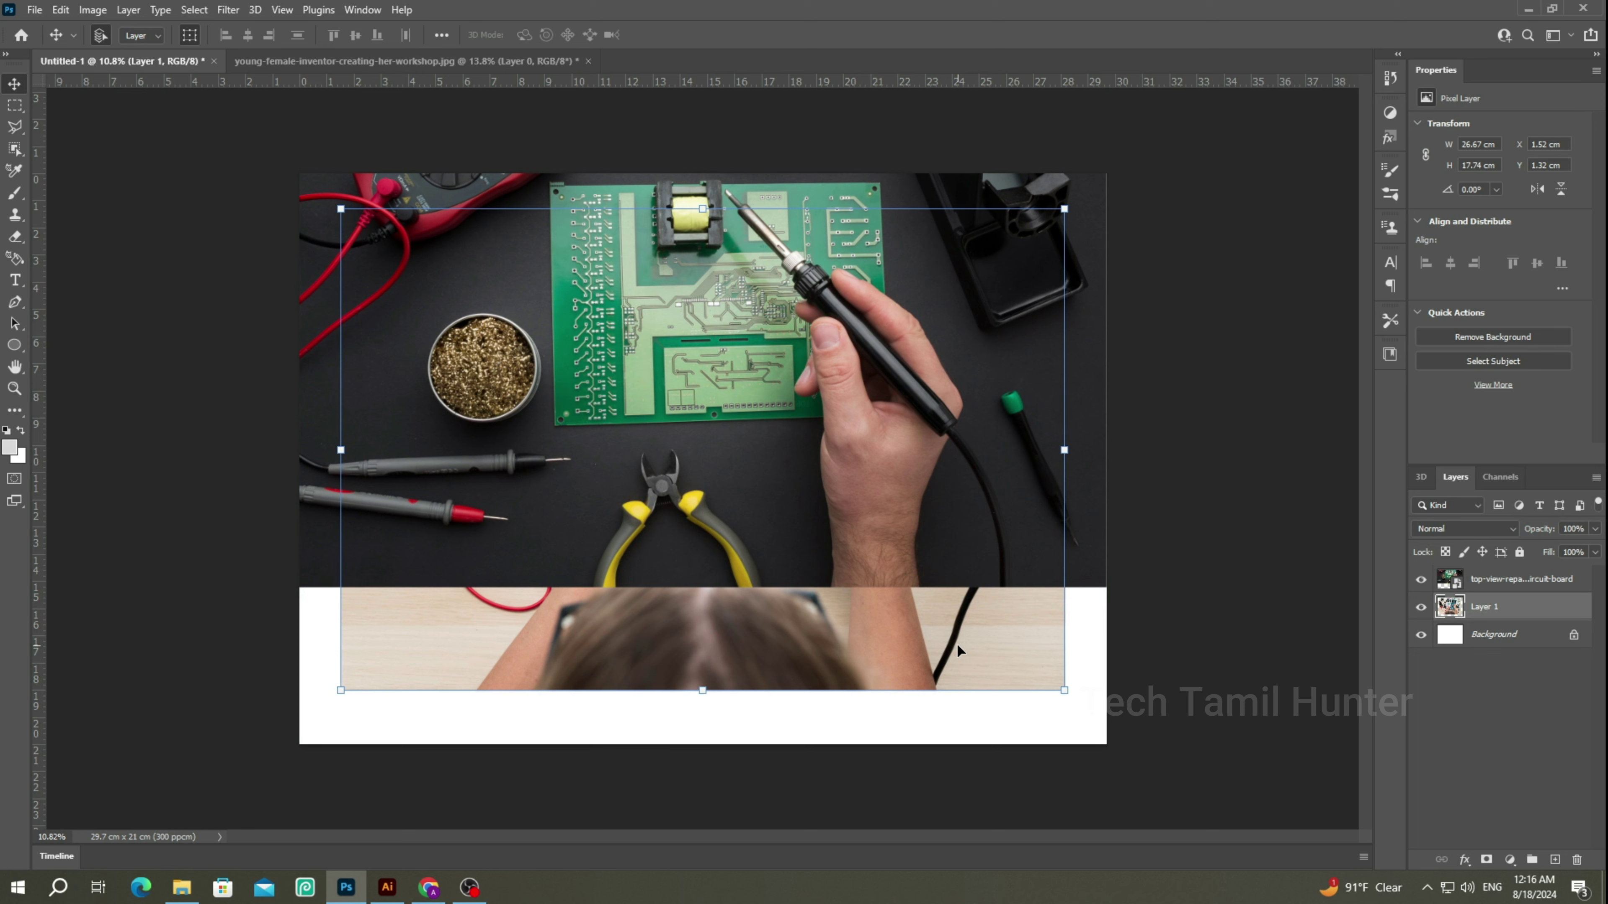
pyautogui.hotkey('ctrl', ']')
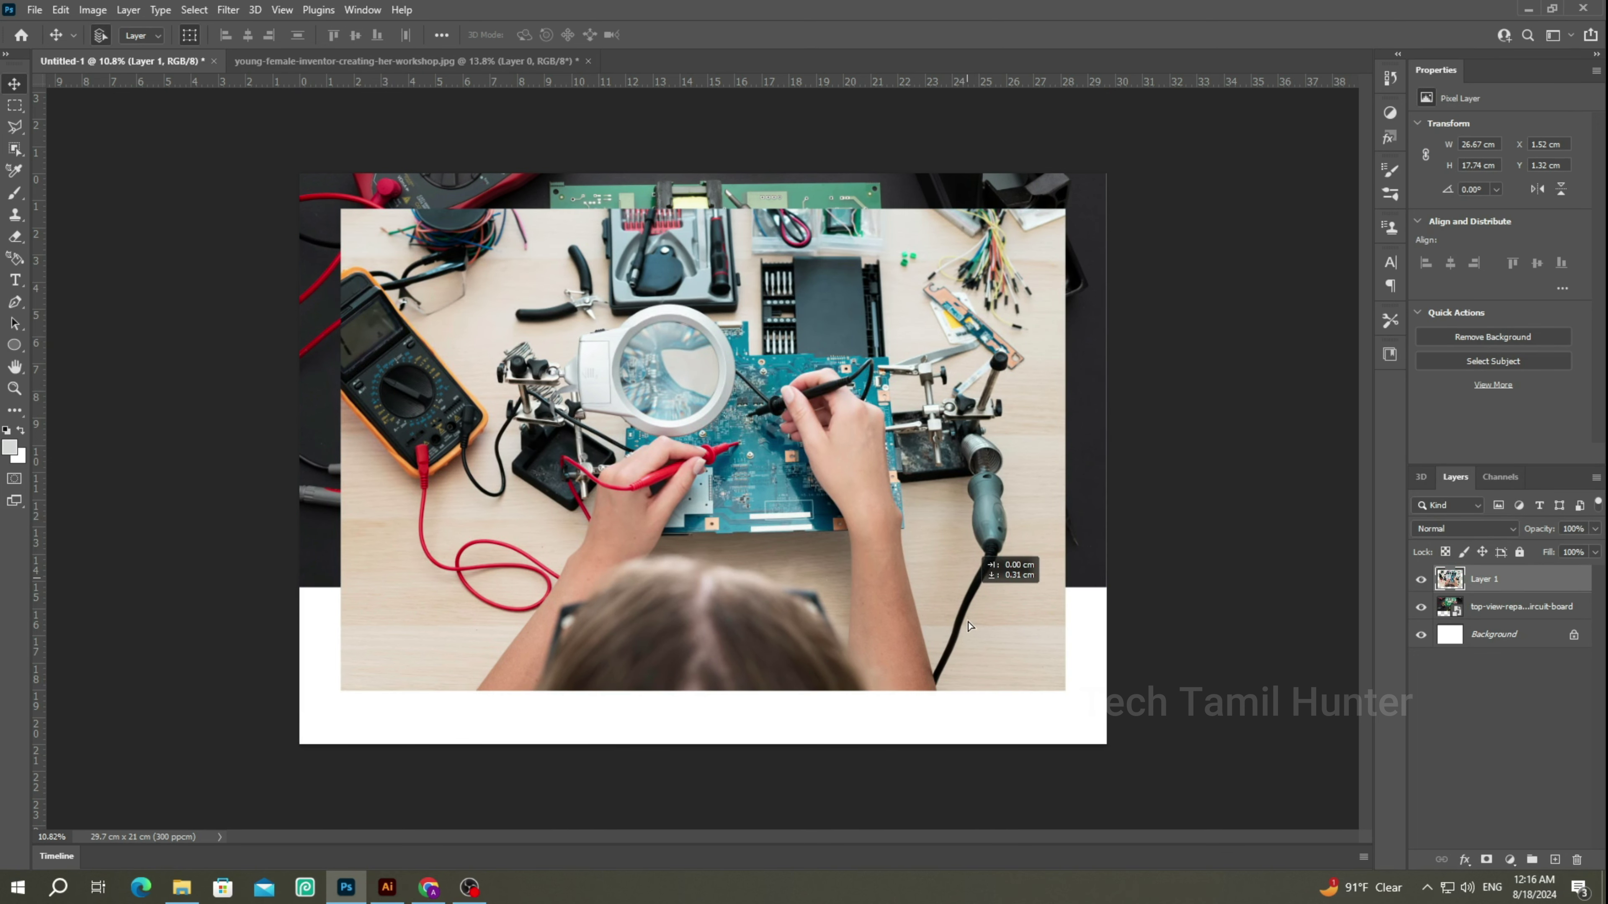
pyautogui.moveTo(970, 589); pyautogui.dragTo(969, 598)
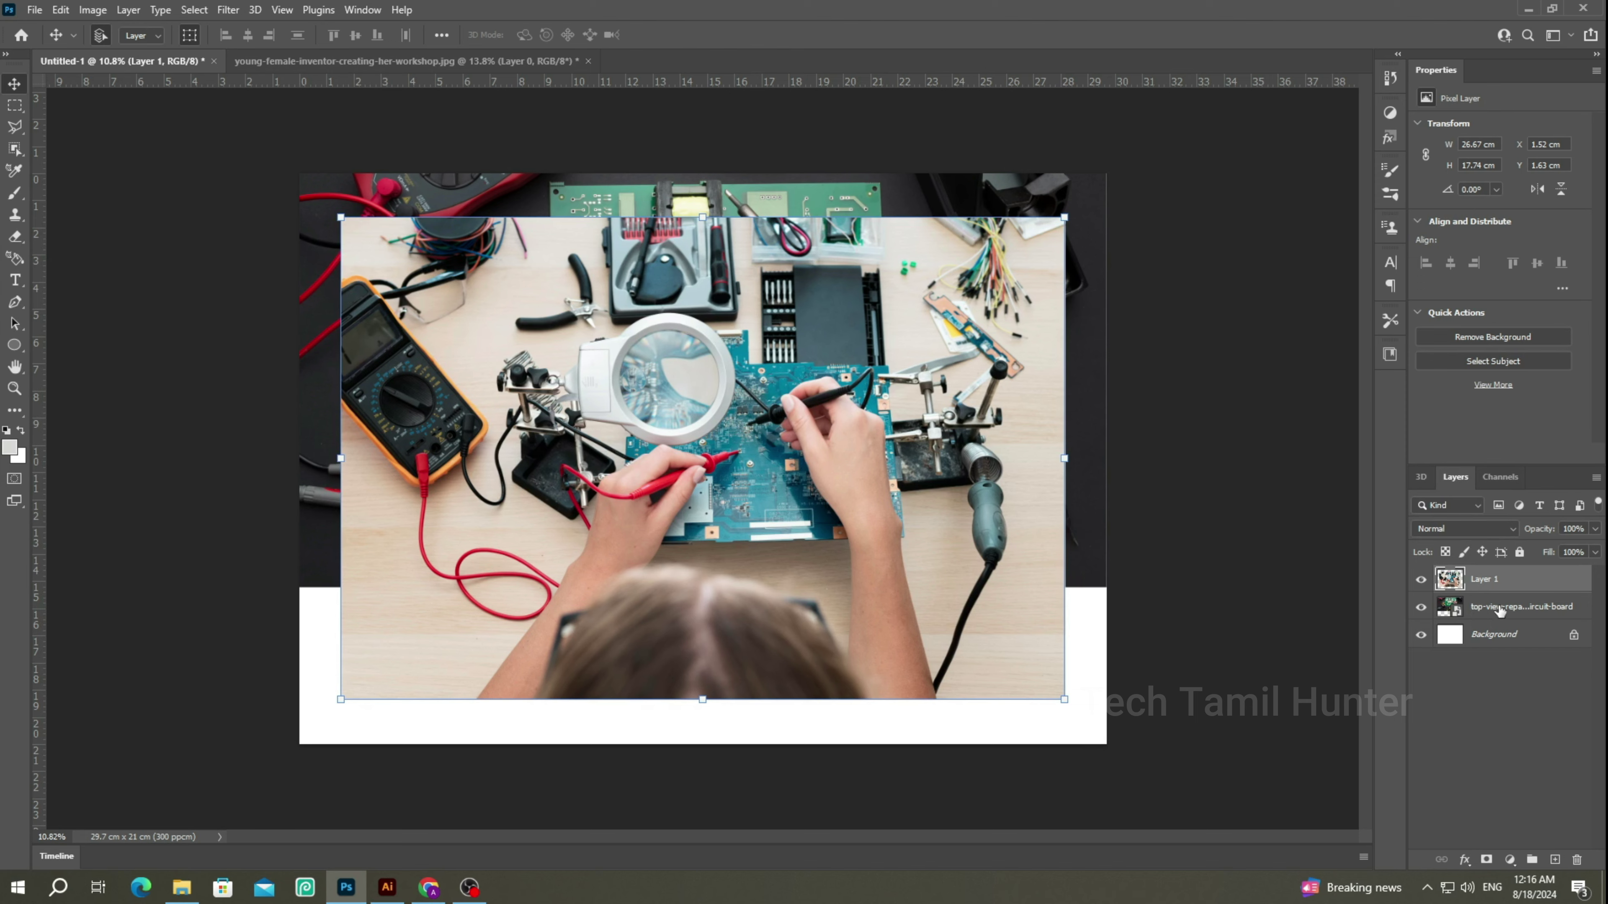
# Stack the circuit-board layer above Layer 1 and align it at X 0 cm, Y 0.6 cm.
pyautogui.click(1498, 608)
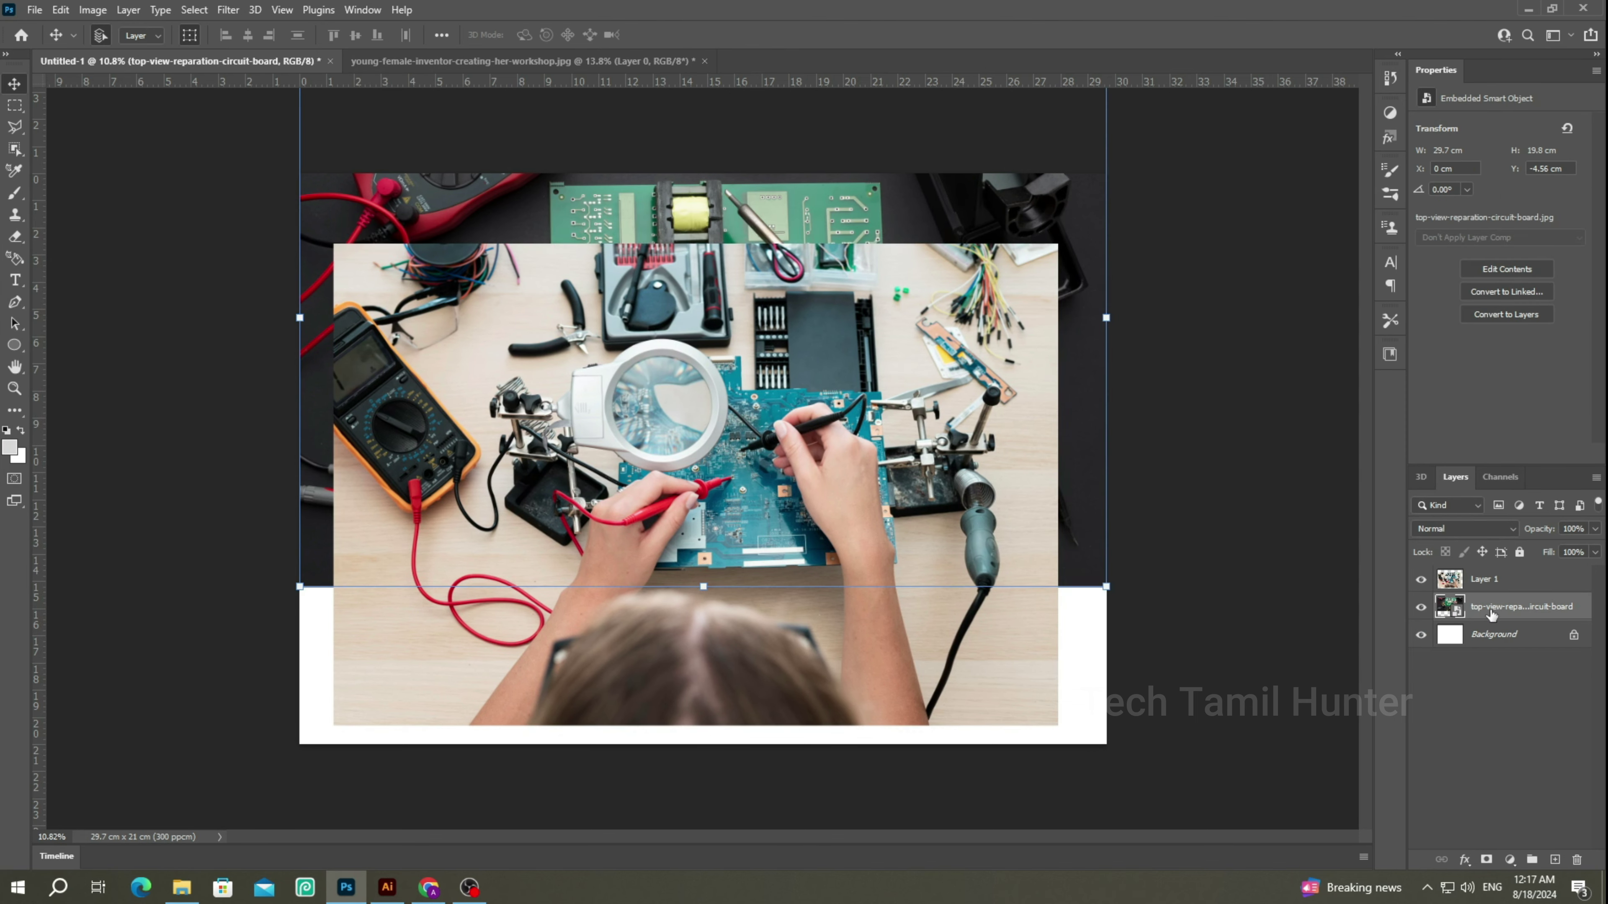
pyautogui.moveTo(925, 446); pyautogui.dragTo(933, 521)
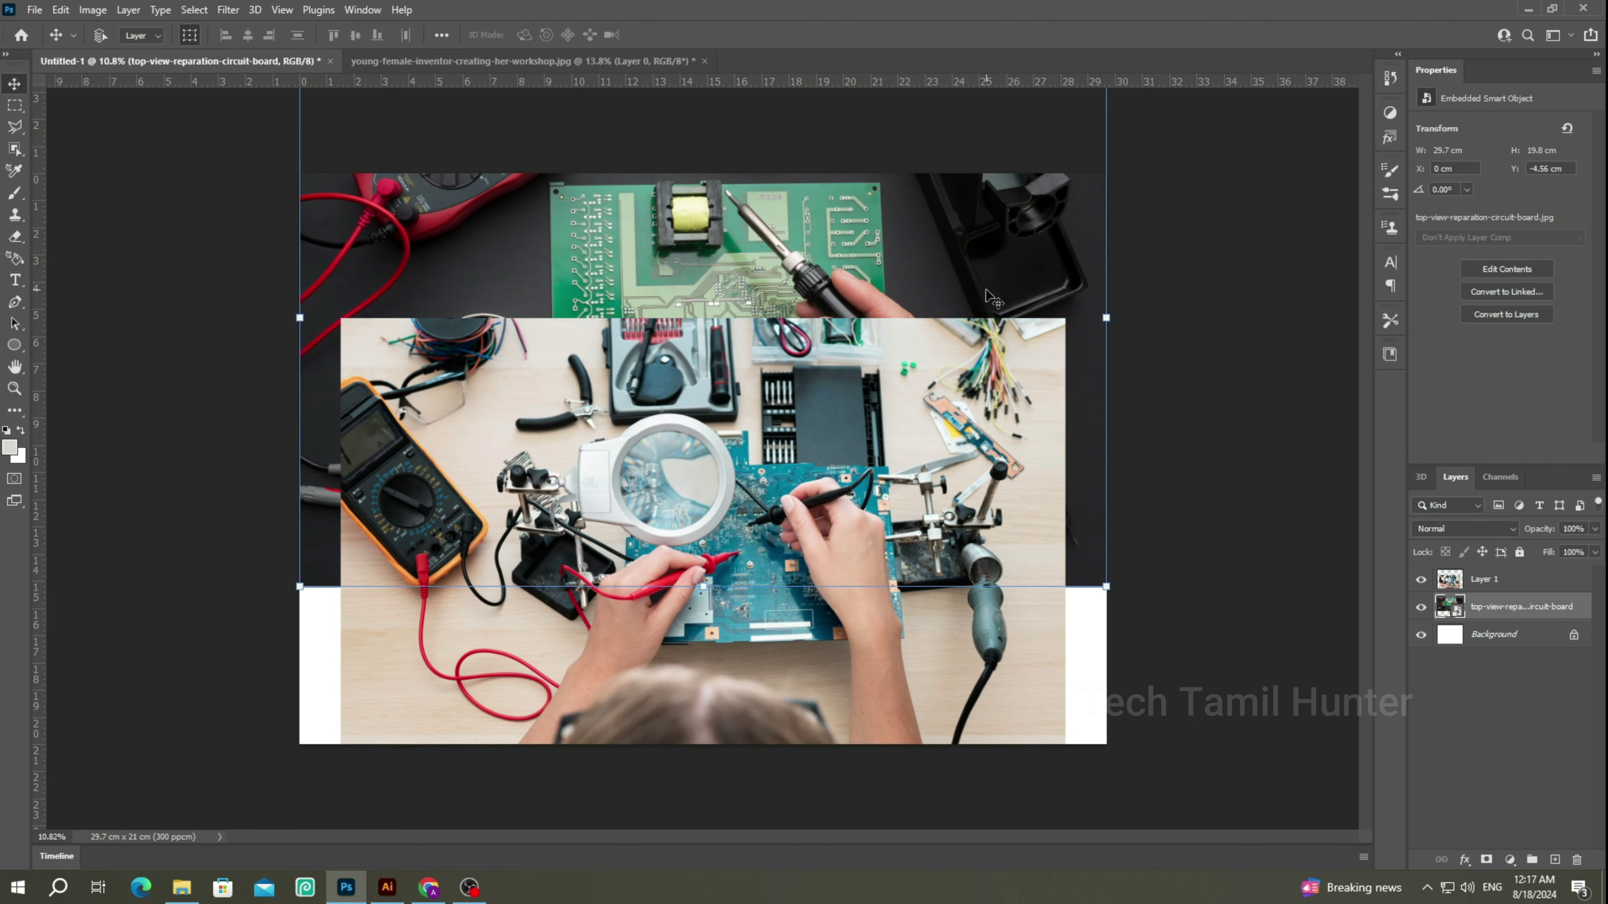
pyautogui.press('ctrl')
pyautogui.moveTo(1490, 609); pyautogui.dragTo(1475, 581)
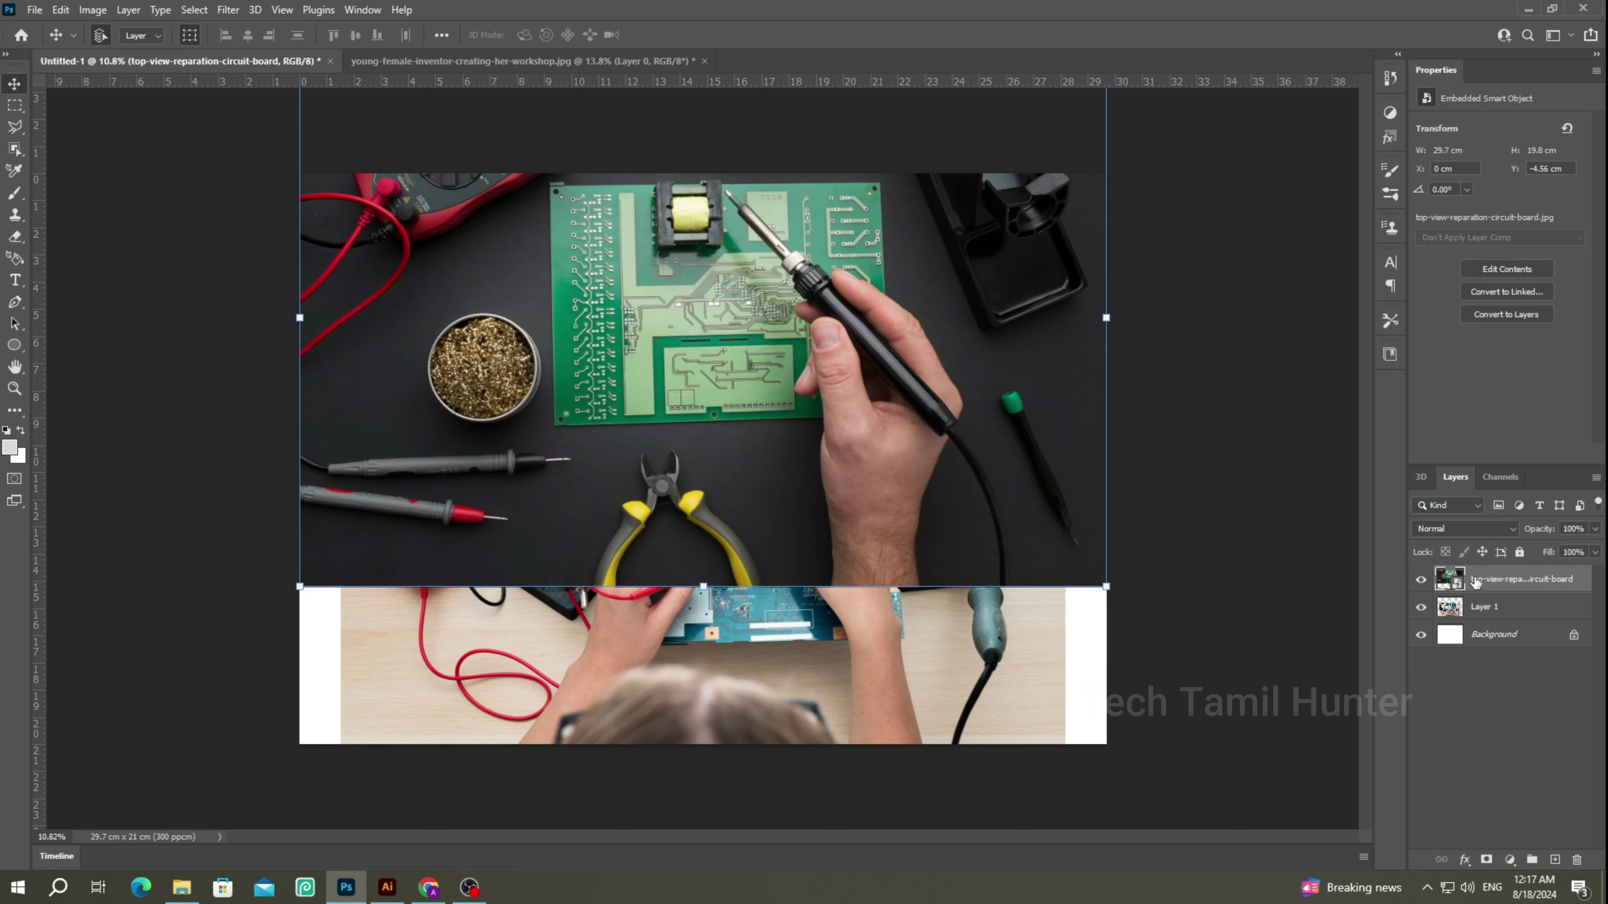
pyautogui.moveTo(1019, 507); pyautogui.dragTo(964, 599)
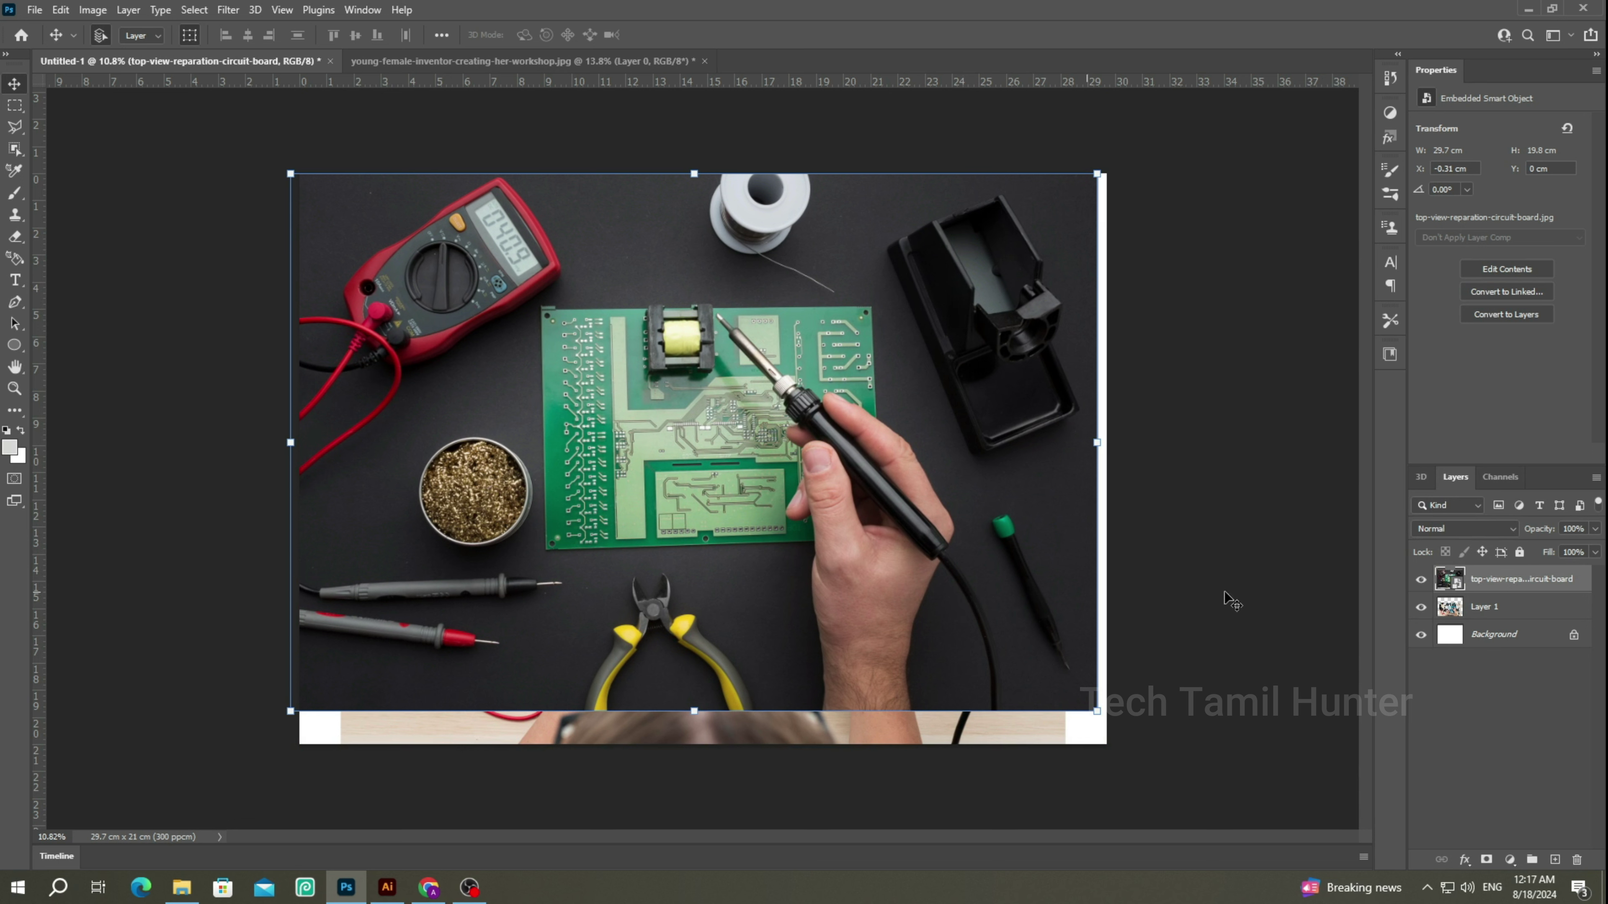
pyautogui.moveTo(816, 501); pyautogui.dragTo(819, 517)
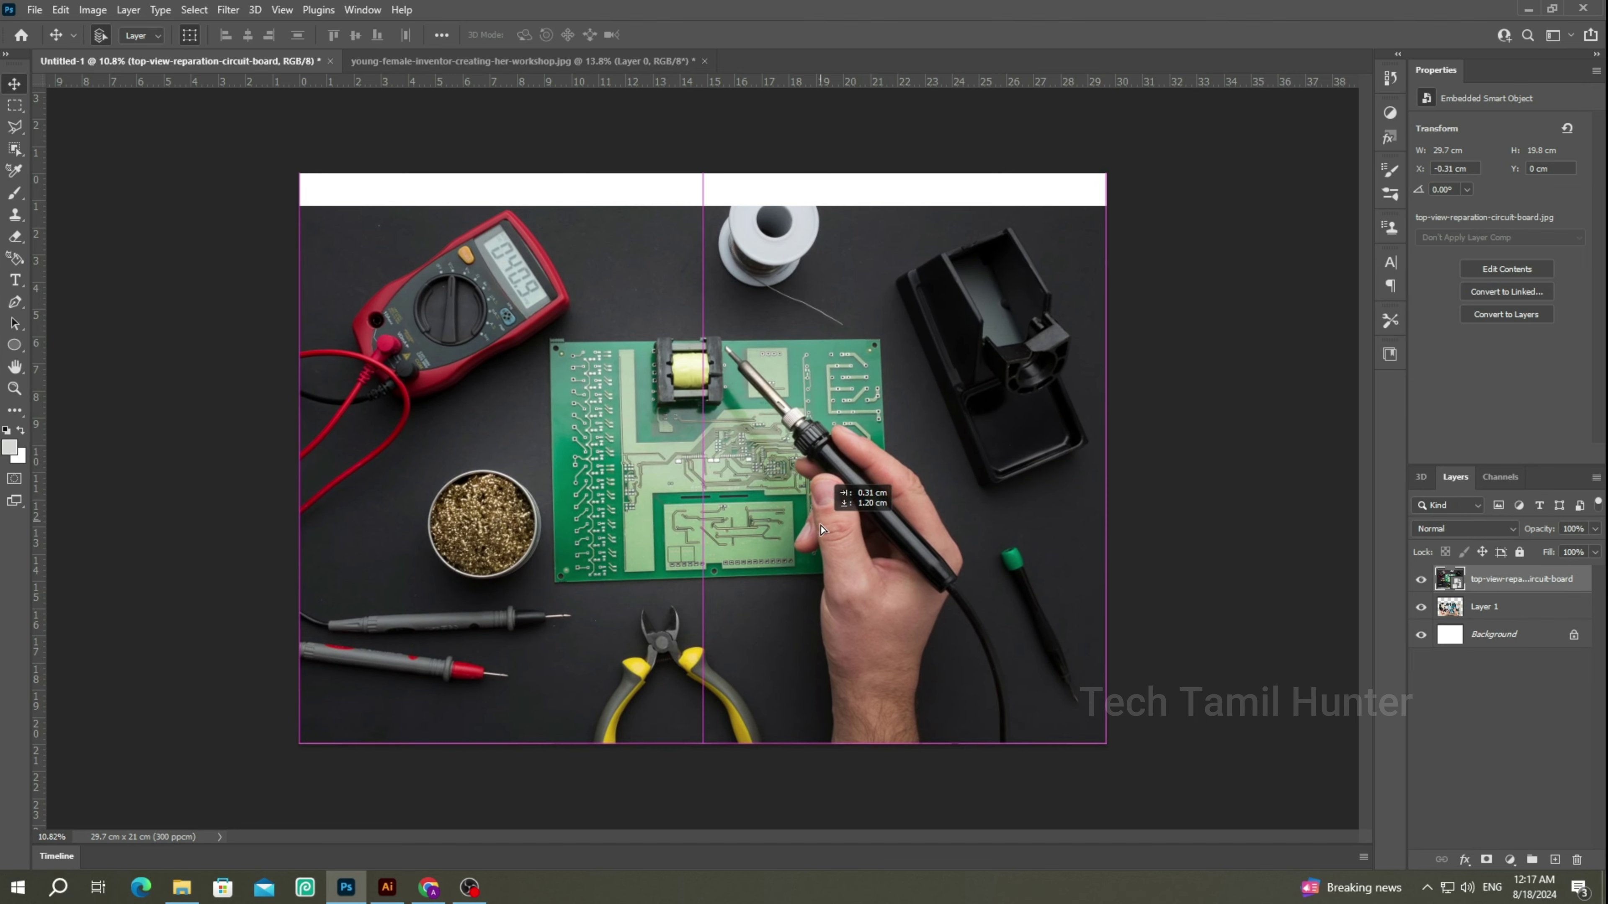
pyautogui.moveTo(820, 516); pyautogui.dragTo(823, 450)
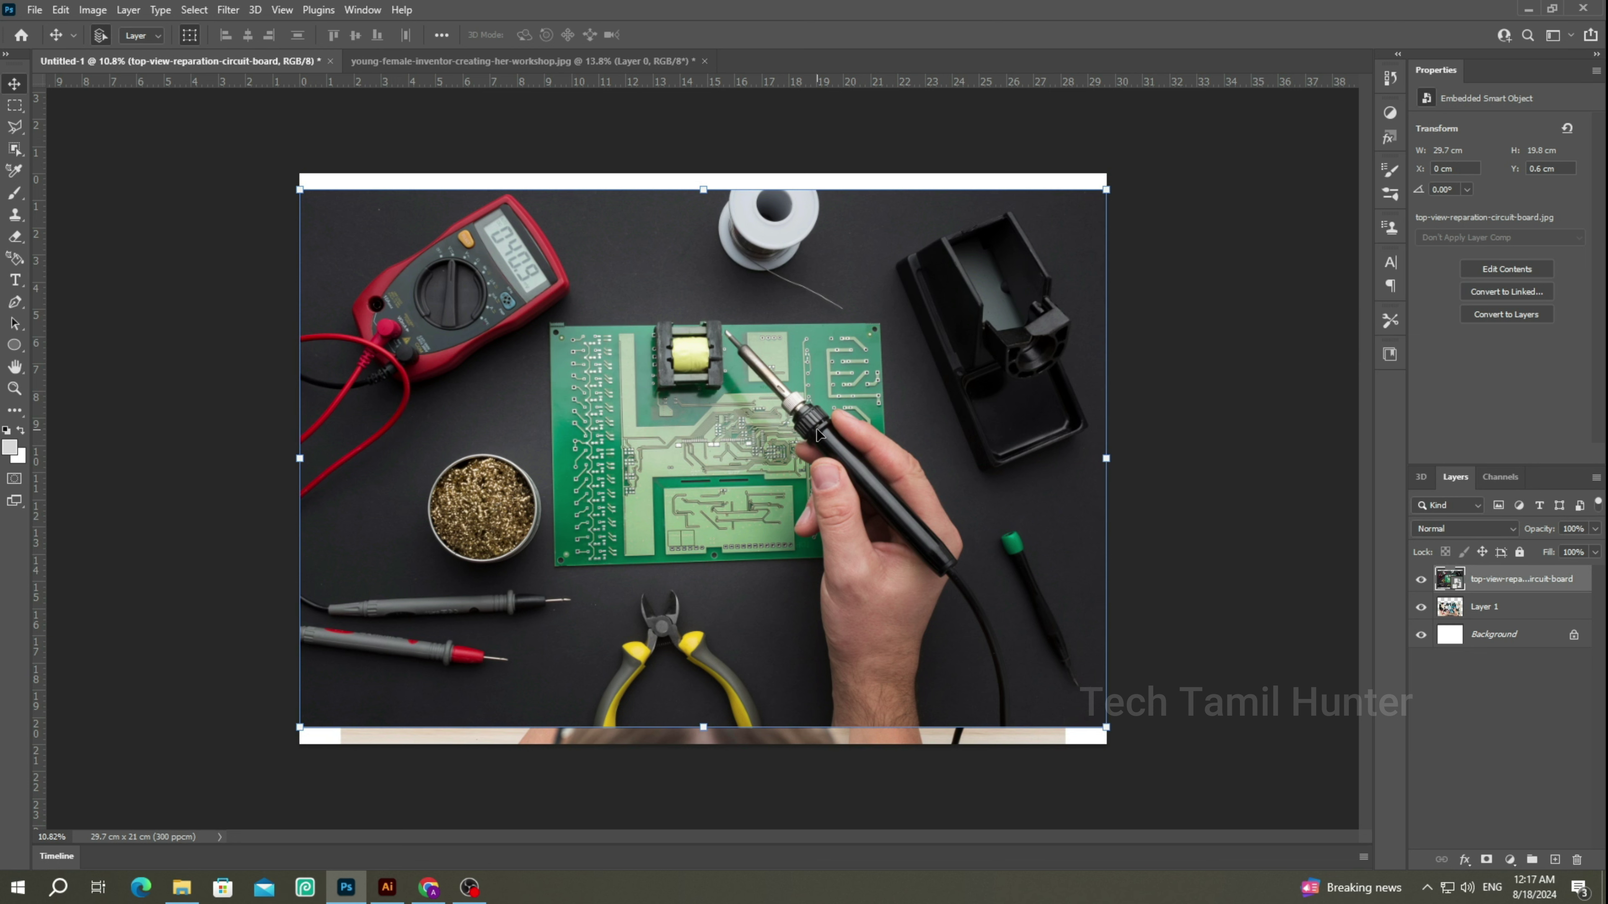
# Convert the circuit-board smart object to a pixel layer, retaining transforms, and set it at X 0, Y 0.
pyautogui.rightClick(1487, 587)
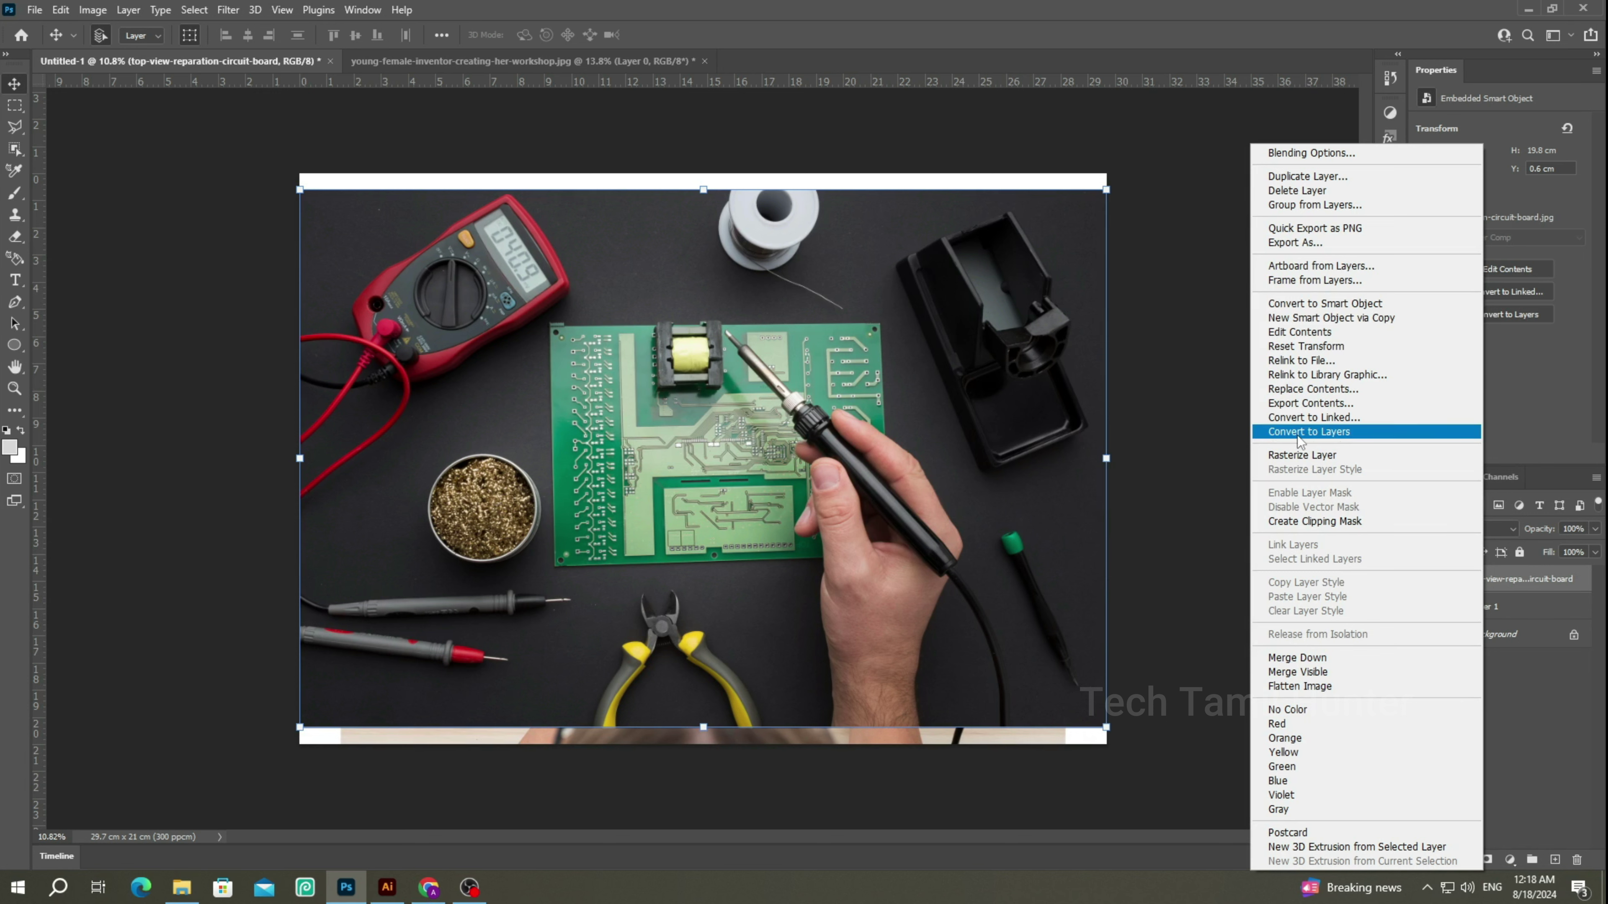
pyautogui.click(1348, 433)
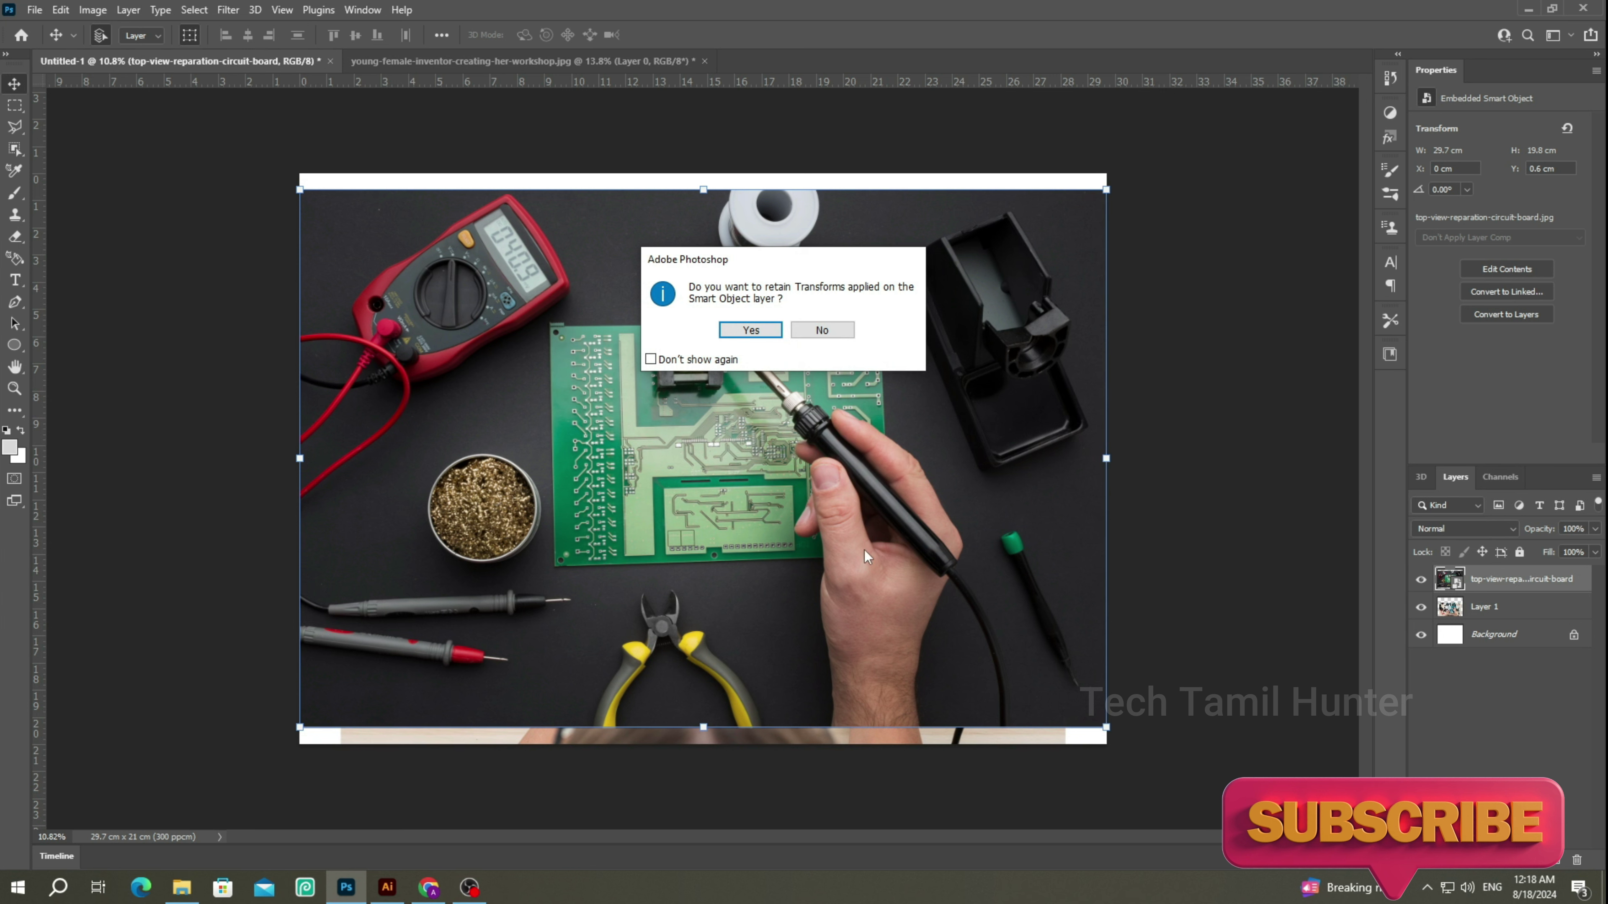
pyautogui.click(751, 331)
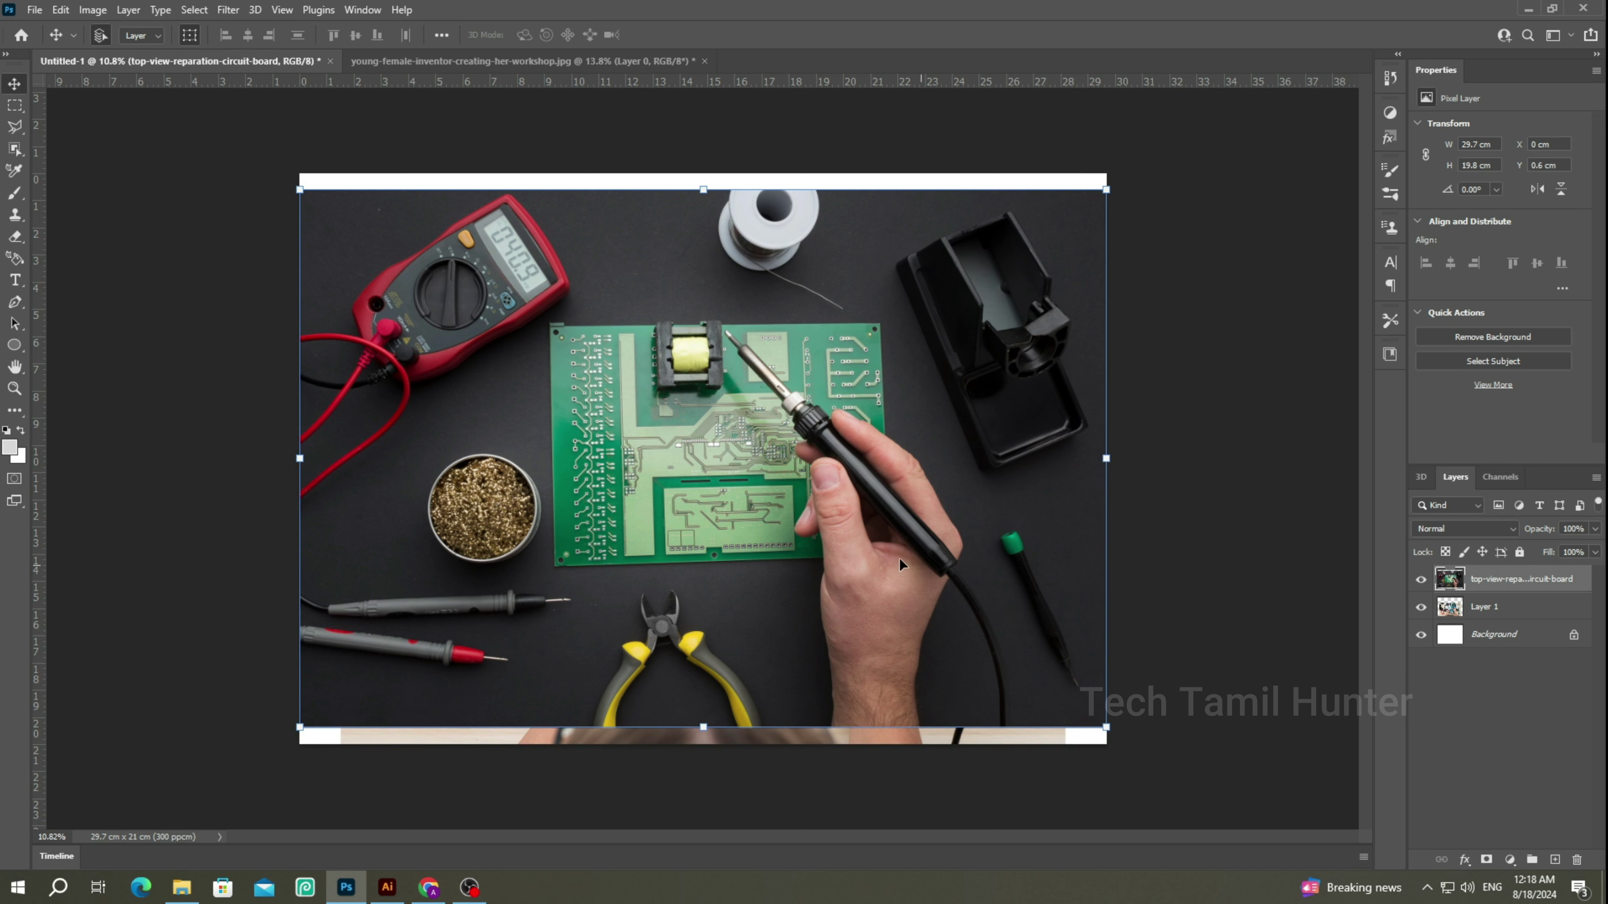
pyautogui.moveTo(841, 429); pyautogui.dragTo(814, 538)
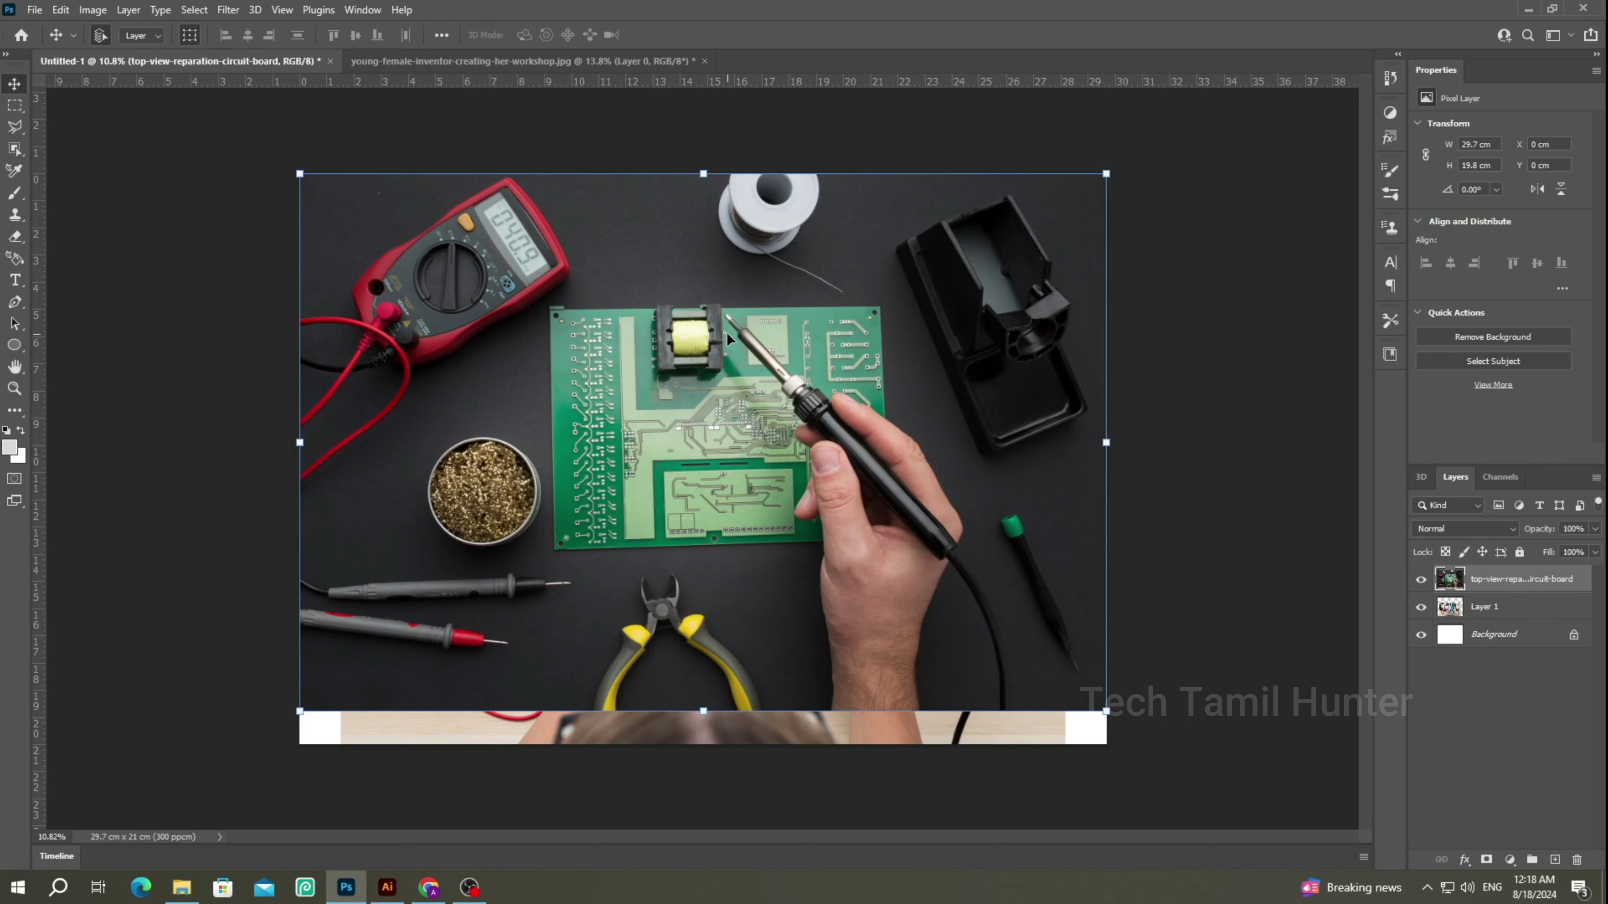
# Snap the circuit-board photo to the top-left corner and scale it proportionally to about 6.23 × 4.40 cm.
pyautogui.moveTo(762, 476)
pyautogui.mouseDown()
pyautogui.moveTo(686, 478)
pyautogui.moveTo(686, 530)
pyautogui.mouseUp()
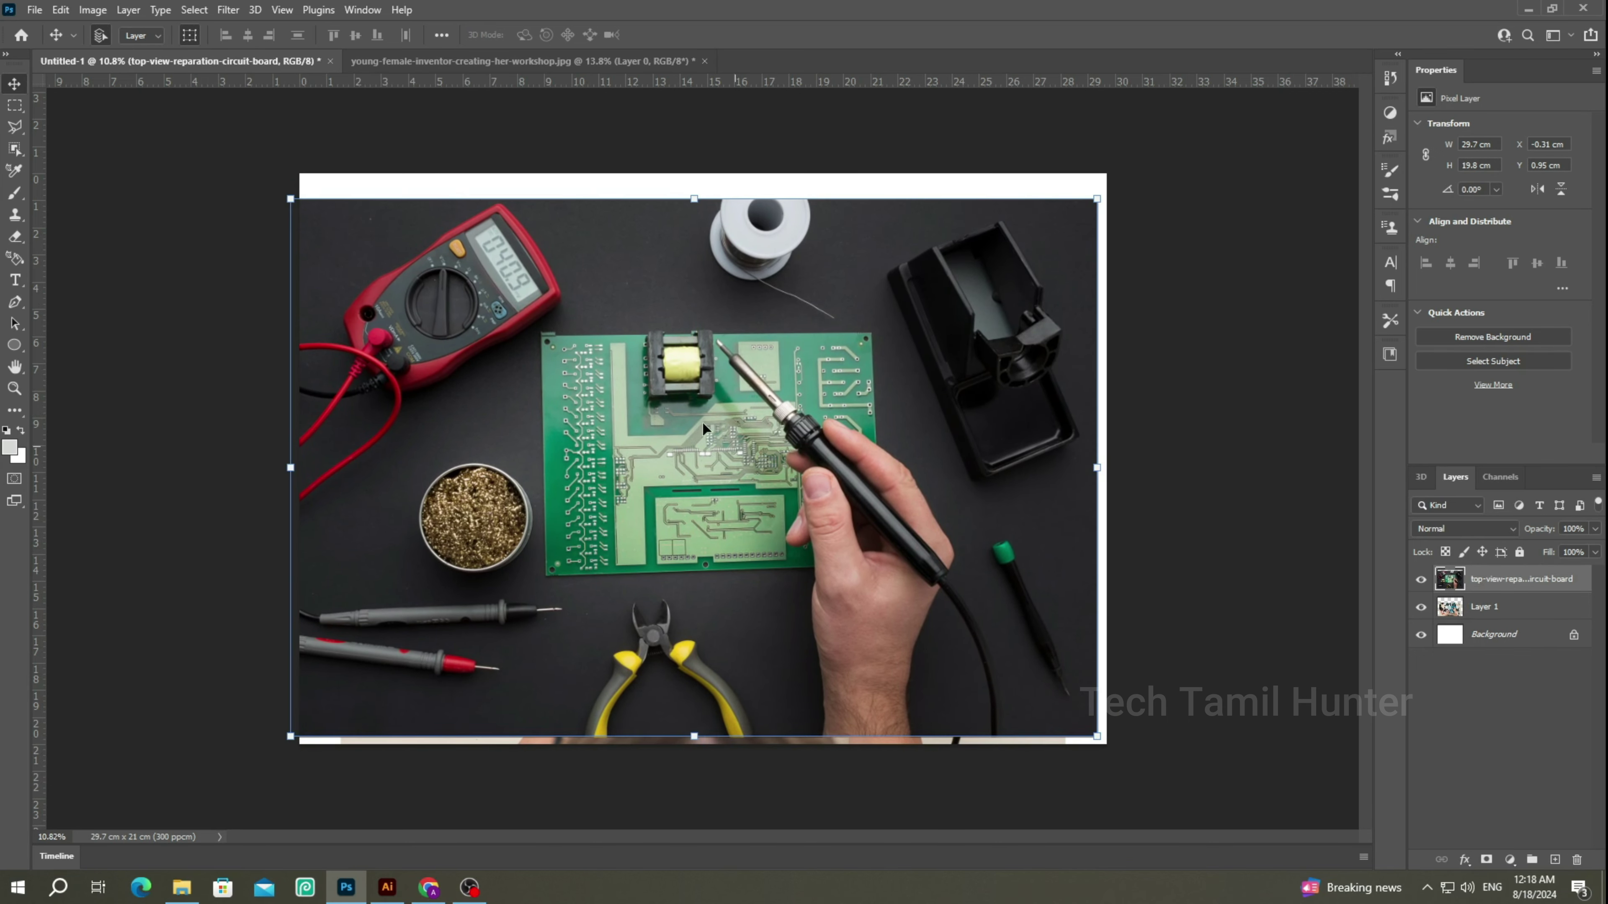
pyautogui.moveTo(702, 421); pyautogui.dragTo(711, 396)
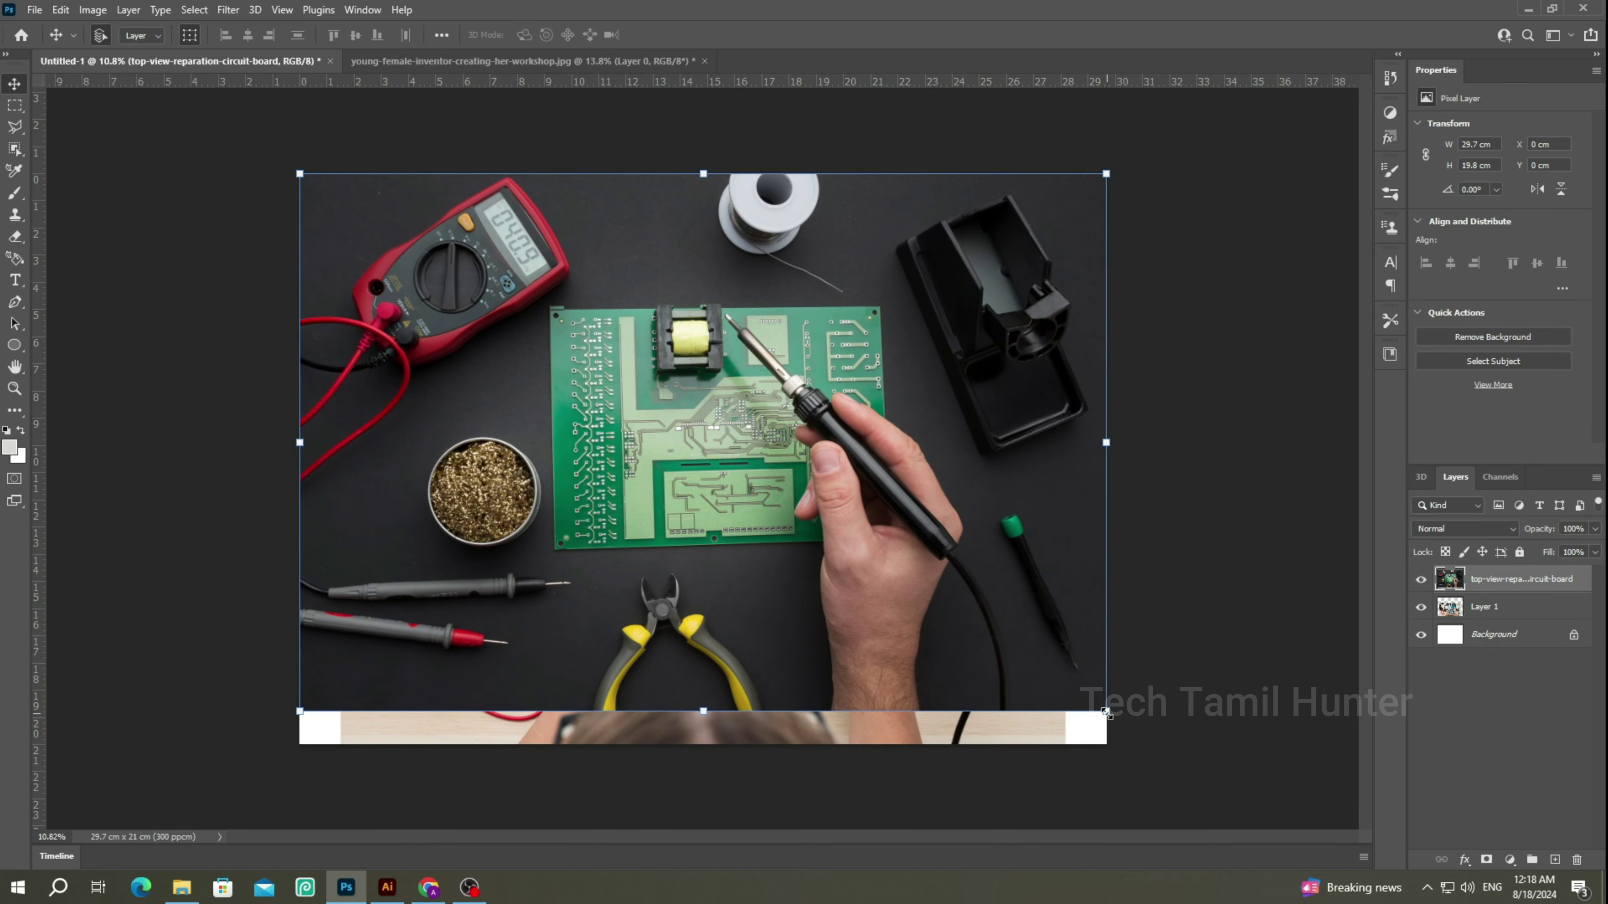
pyautogui.moveTo(1106, 714); pyautogui.dragTo(907, 606)
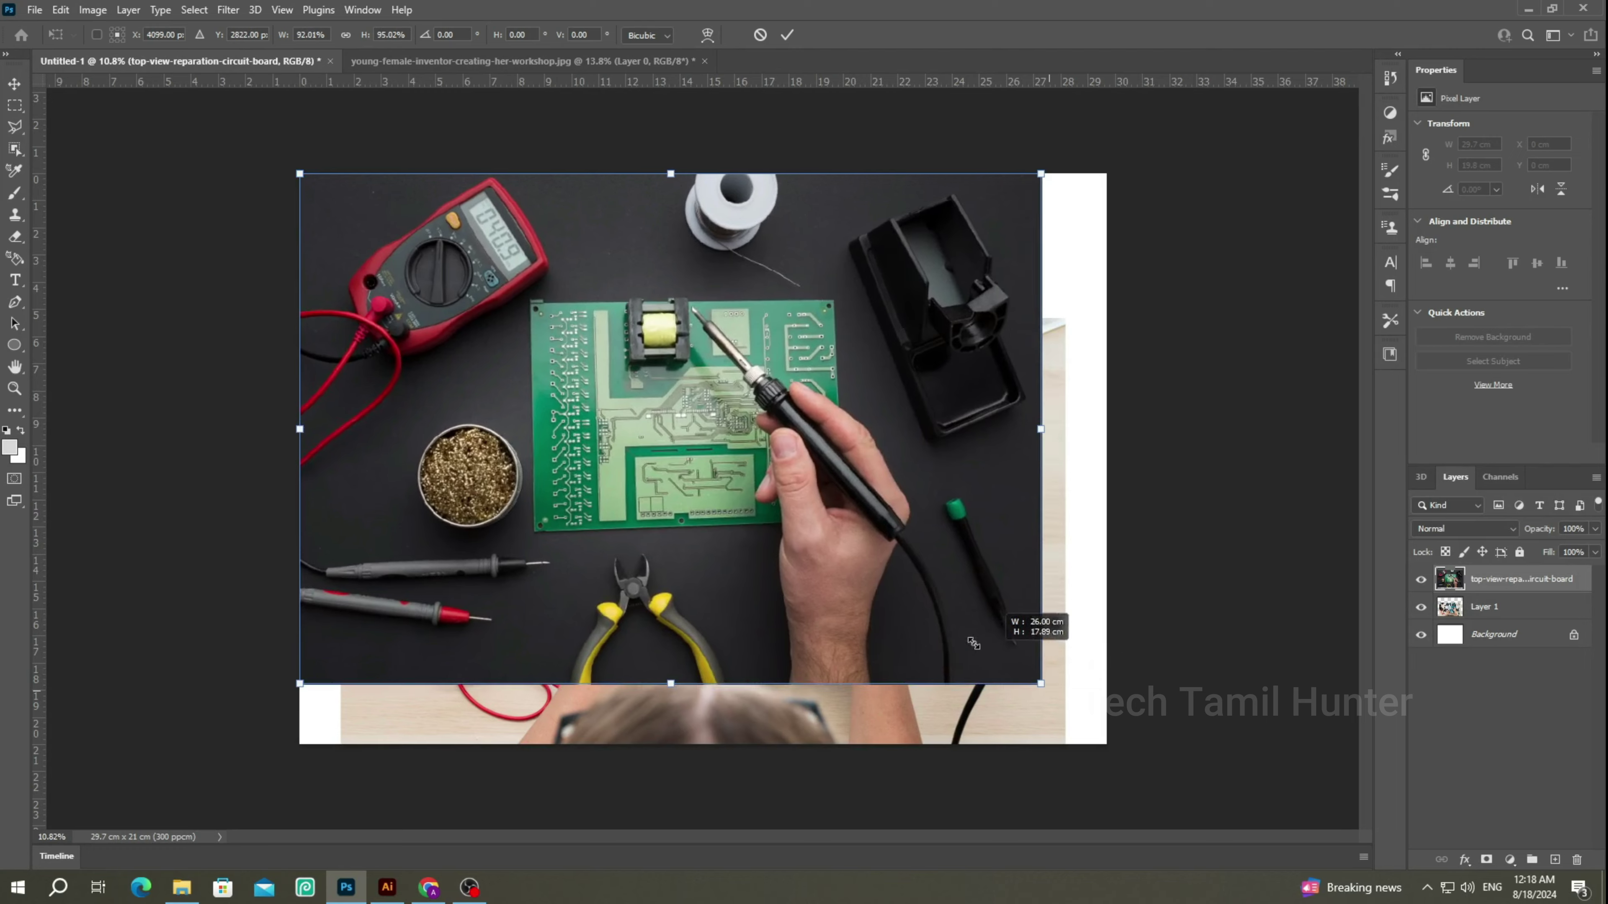
pyautogui.moveTo(908, 607)
pyautogui.mouseDown()
pyautogui.moveTo(775, 505)
pyautogui.moveTo(1057, 668)
pyautogui.mouseUp()
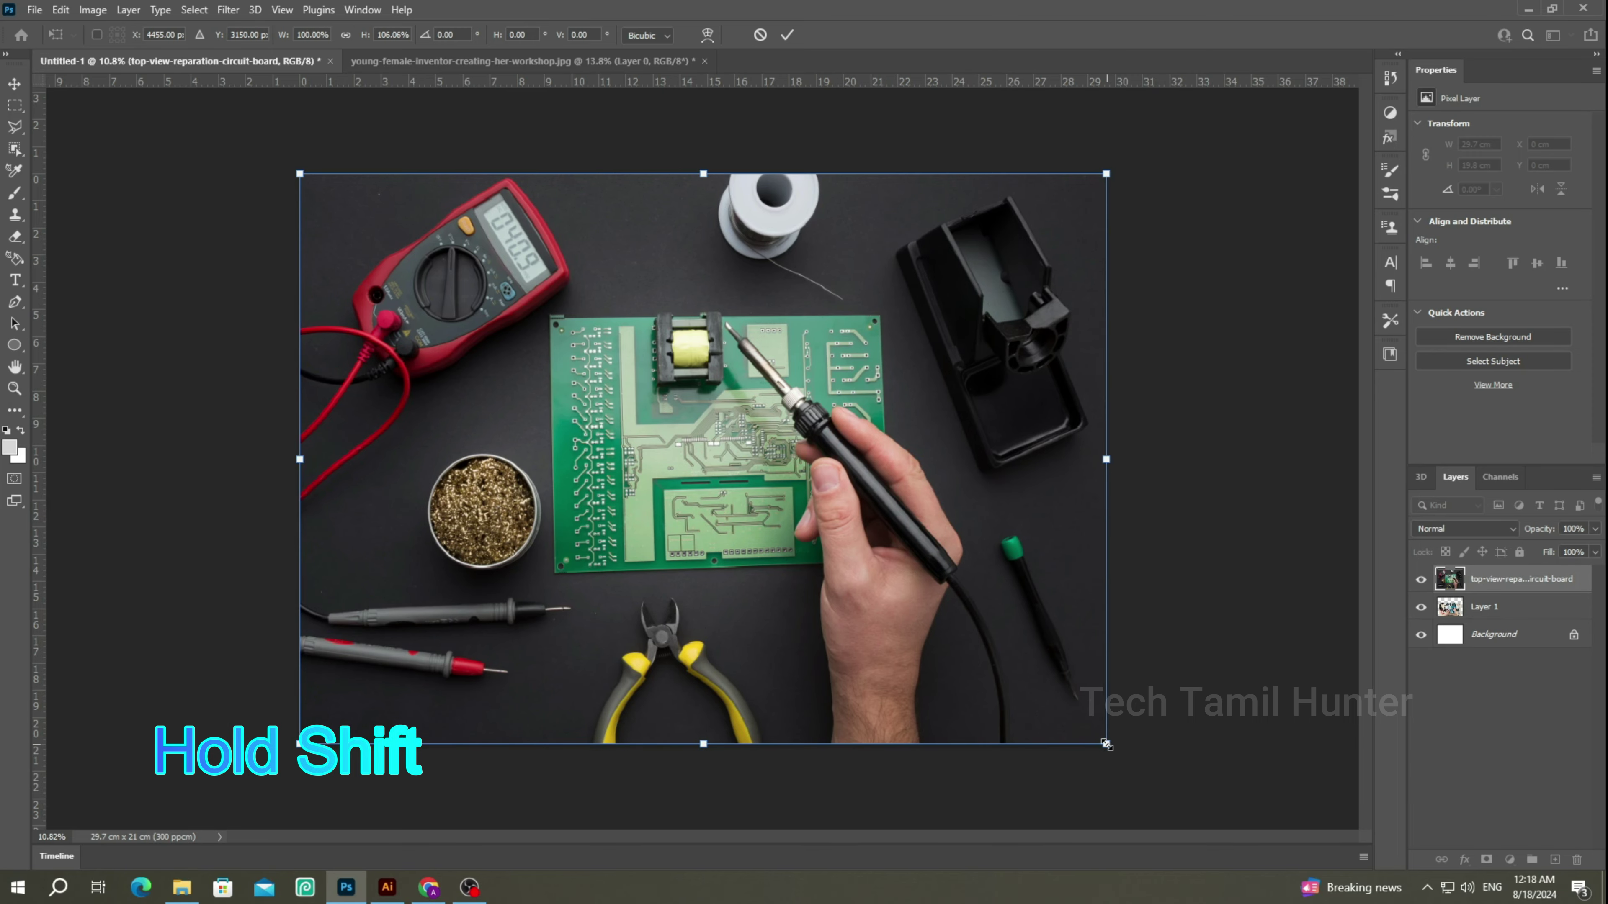
pyautogui.moveTo(1106, 745)
pyautogui.mouseDown()
pyautogui.moveTo(506, 316)
pyautogui.moveTo(458, 308)
pyautogui.mouseUp()
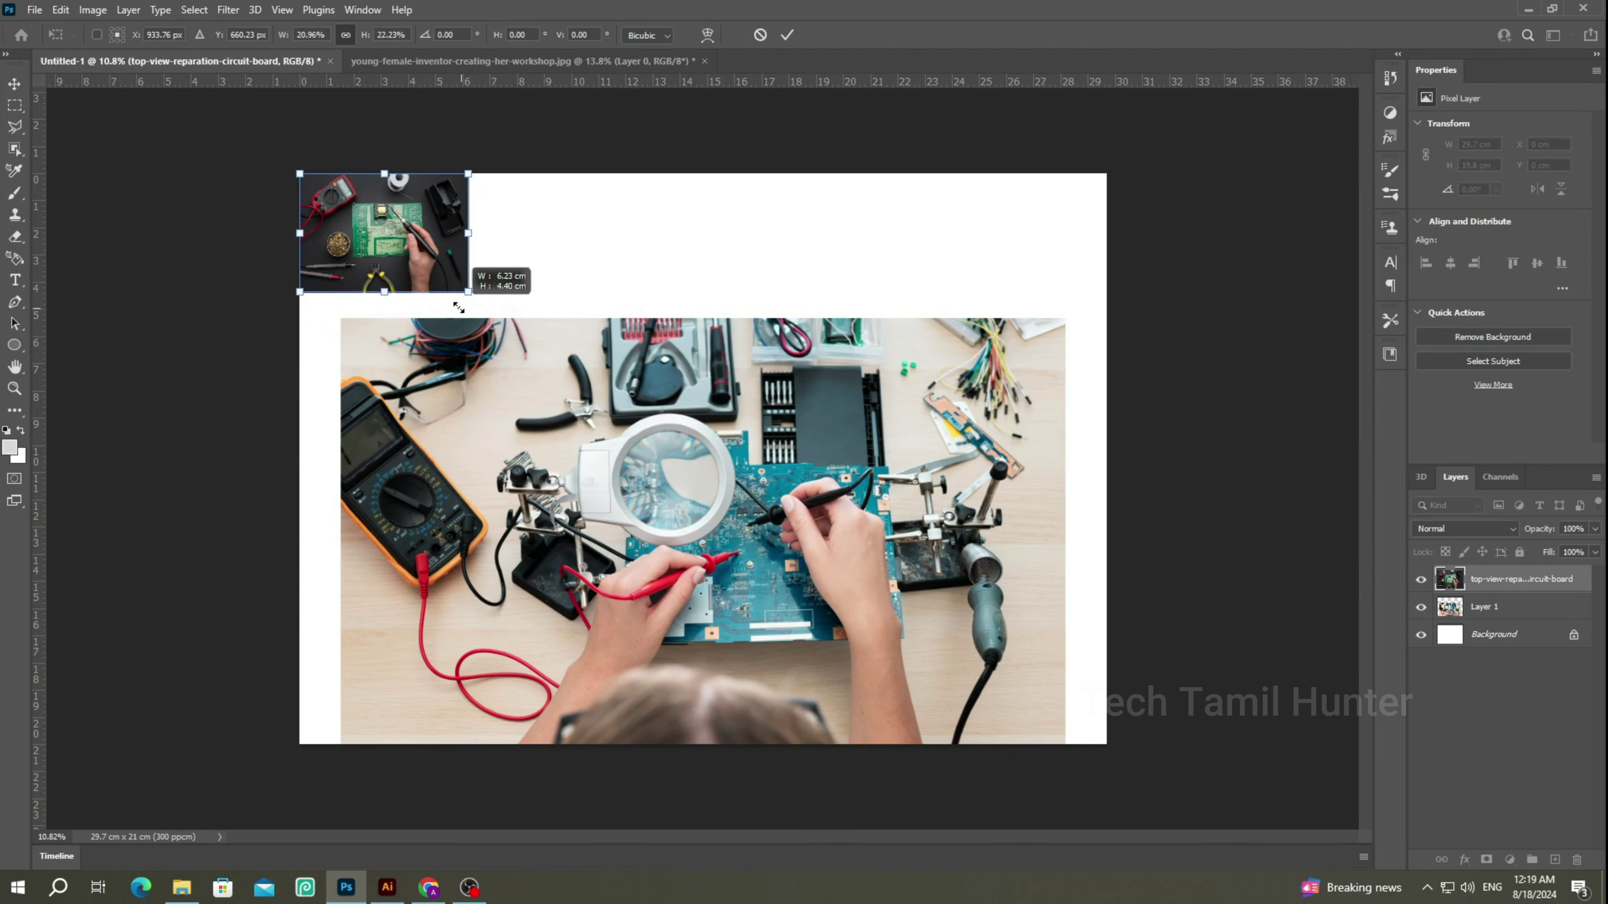
# Resize the circuit-board tile to 9.59 × 6.78 cm near the top, and scale the workshop photo to 46.74%.
pyautogui.moveTo(459, 308)
pyautogui.mouseDown()
pyautogui.moveTo(754, 596)
pyautogui.moveTo(1022, 757)
pyautogui.moveTo(950, 665)
pyautogui.moveTo(553, 368)
pyautogui.mouseUp()
pyautogui.moveTo(459, 288)
pyautogui.mouseDown()
pyautogui.moveTo(613, 340)
pyautogui.moveTo(550, 307)
pyautogui.mouseUp()
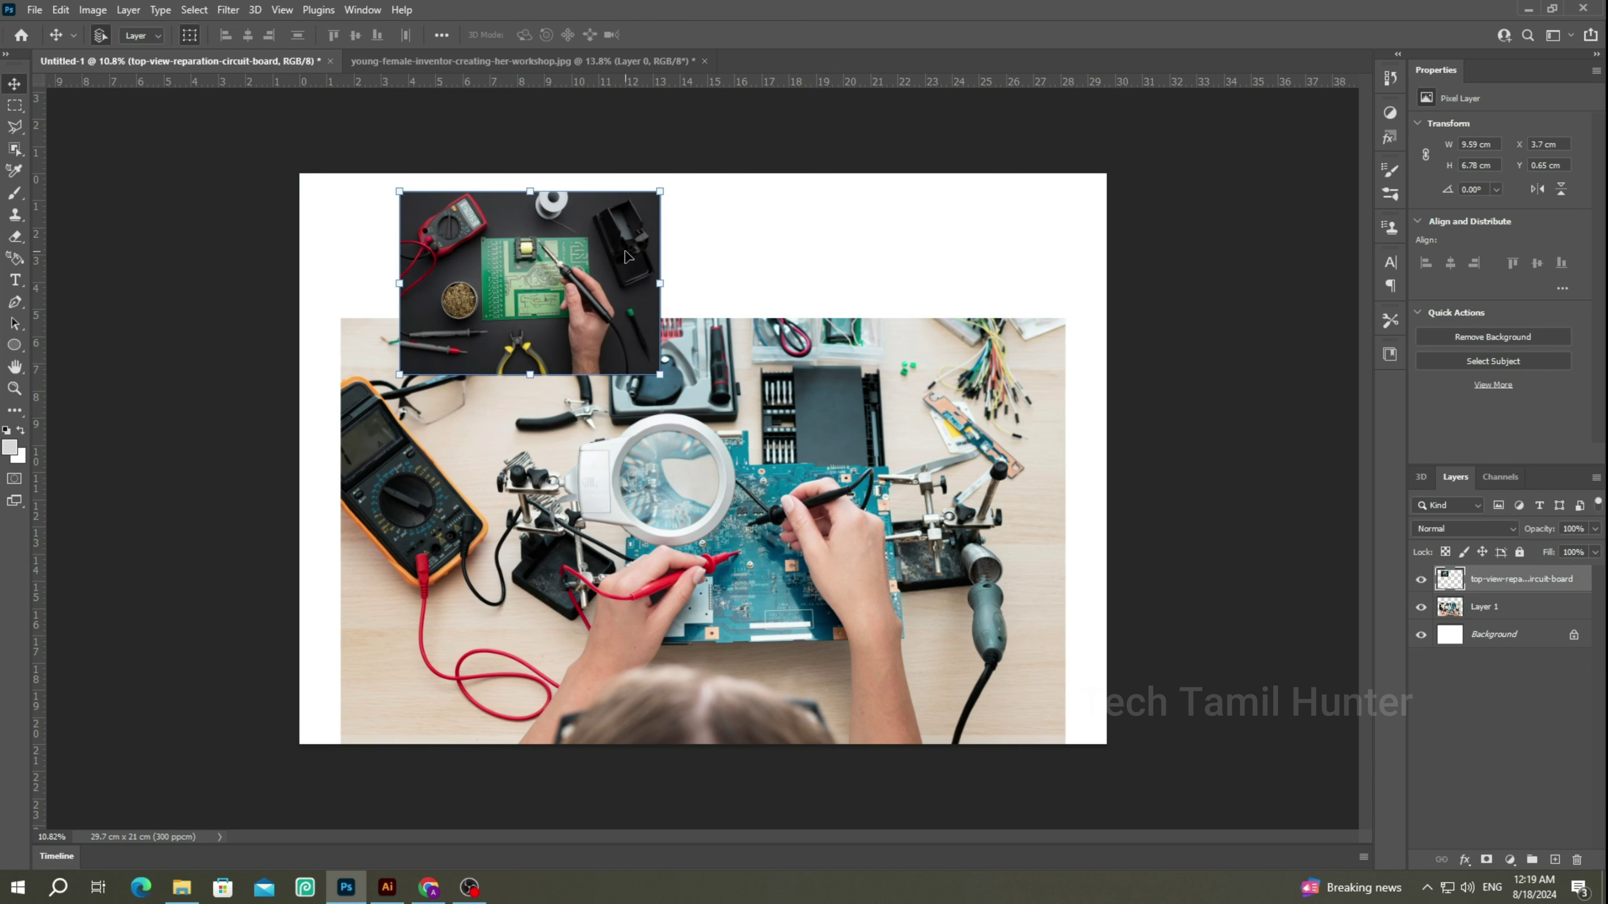
pyautogui.moveTo(759, 448); pyautogui.dragTo(766, 364)
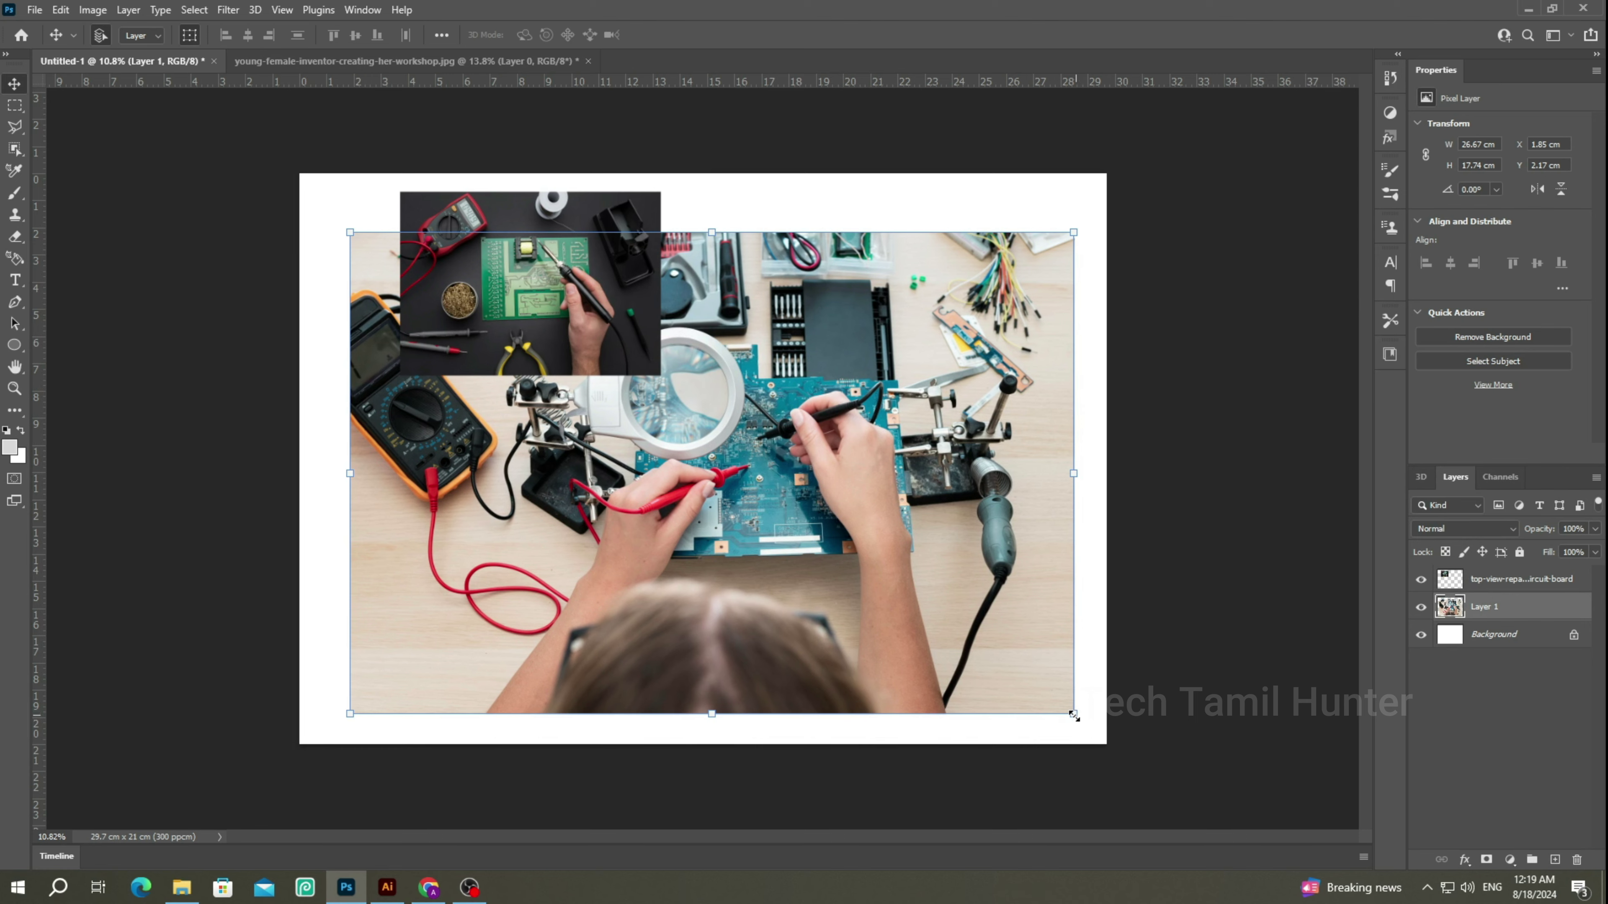
pyautogui.moveTo(1071, 715)
pyautogui.mouseDown()
pyautogui.moveTo(912, 582)
pyautogui.moveTo(682, 465)
pyautogui.mouseUp()
# Commit the 46.74% workshop photo beside the circuit-board tile along the page top.
pyautogui.moveTo(619, 408)
pyautogui.mouseDown()
pyautogui.moveTo(984, 382)
pyautogui.moveTo(972, 366)
pyautogui.mouseUp()
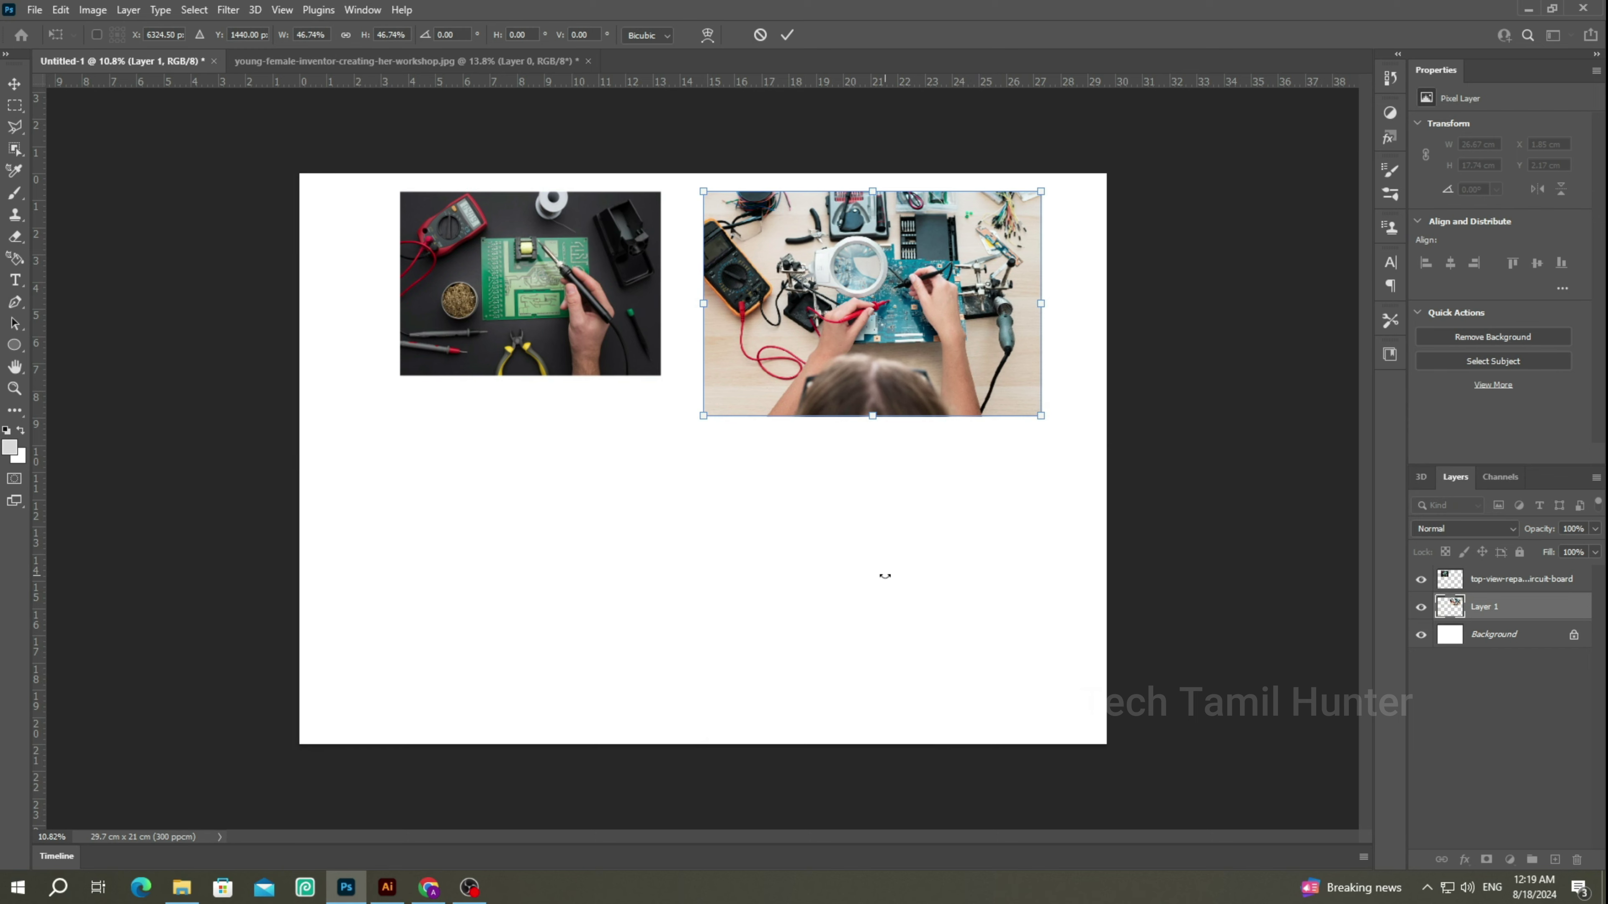
pyautogui.click(787, 35)
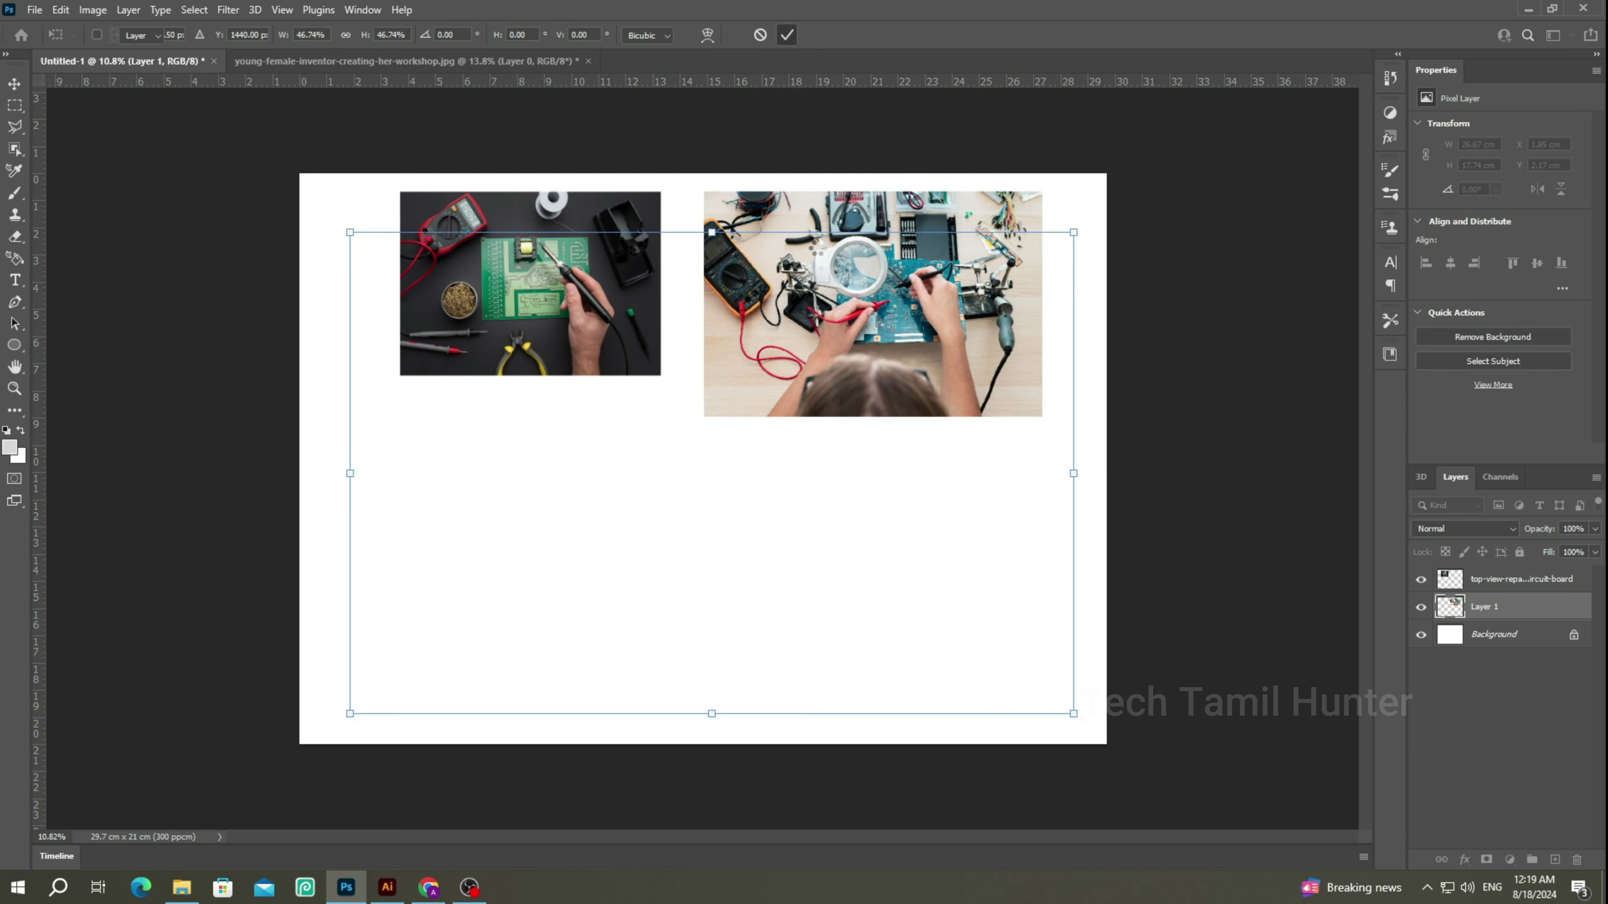
pyautogui.click(537, 289)
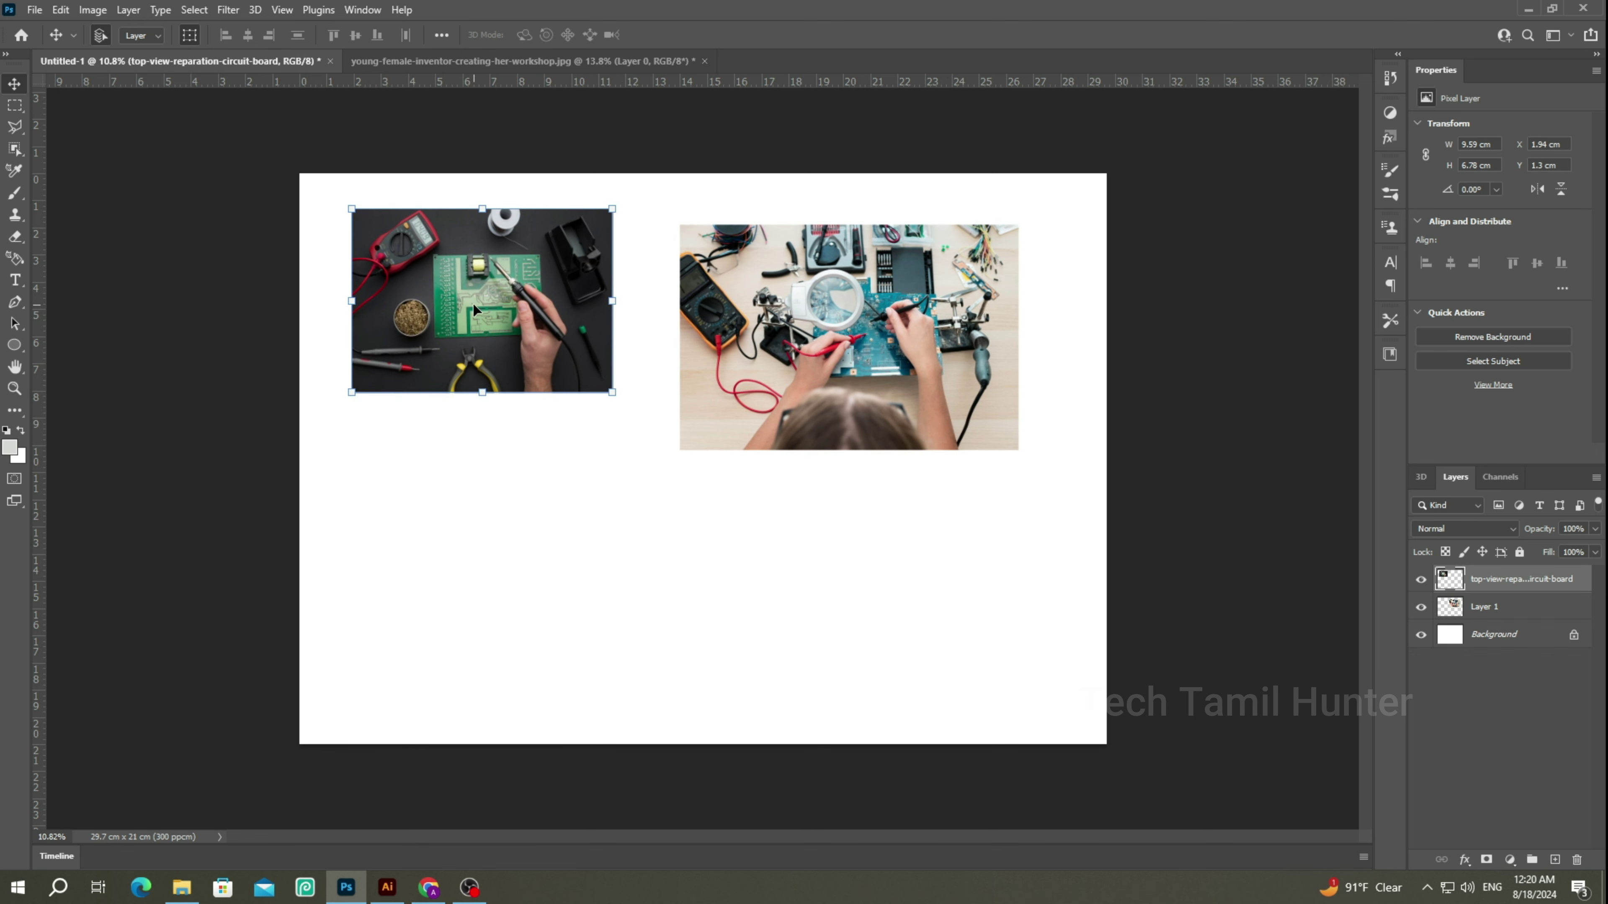
# Move the circuit-board tile to X 2.25 cm, Y 1.88 cm, level with the workshop photo.
pyautogui.moveTo(472, 301)
pyautogui.mouseDown()
pyautogui.moveTo(754, 347)
pyautogui.moveTo(876, 423)
pyautogui.moveTo(857, 394)
pyautogui.moveTo(481, 357)
pyautogui.moveTo(554, 500)
pyautogui.moveTo(808, 549)
pyautogui.moveTo(911, 507)
pyautogui.moveTo(538, 388)
pyautogui.moveTo(513, 274)
pyautogui.mouseUp()
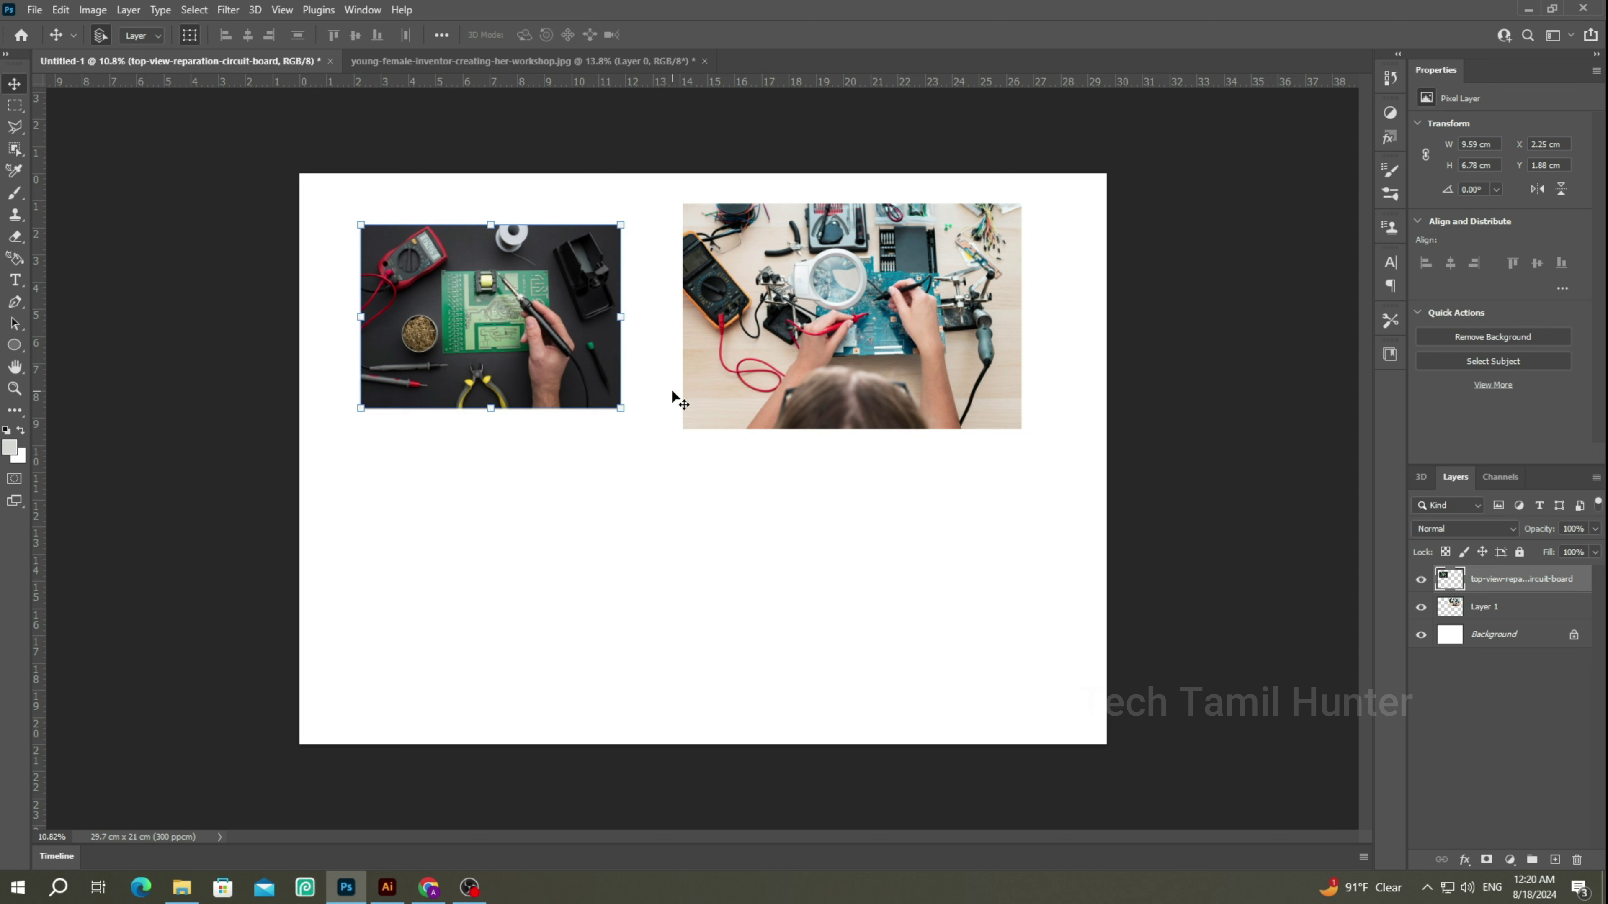
pyautogui.click(781, 340)
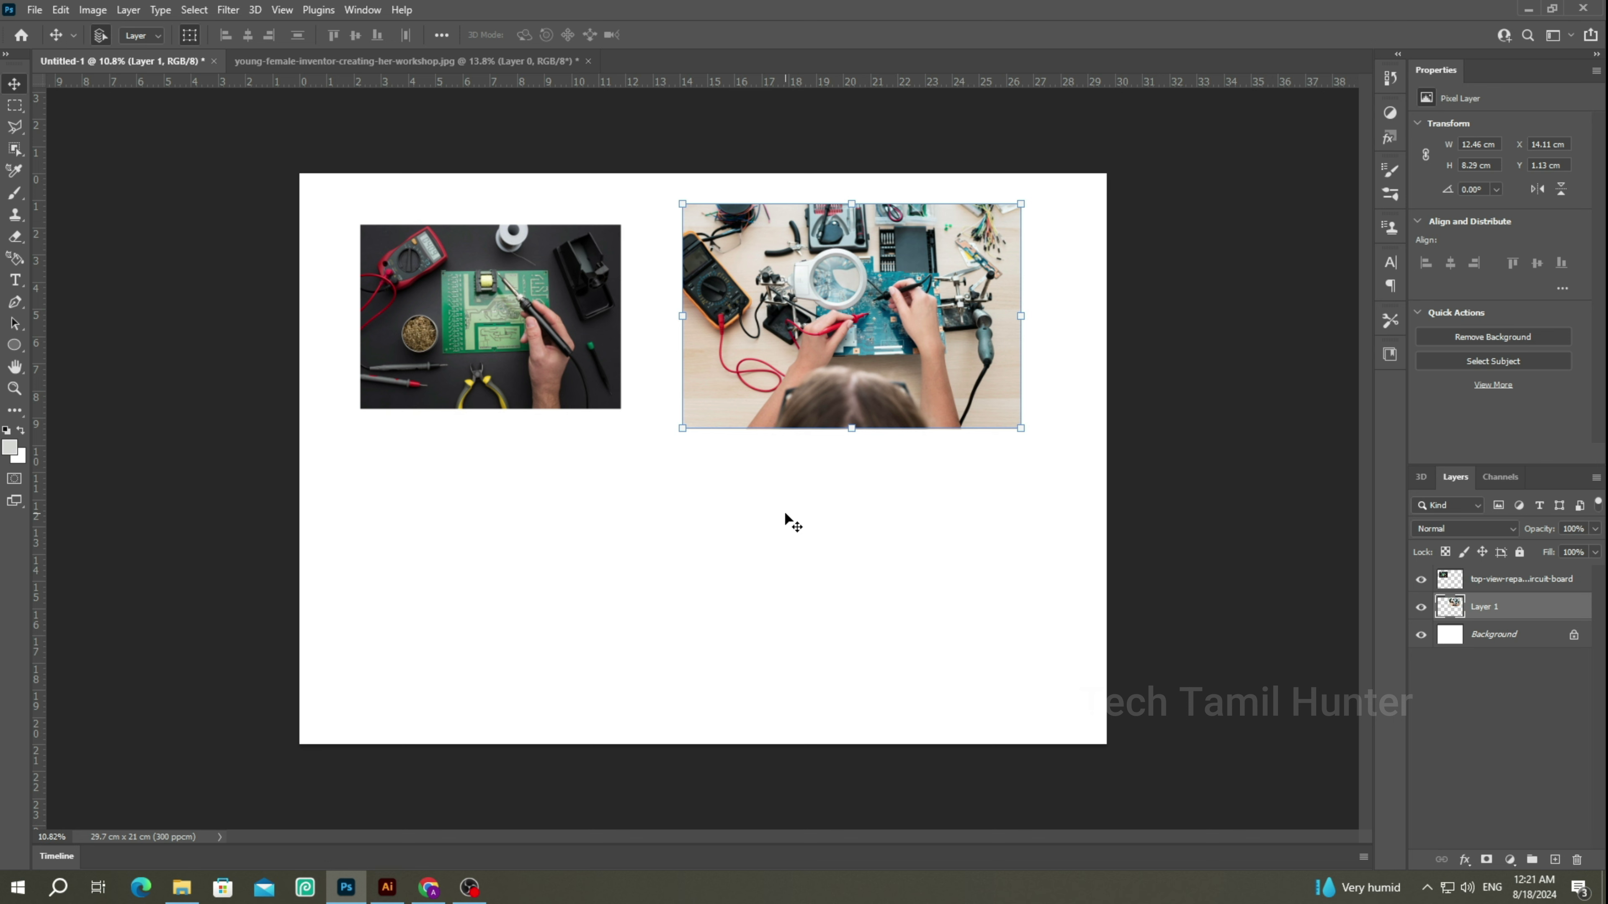
pyautogui.click(549, 368)
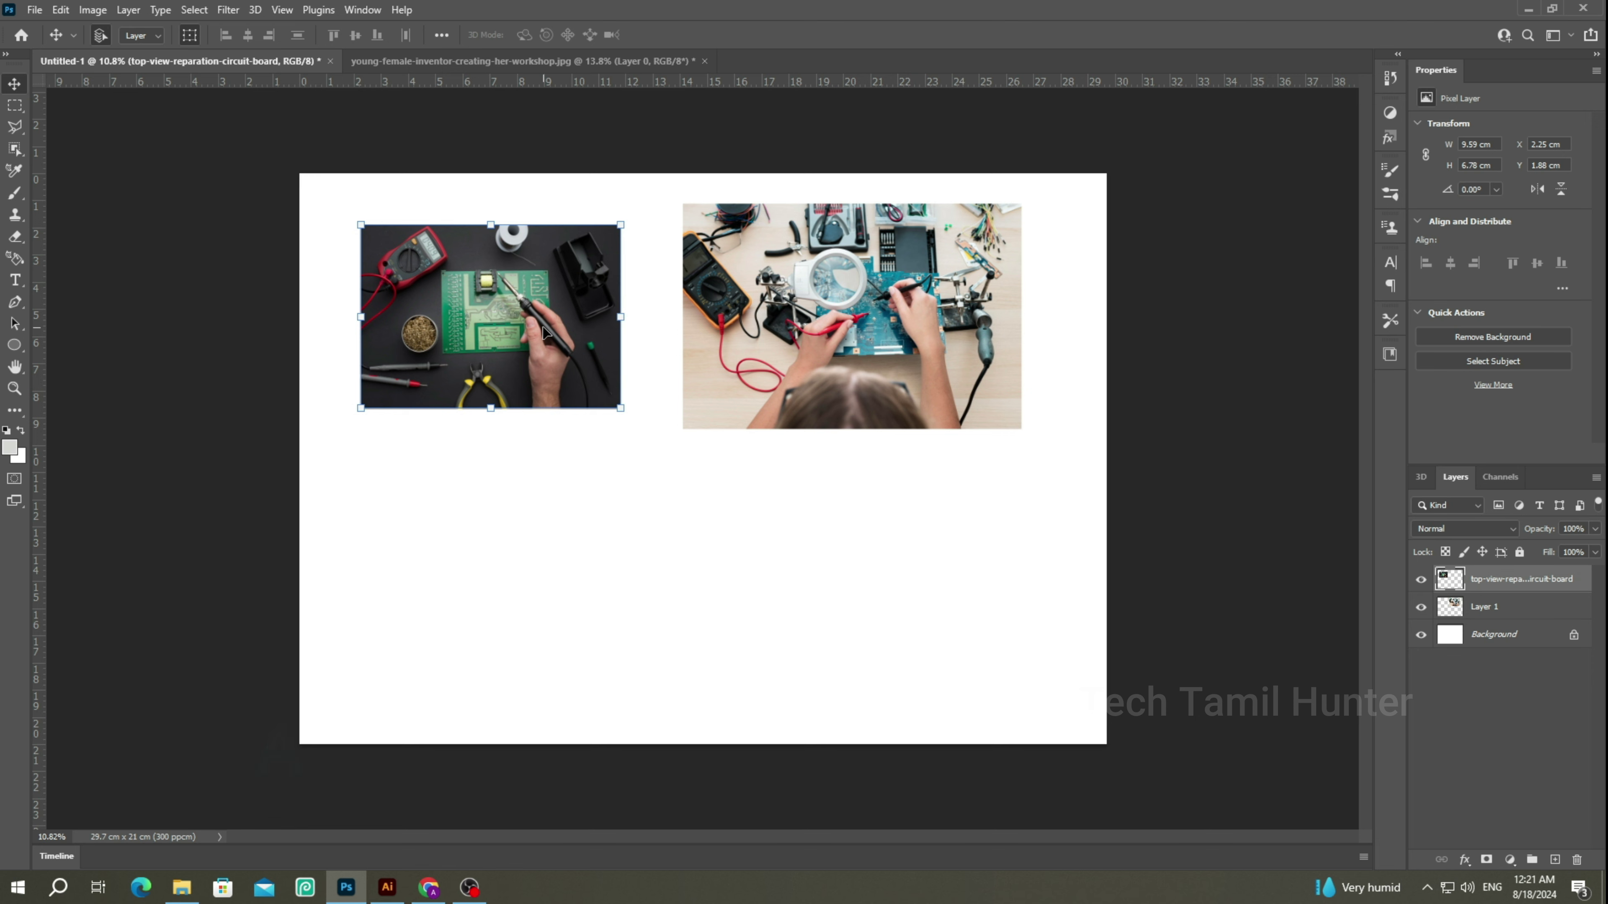
pyautogui.press('alt')
pyautogui.moveTo(540, 333)
pyautogui.mouseDown()
pyautogui.moveTo(586, 487)
pyautogui.moveTo(543, 537)
pyautogui.moveTo(551, 494)
pyautogui.moveTo(891, 531)
pyautogui.moveTo(788, 331)
pyautogui.moveTo(787, 278)
pyautogui.mouseUp()
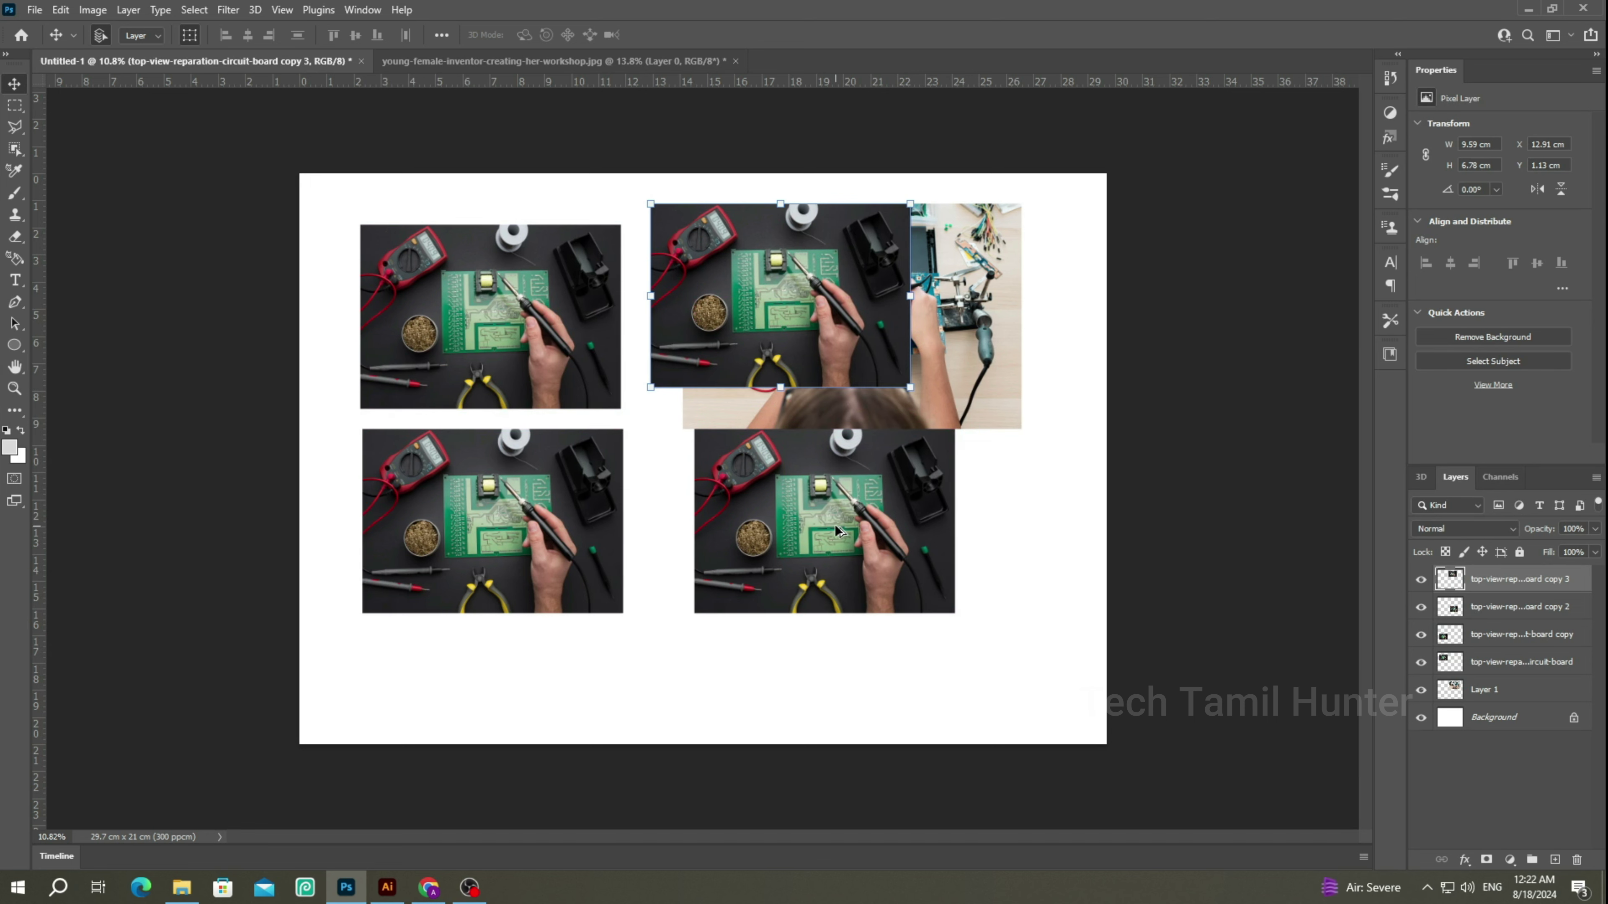
pyautogui.moveTo(837, 531)
pyautogui.mouseDown()
pyautogui.moveTo(744, 606)
pyautogui.moveTo(738, 637)
pyautogui.mouseUp()
pyautogui.moveTo(889, 502)
pyautogui.mouseDown()
pyautogui.moveTo(955, 502)
pyautogui.moveTo(1051, 568)
pyautogui.mouseUp()
pyautogui.moveTo(911, 573)
pyautogui.mouseDown()
pyautogui.moveTo(947, 387)
pyautogui.moveTo(1008, 414)
pyautogui.mouseUp()
pyautogui.moveTo(712, 296)
pyautogui.mouseDown()
pyautogui.moveTo(531, 308)
pyautogui.moveTo(470, 275)
pyautogui.mouseUp()
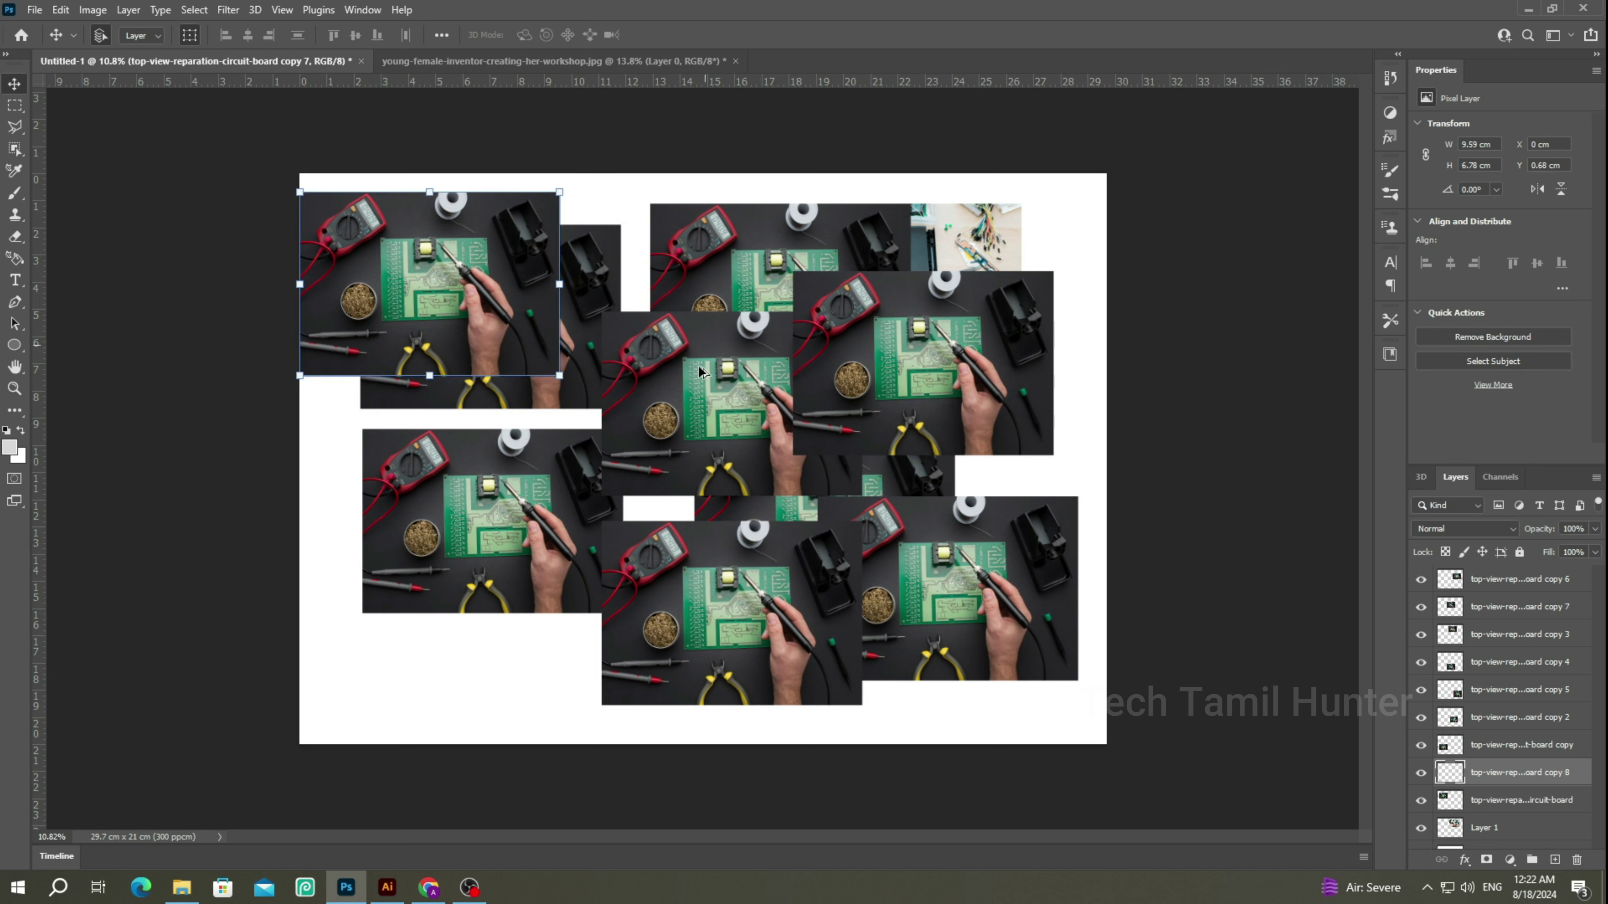
pyautogui.moveTo(700, 372); pyautogui.dragTo(618, 447)
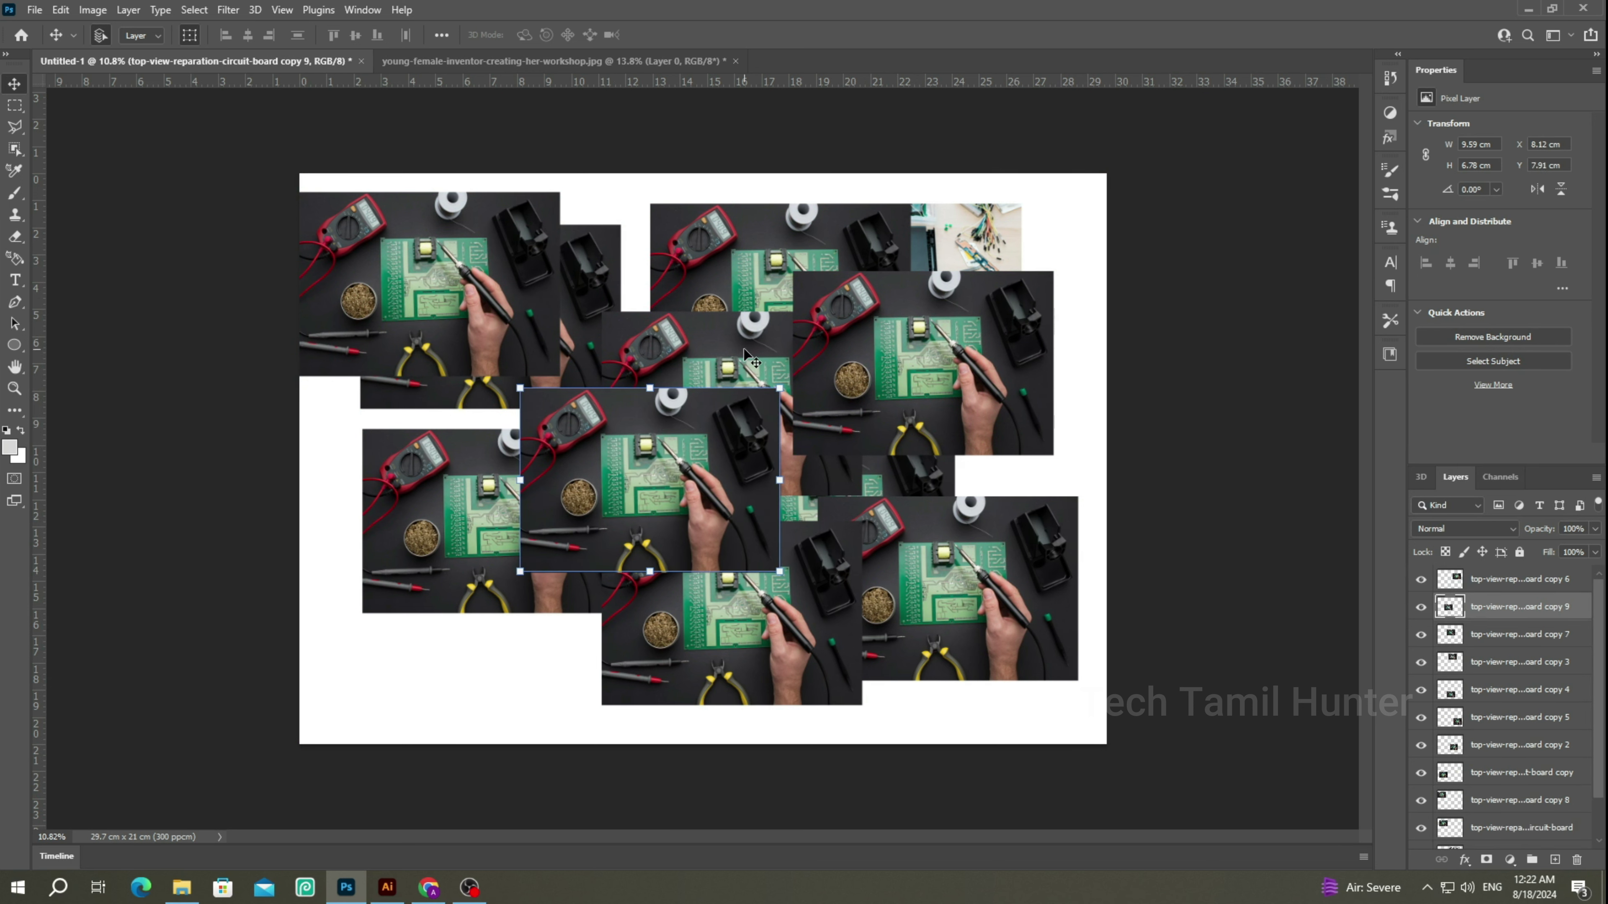
pyautogui.press('d')
pyautogui.press('Delete')
pyautogui.press('Delete')
pyautogui.press('Delete')
pyautogui.press('Delete')
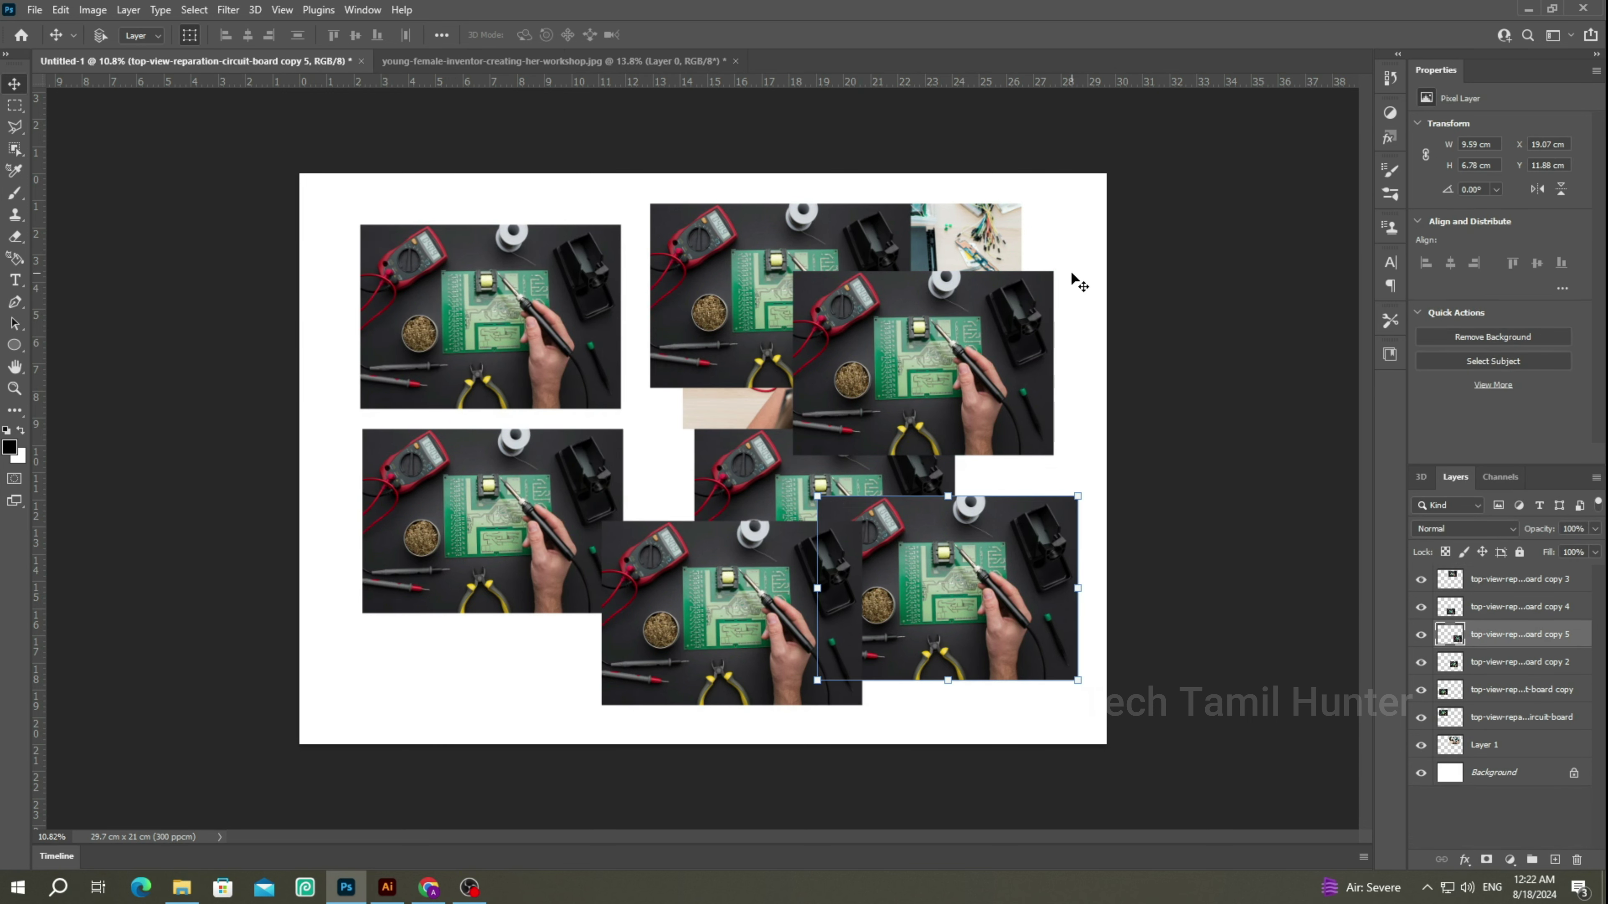
pyautogui.press('Delete')
pyautogui.press('Delete')
pyautogui.press('Delete')
pyautogui.press('Delete')
pyautogui.press('Delete')
pyautogui.press('Delete')
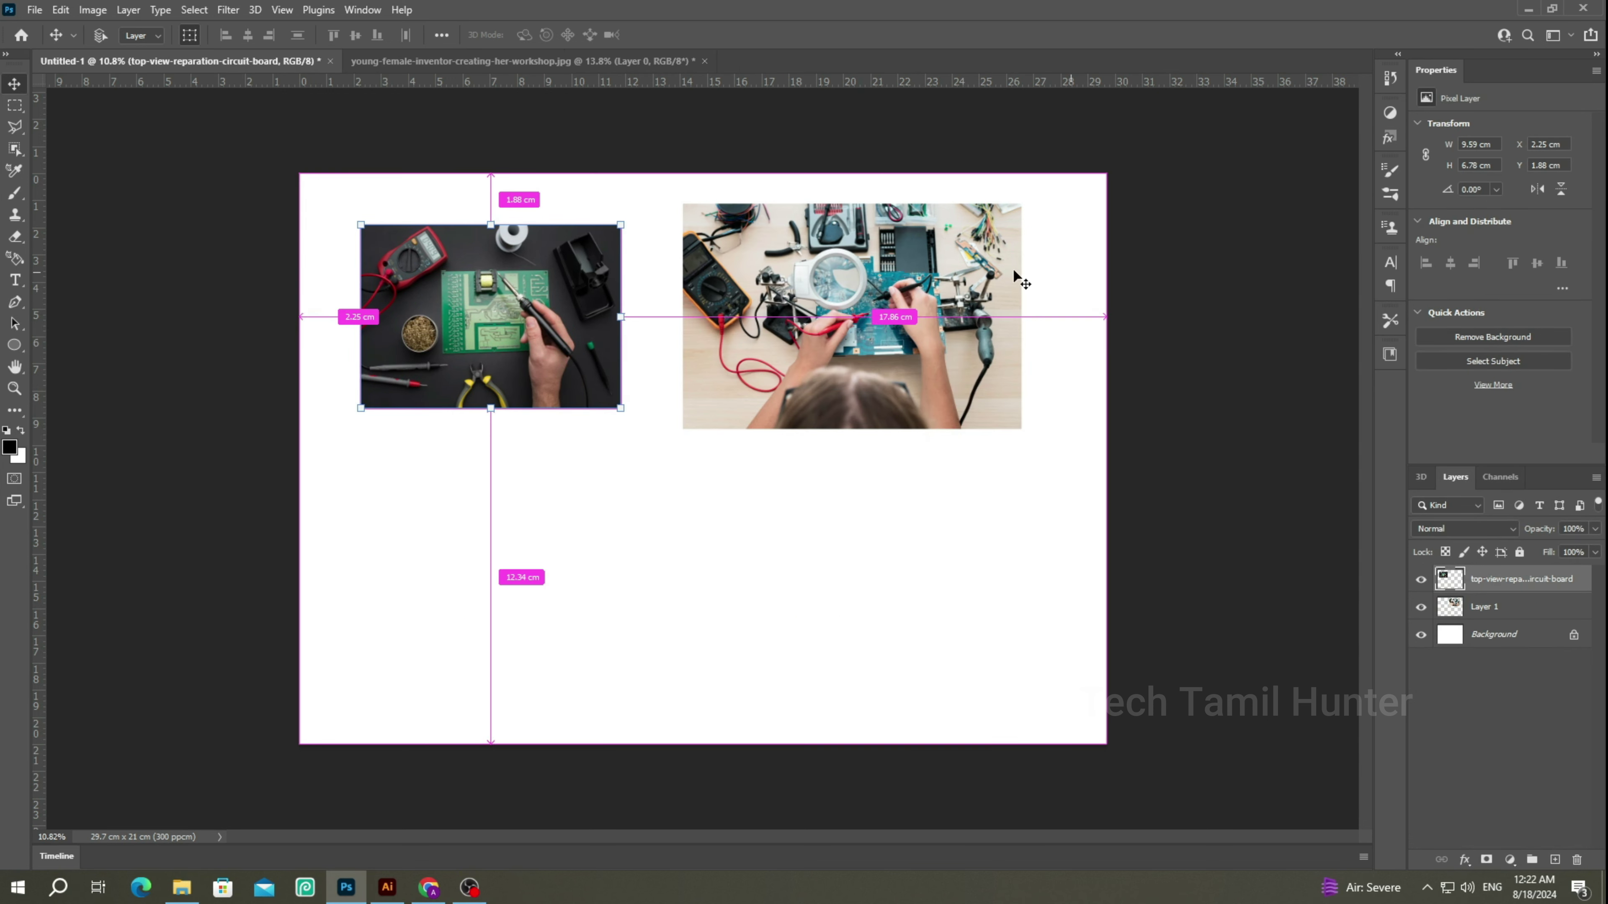
# Duplicate the circuit-board tile with Ctrl+C/Ctrl+V and set the copy overlapping it at X 1.09 cm, Y 5.27 cm.
pyautogui.click(652, 216)
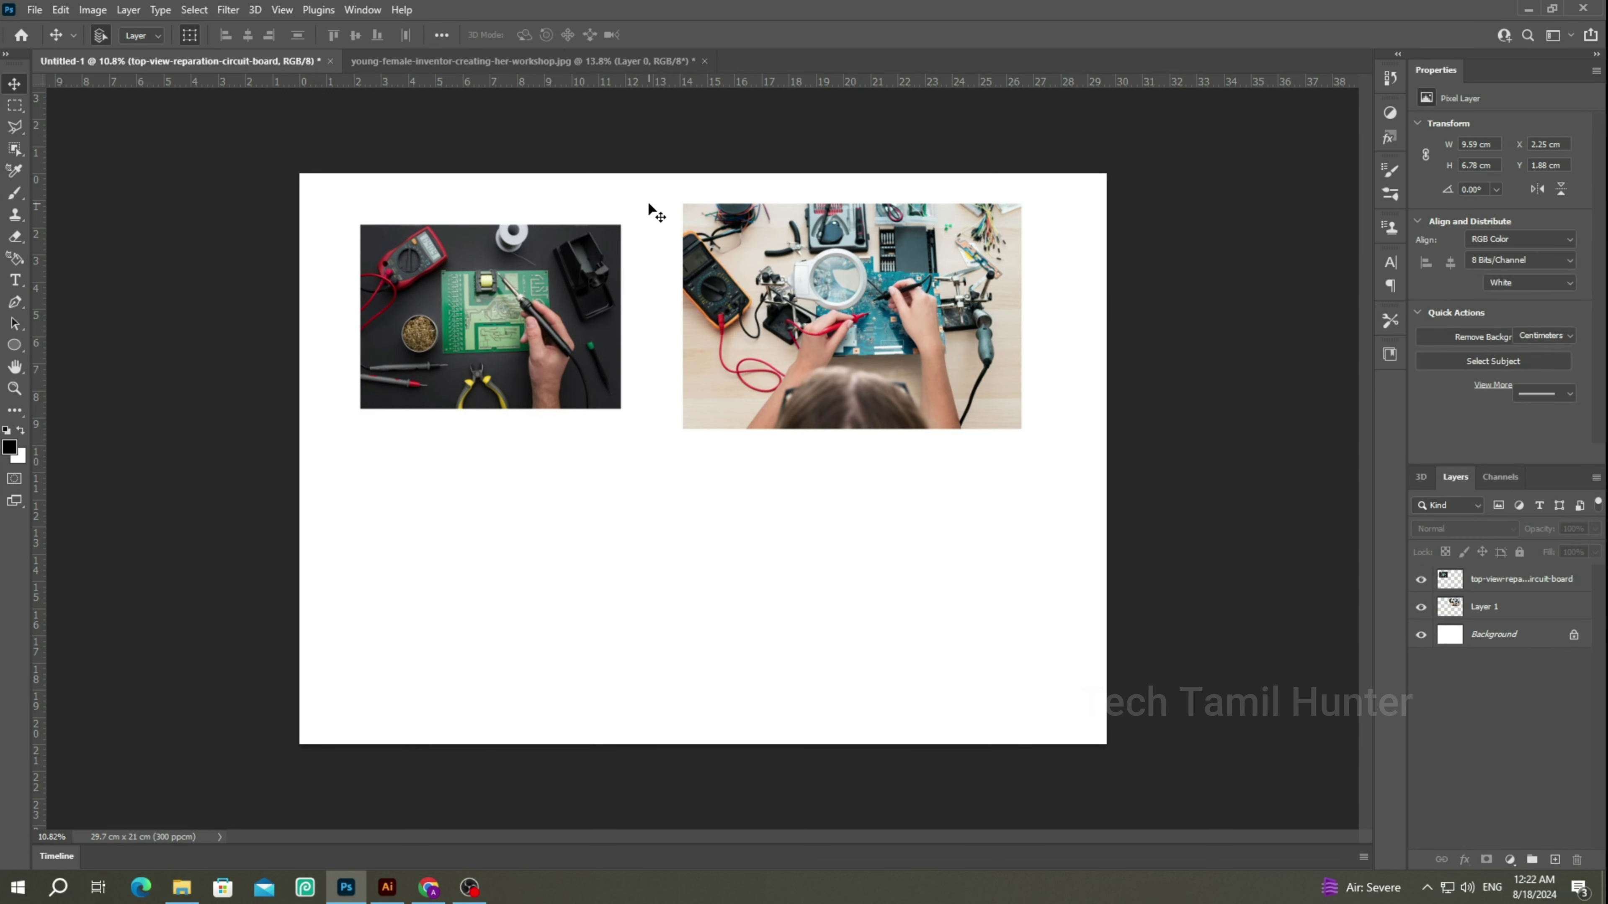
pyautogui.click(587, 277)
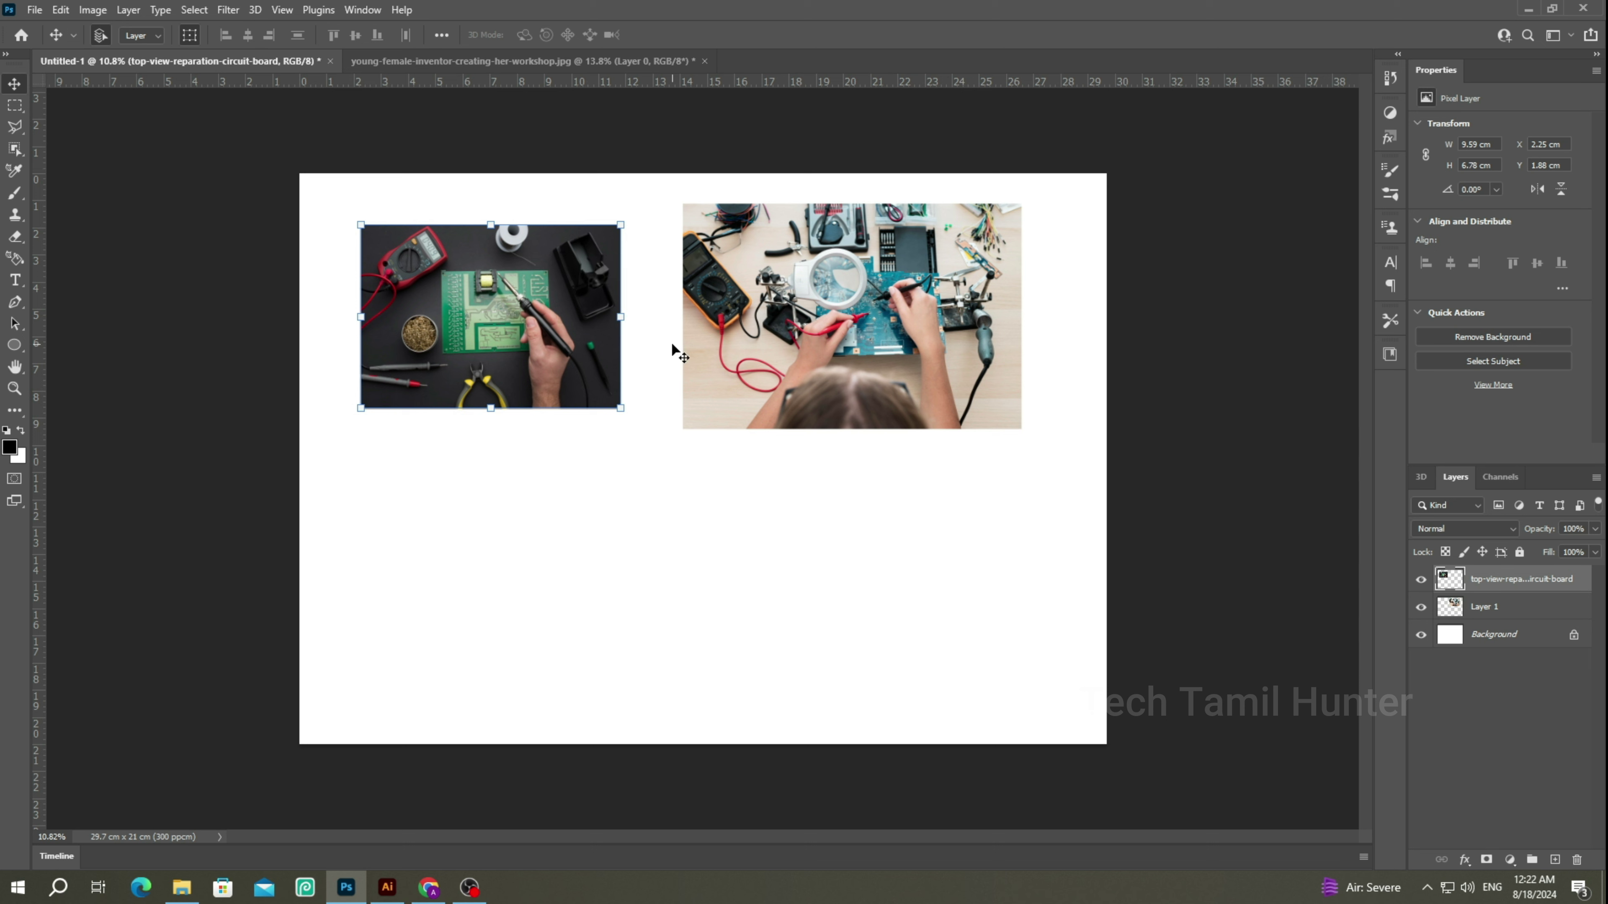
pyautogui.hotkey('ctrl', 'c')
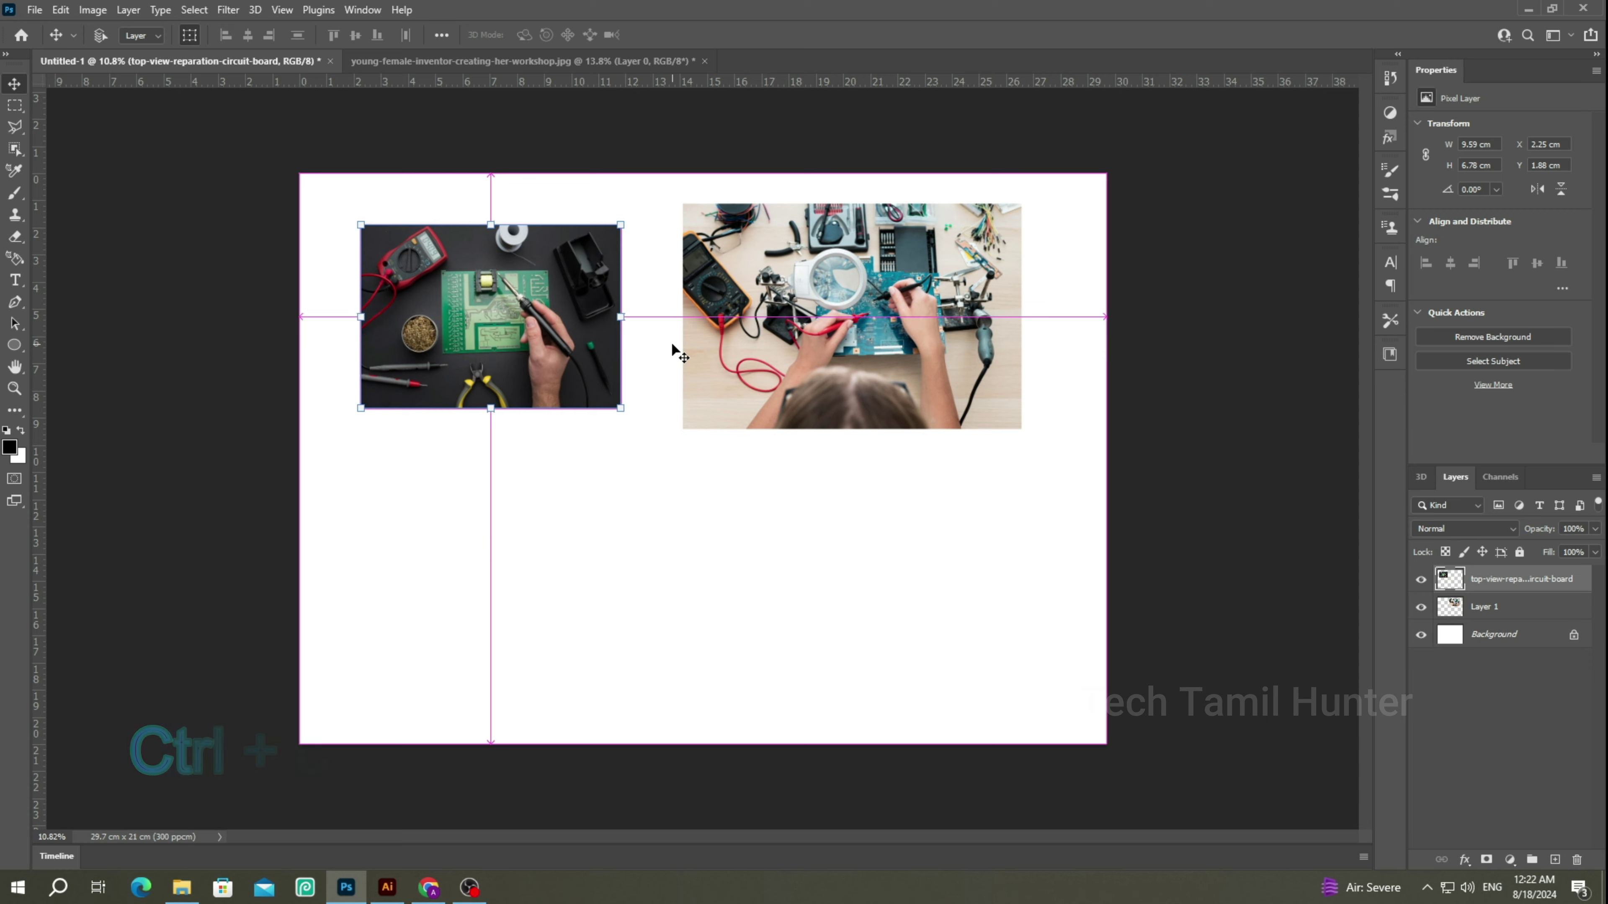
pyautogui.hotkey('ctrl', 'v')
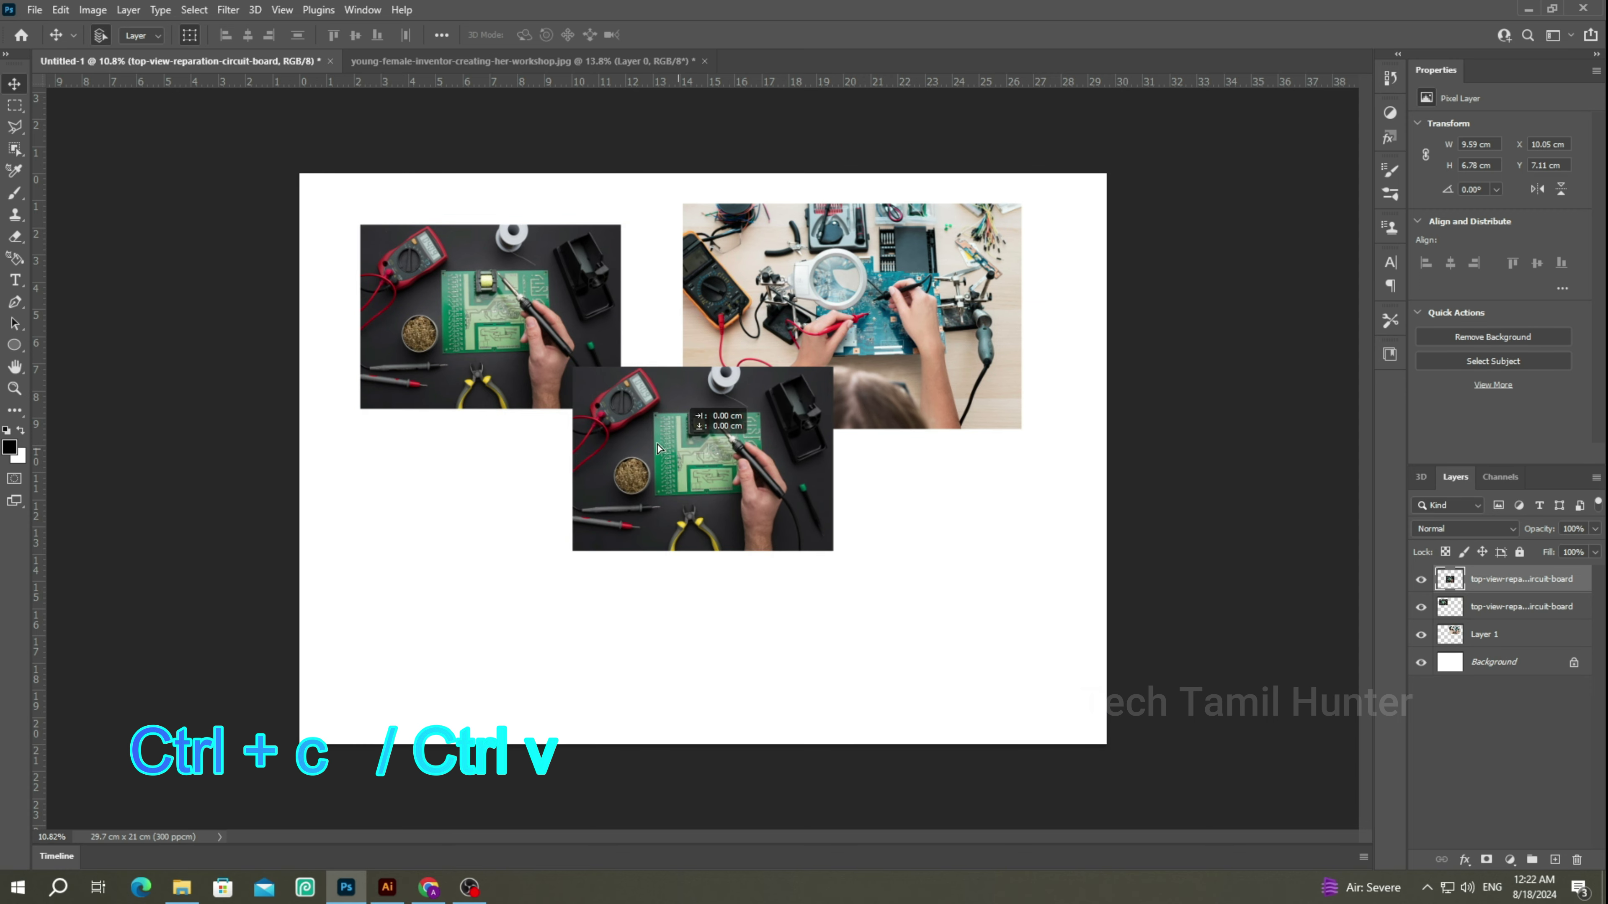
pyautogui.moveTo(774, 452); pyautogui.dragTo(610, 437)
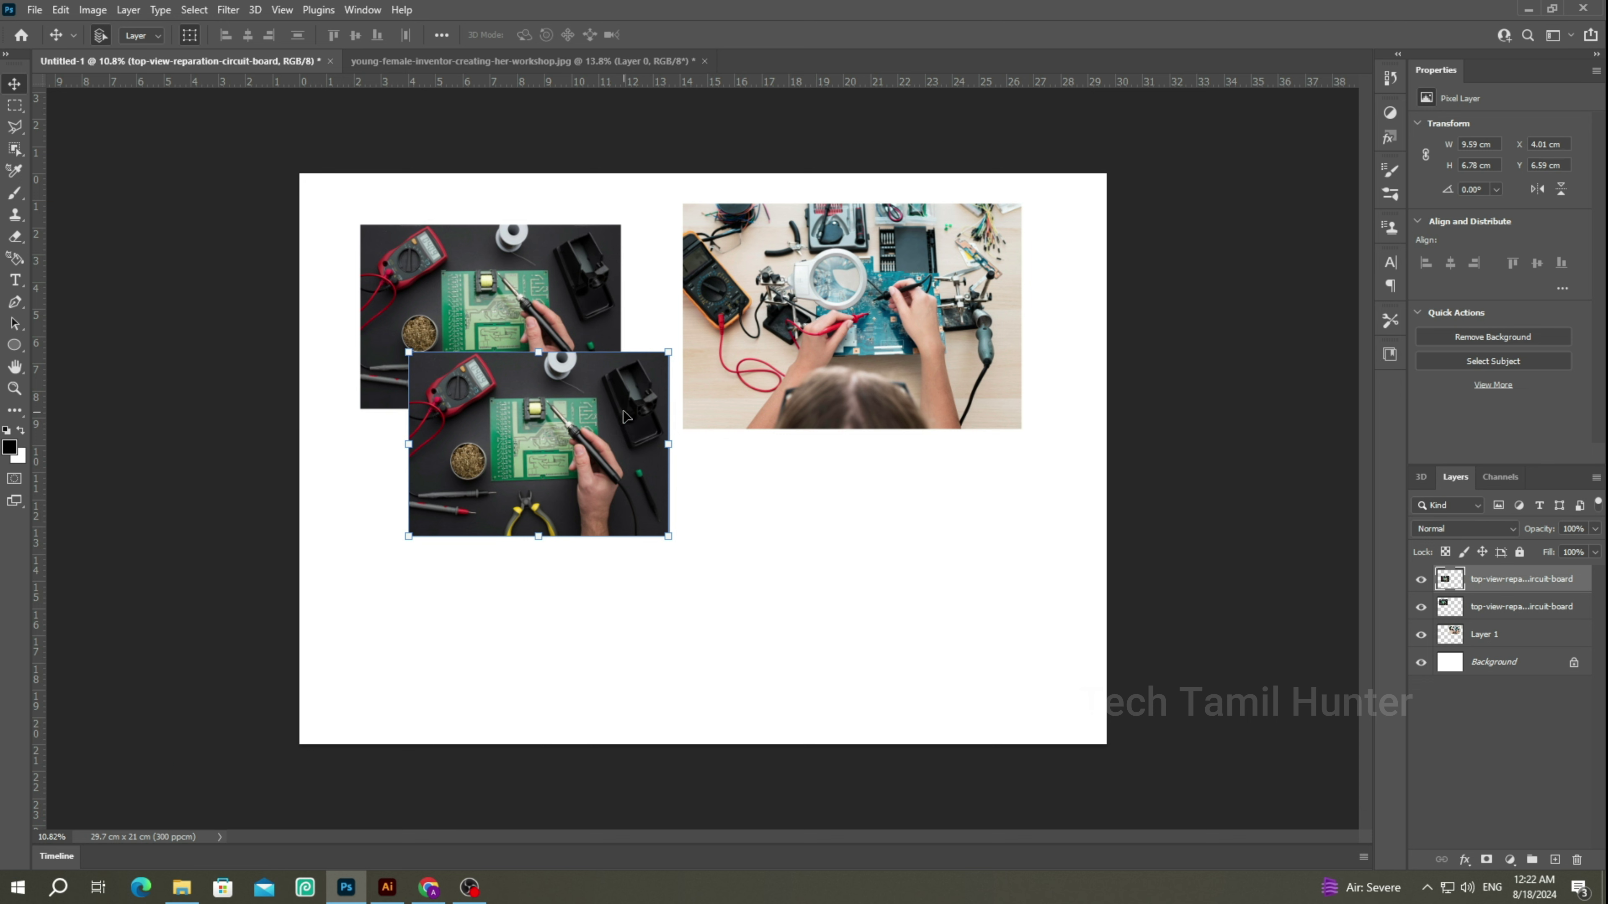
pyautogui.moveTo(610, 435)
pyautogui.mouseDown()
pyautogui.moveTo(595, 507)
pyautogui.moveTo(564, 464)
pyautogui.mouseUp()
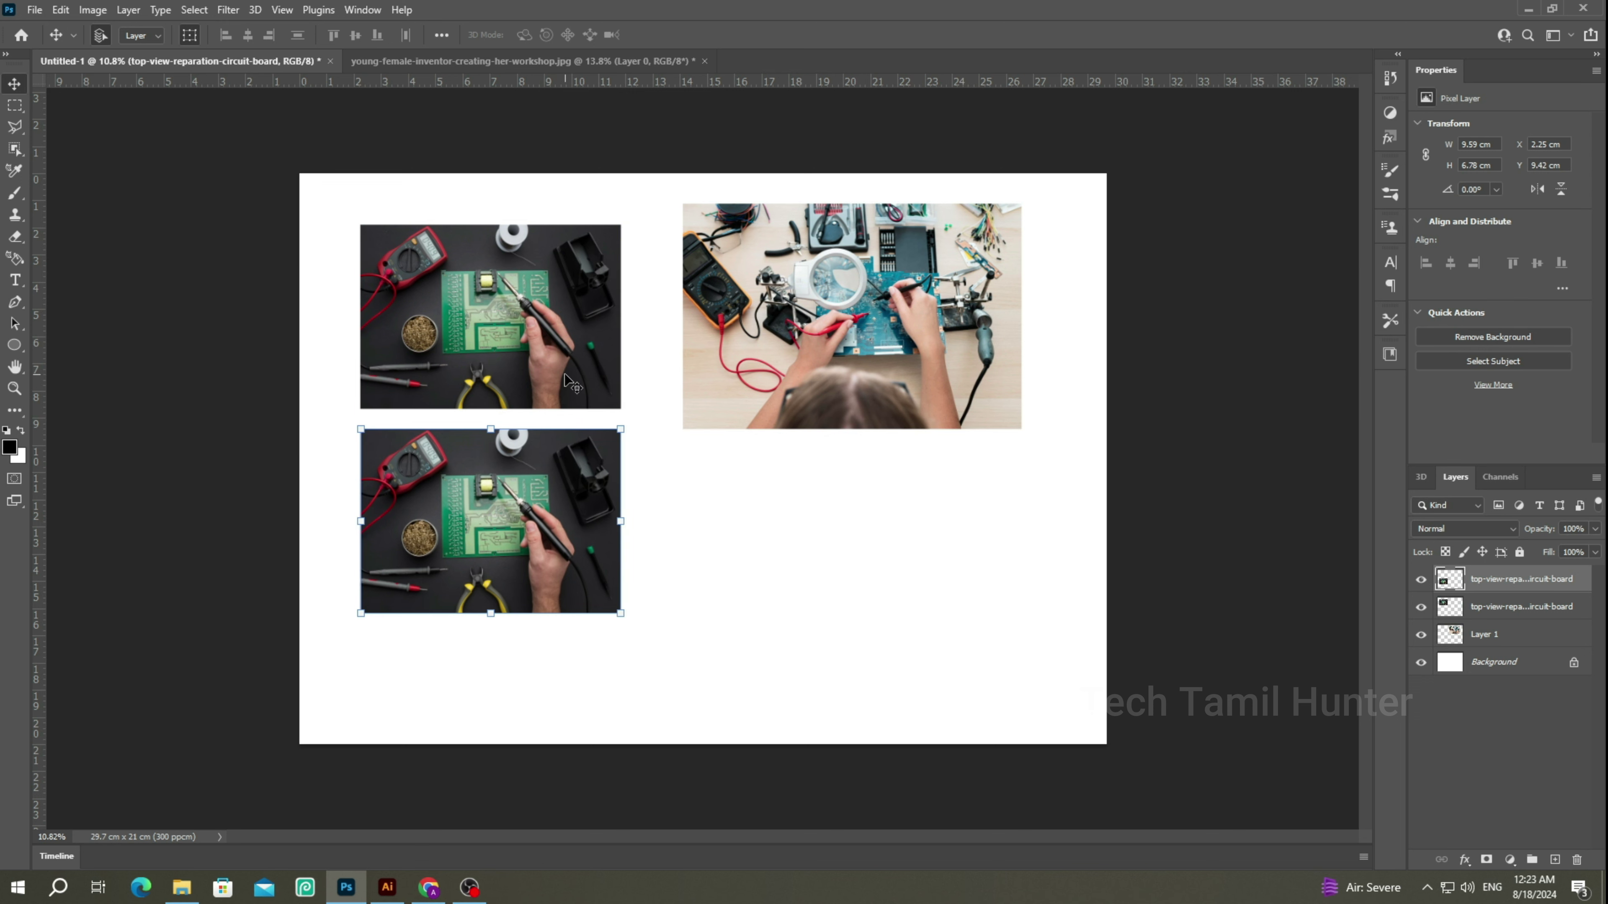
pyautogui.moveTo(565, 378)
pyautogui.mouseDown()
pyautogui.moveTo(745, 384)
pyautogui.moveTo(843, 308)
pyautogui.mouseUp()
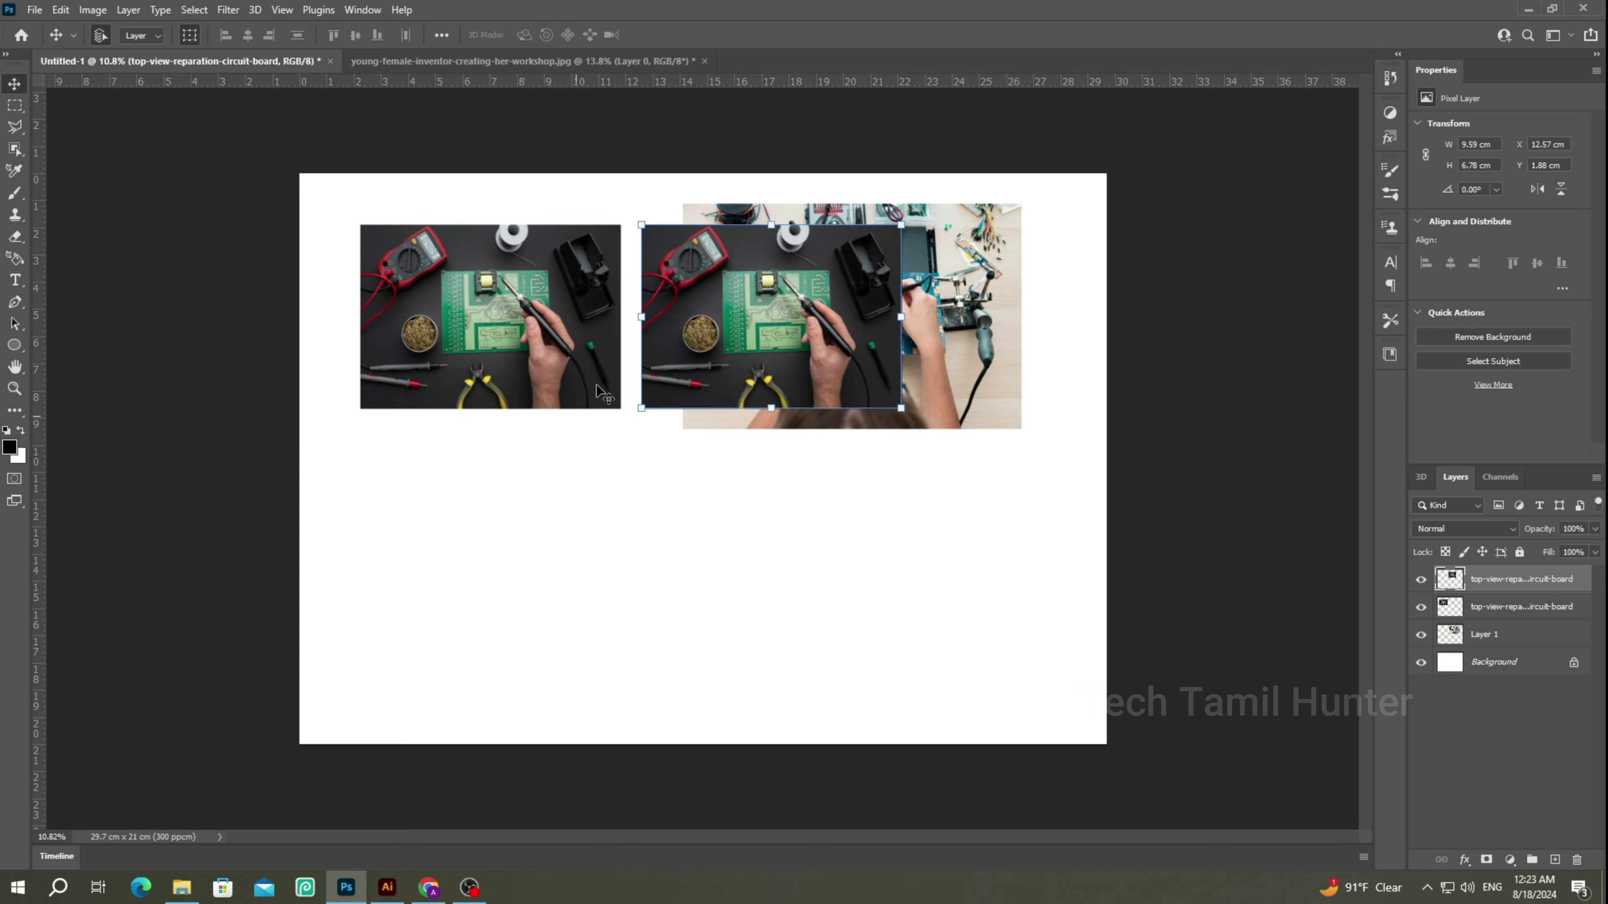
pyautogui.moveTo(672, 371)
pyautogui.mouseDown()
pyautogui.moveTo(661, 537)
pyautogui.moveTo(437, 404)
pyautogui.mouseUp()
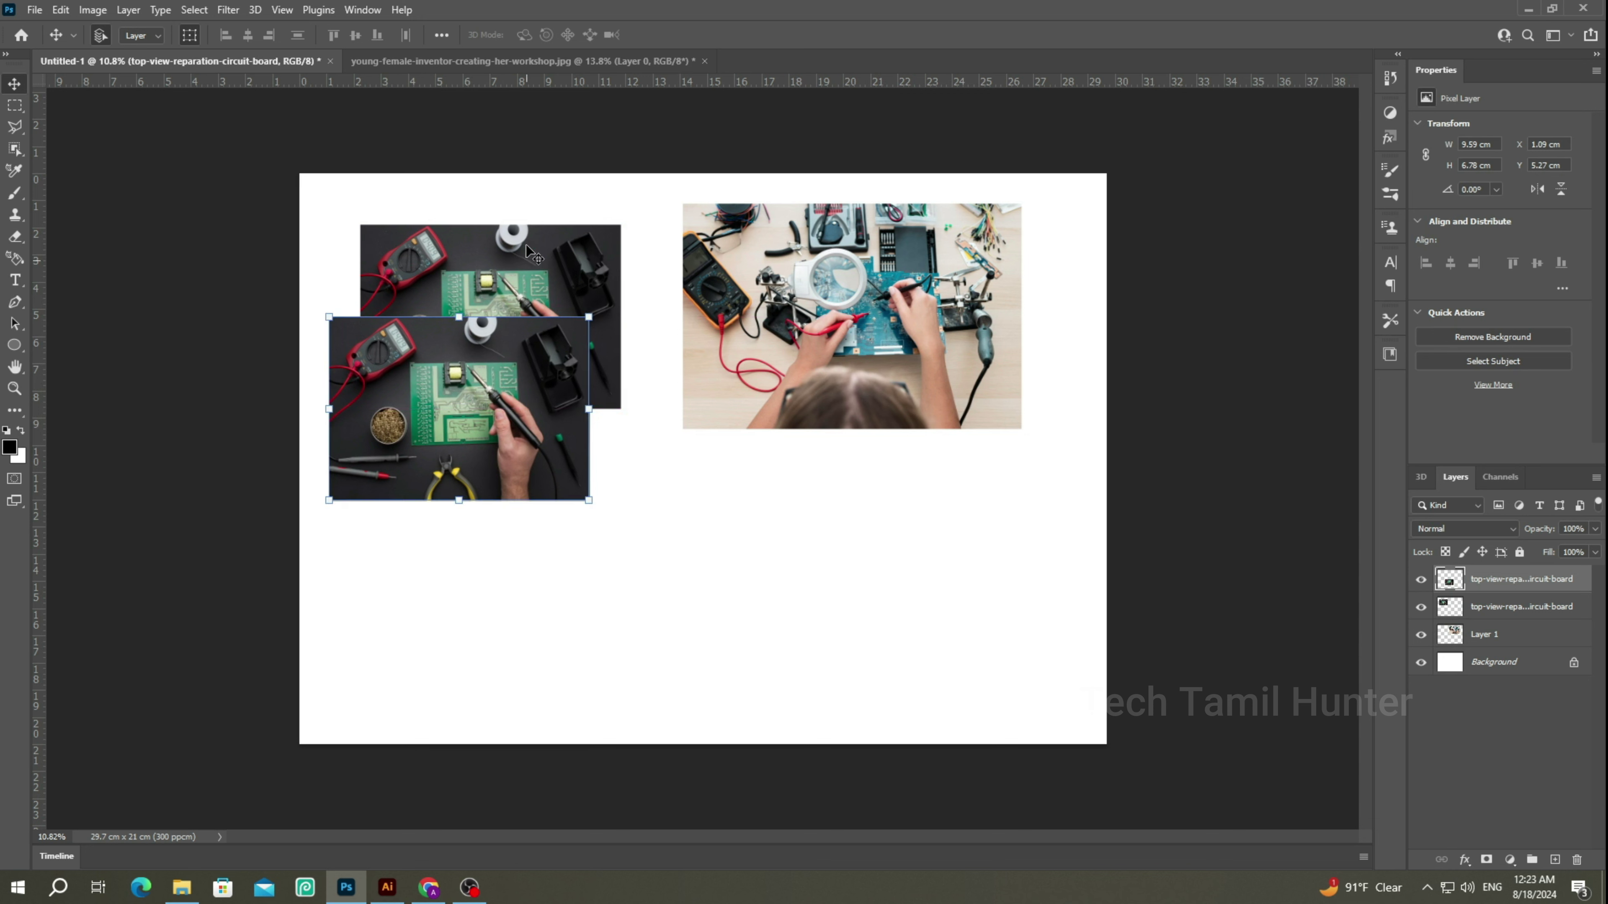
pyautogui.click(756, 308)
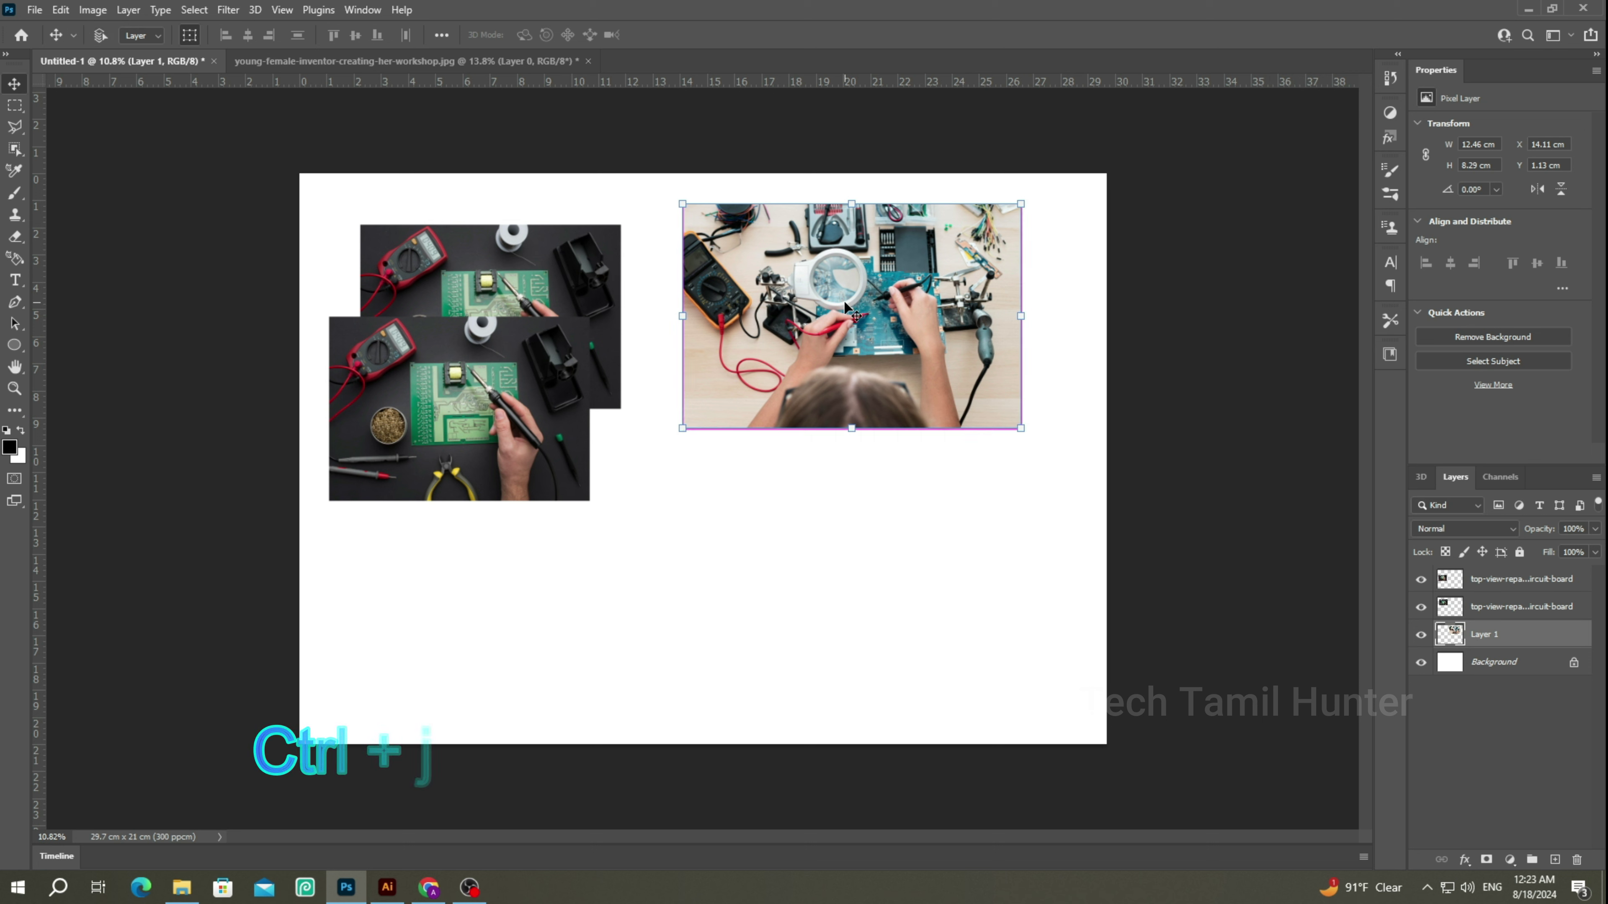
# Duplicate the workshop photo several times and scatter the copies lower left, lower right and top right.
pyautogui.hotkey('ctrl', 'j')
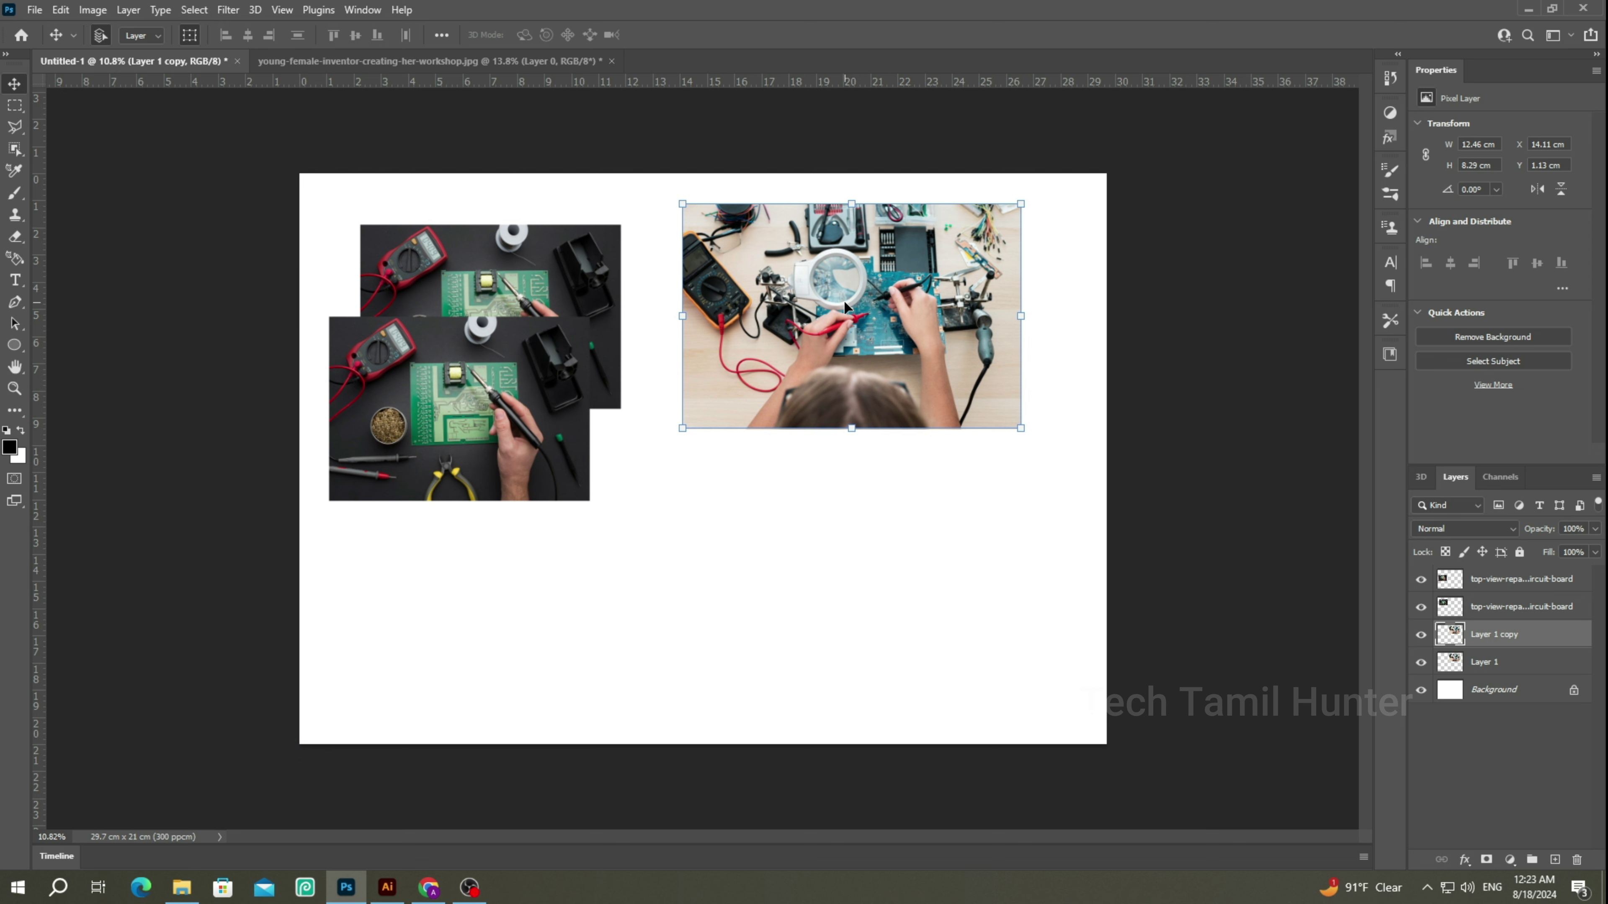
pyautogui.moveTo(868, 298); pyautogui.dragTo(877, 366)
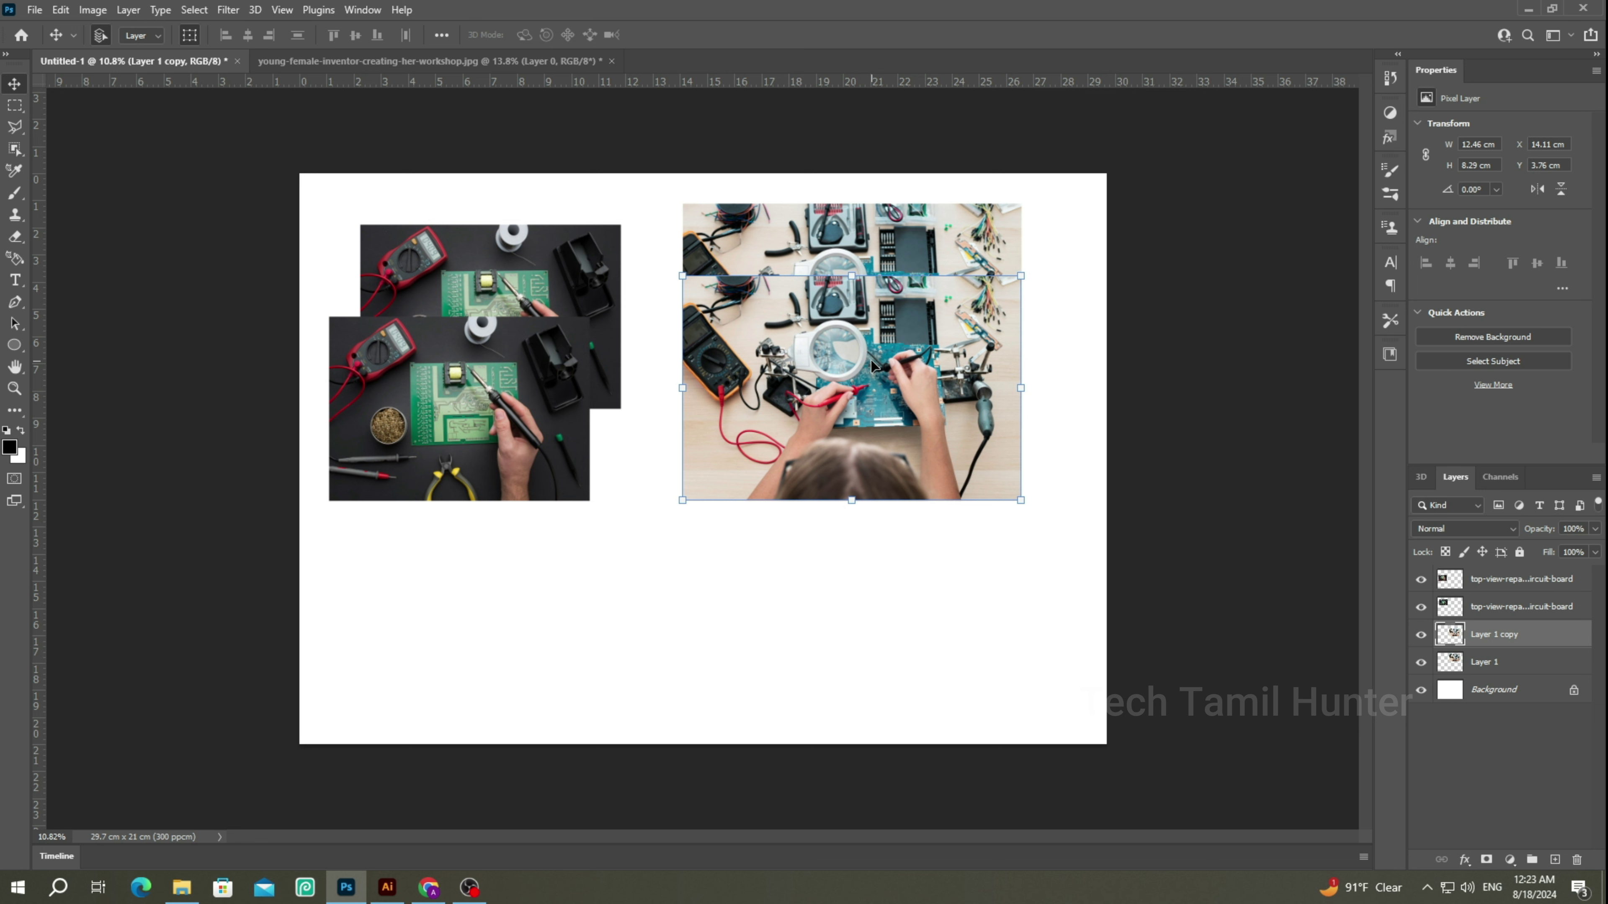
pyautogui.hotkey('ctrl', 'j')
pyautogui.hotkey('ctrl', 'j')
pyautogui.hotkey('ctrl', 'j')
pyautogui.hotkey('ctrl', 'j')
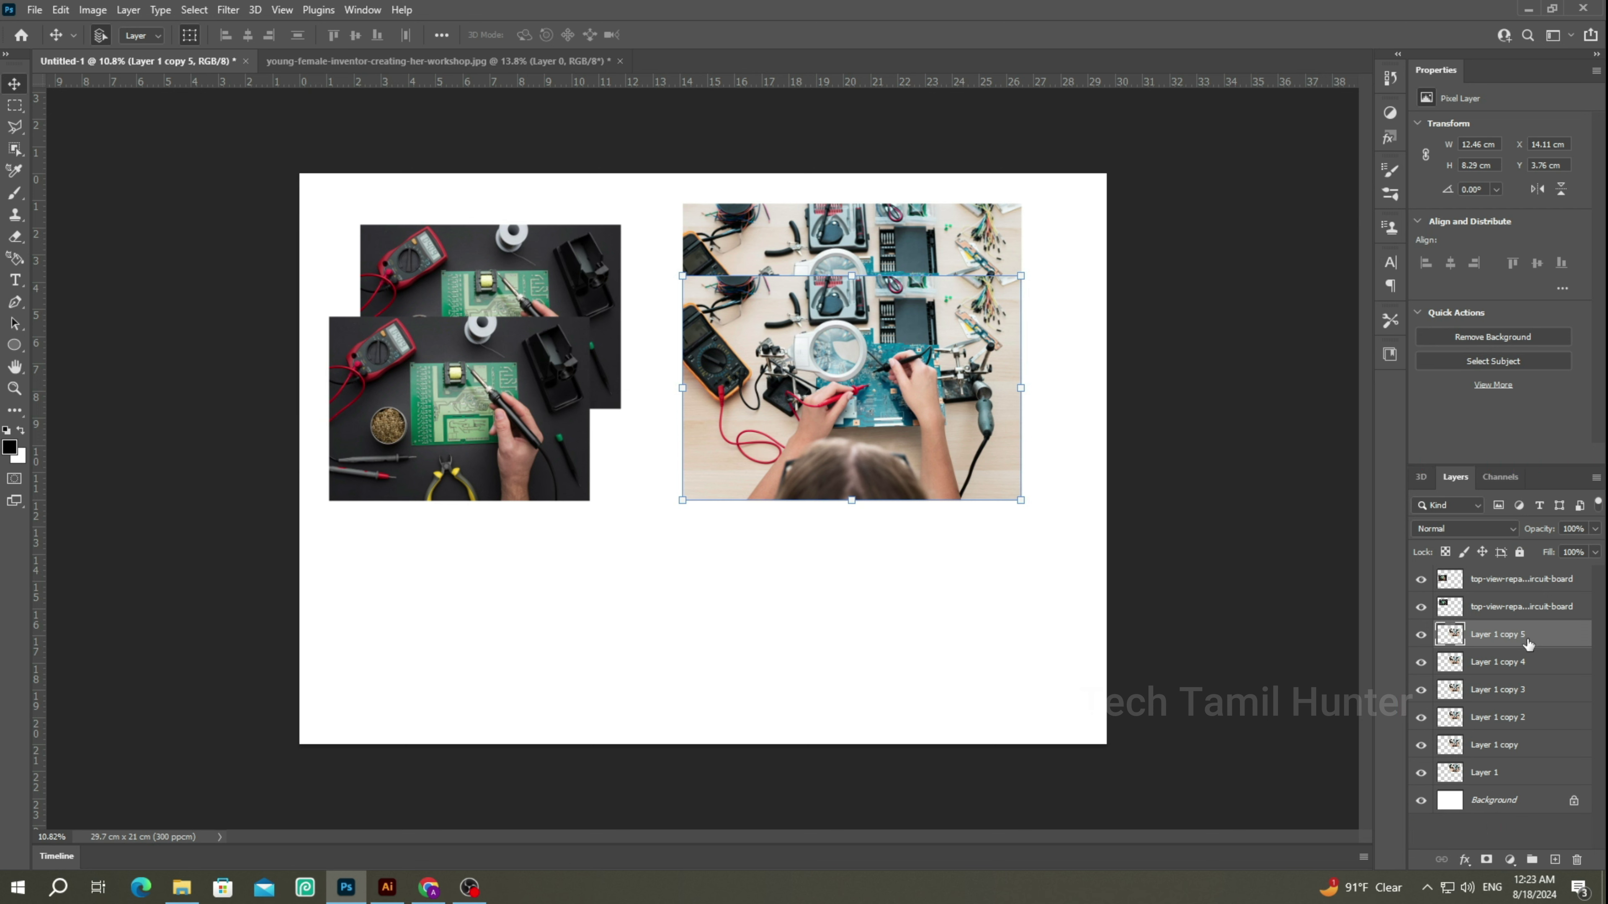
pyautogui.moveTo(919, 455); pyautogui.dragTo(665, 566)
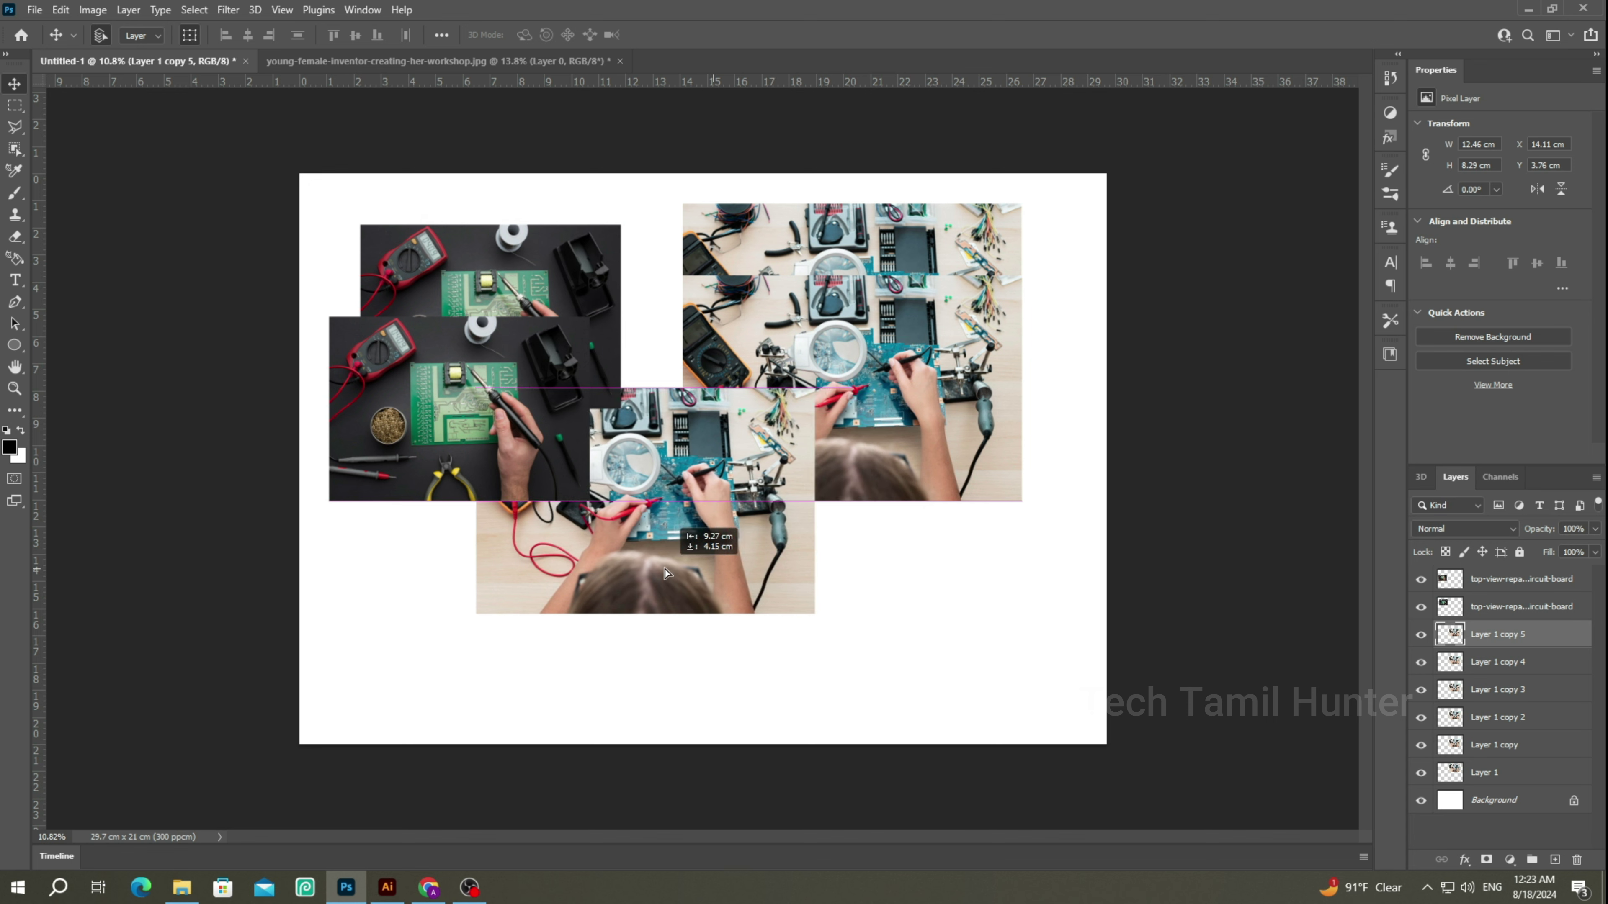
pyautogui.moveTo(874, 488)
pyautogui.mouseDown()
pyautogui.moveTo(957, 550)
pyautogui.moveTo(1051, 675)
pyautogui.mouseUp()
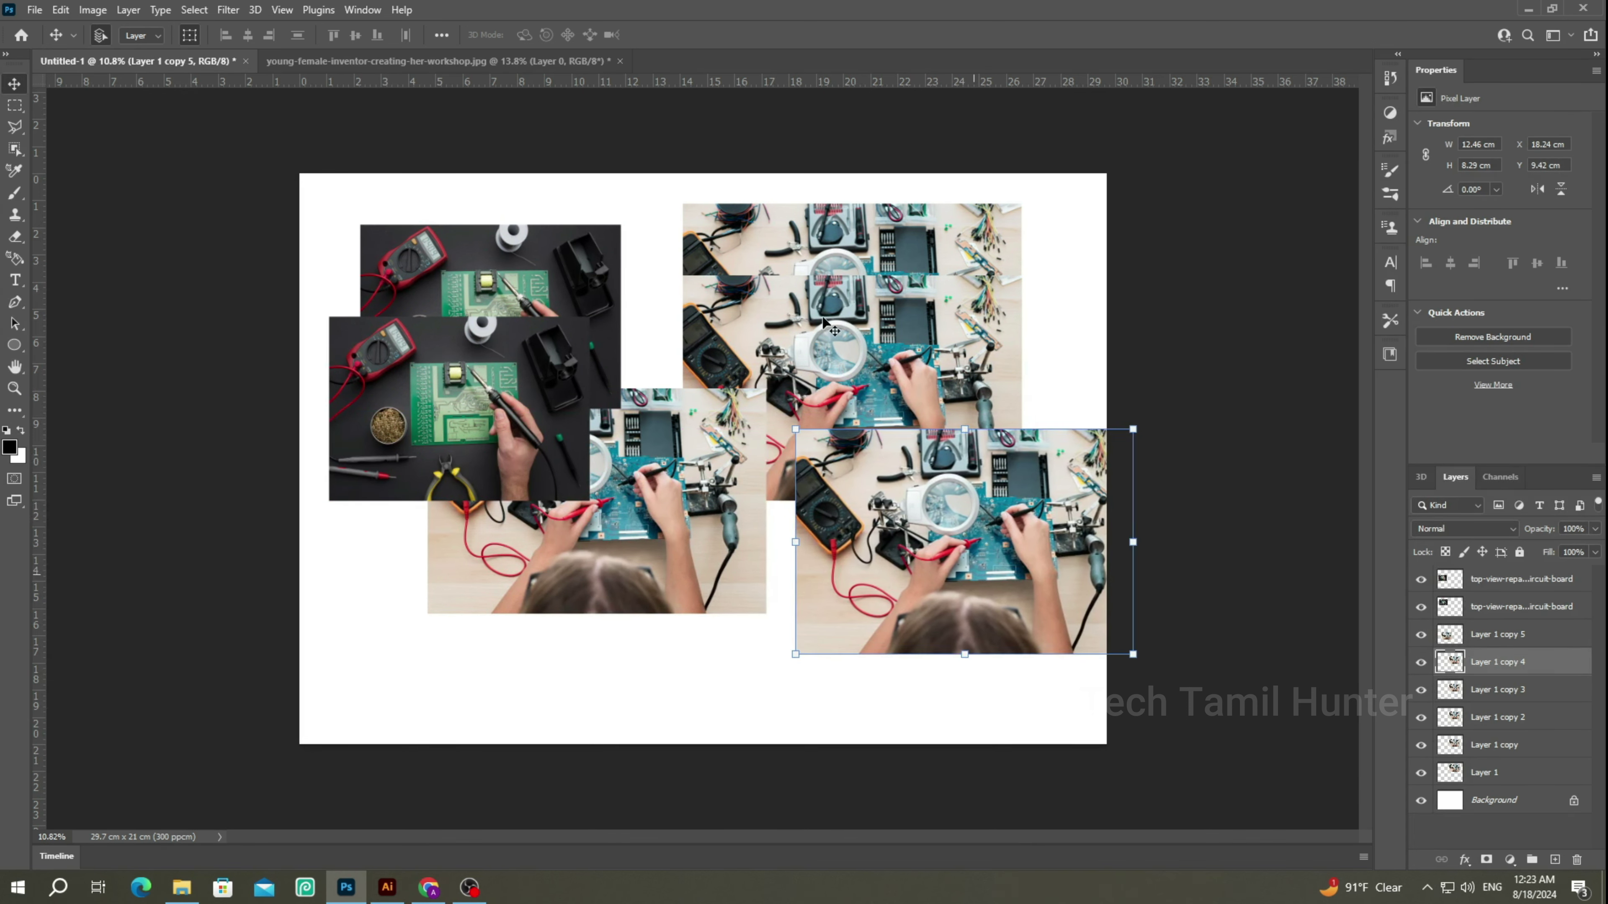
pyautogui.moveTo(885, 386)
pyautogui.mouseDown()
pyautogui.moveTo(778, 532)
pyautogui.moveTo(741, 523)
pyautogui.moveTo(811, 423)
pyautogui.moveTo(1081, 225)
pyautogui.mouseUp()
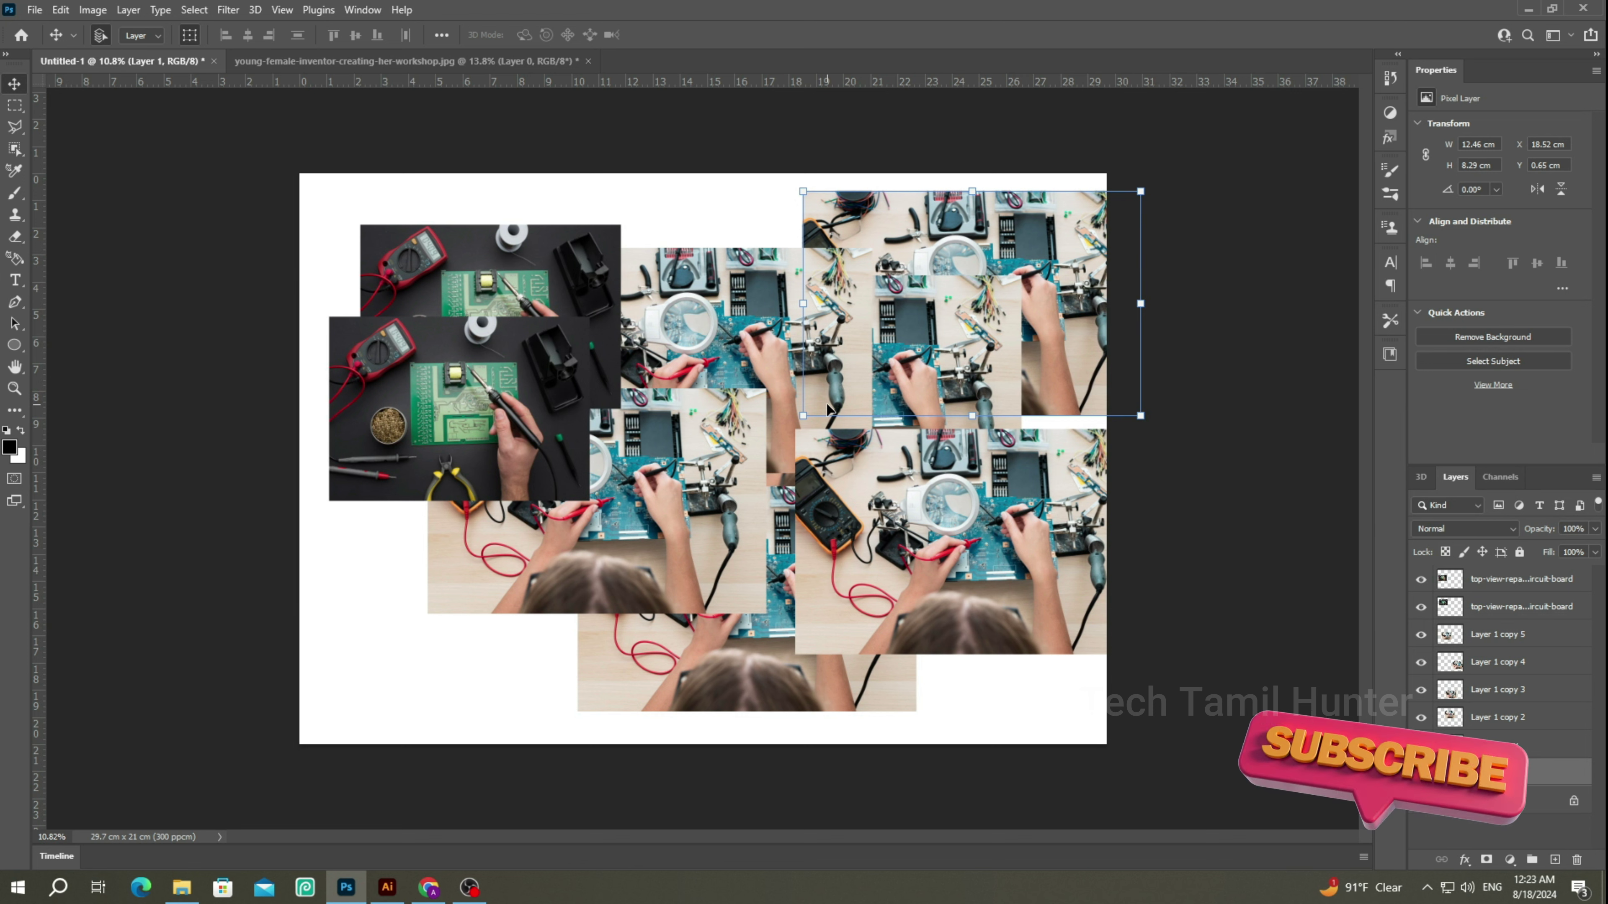
# Delete the extra workshop-photo copies, starting with the lower-right one.
pyautogui.click(677, 218)
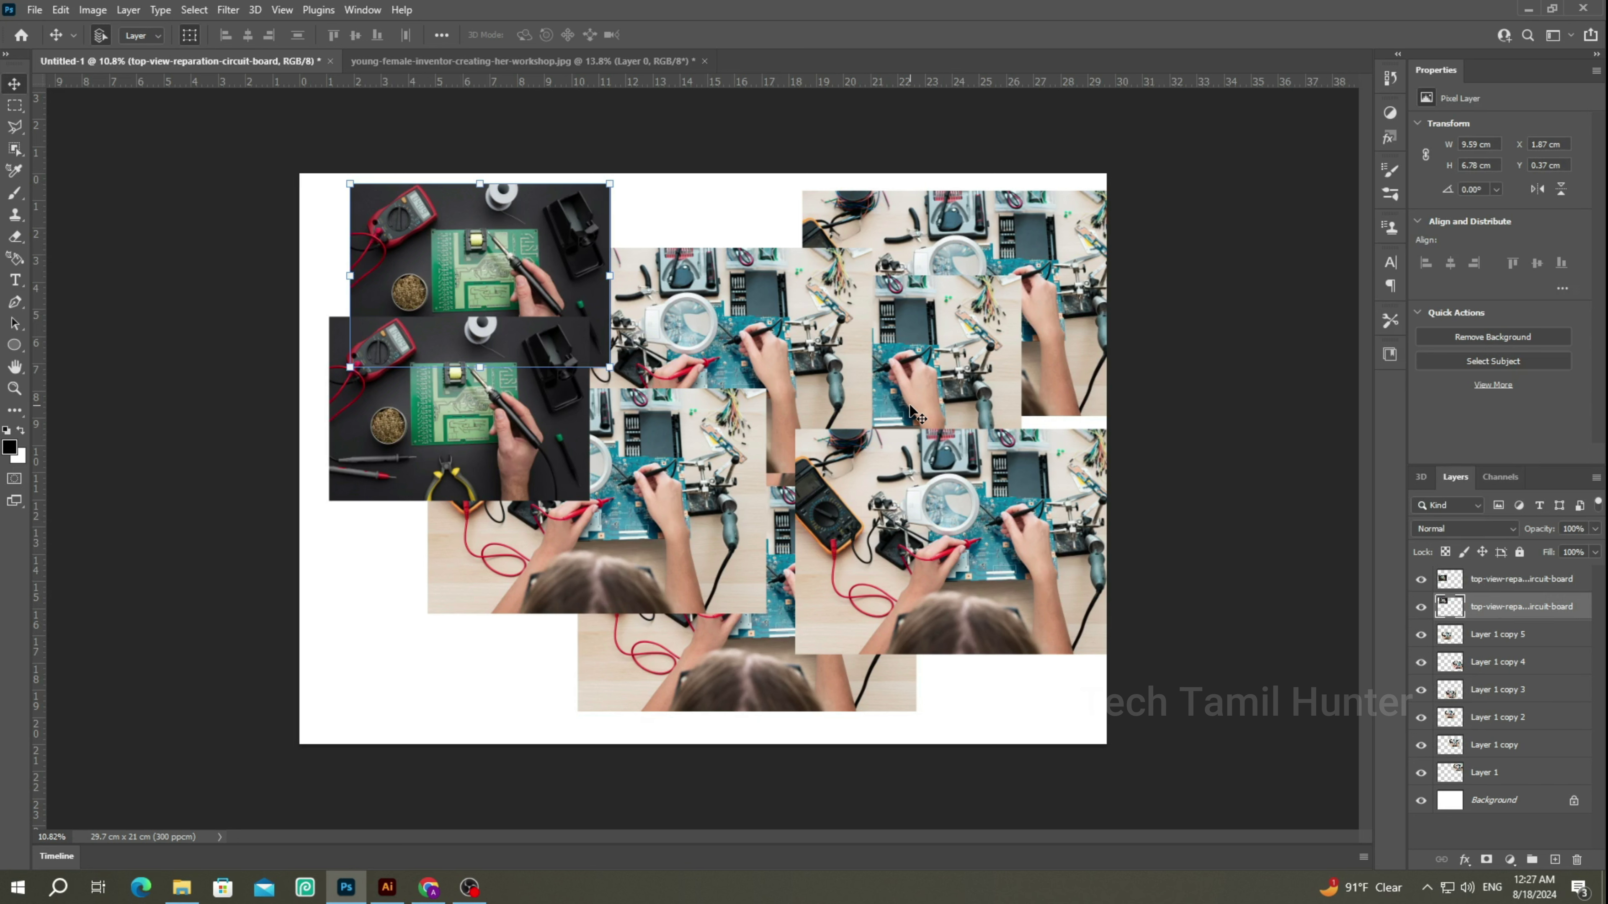
pyautogui.click(1025, 526)
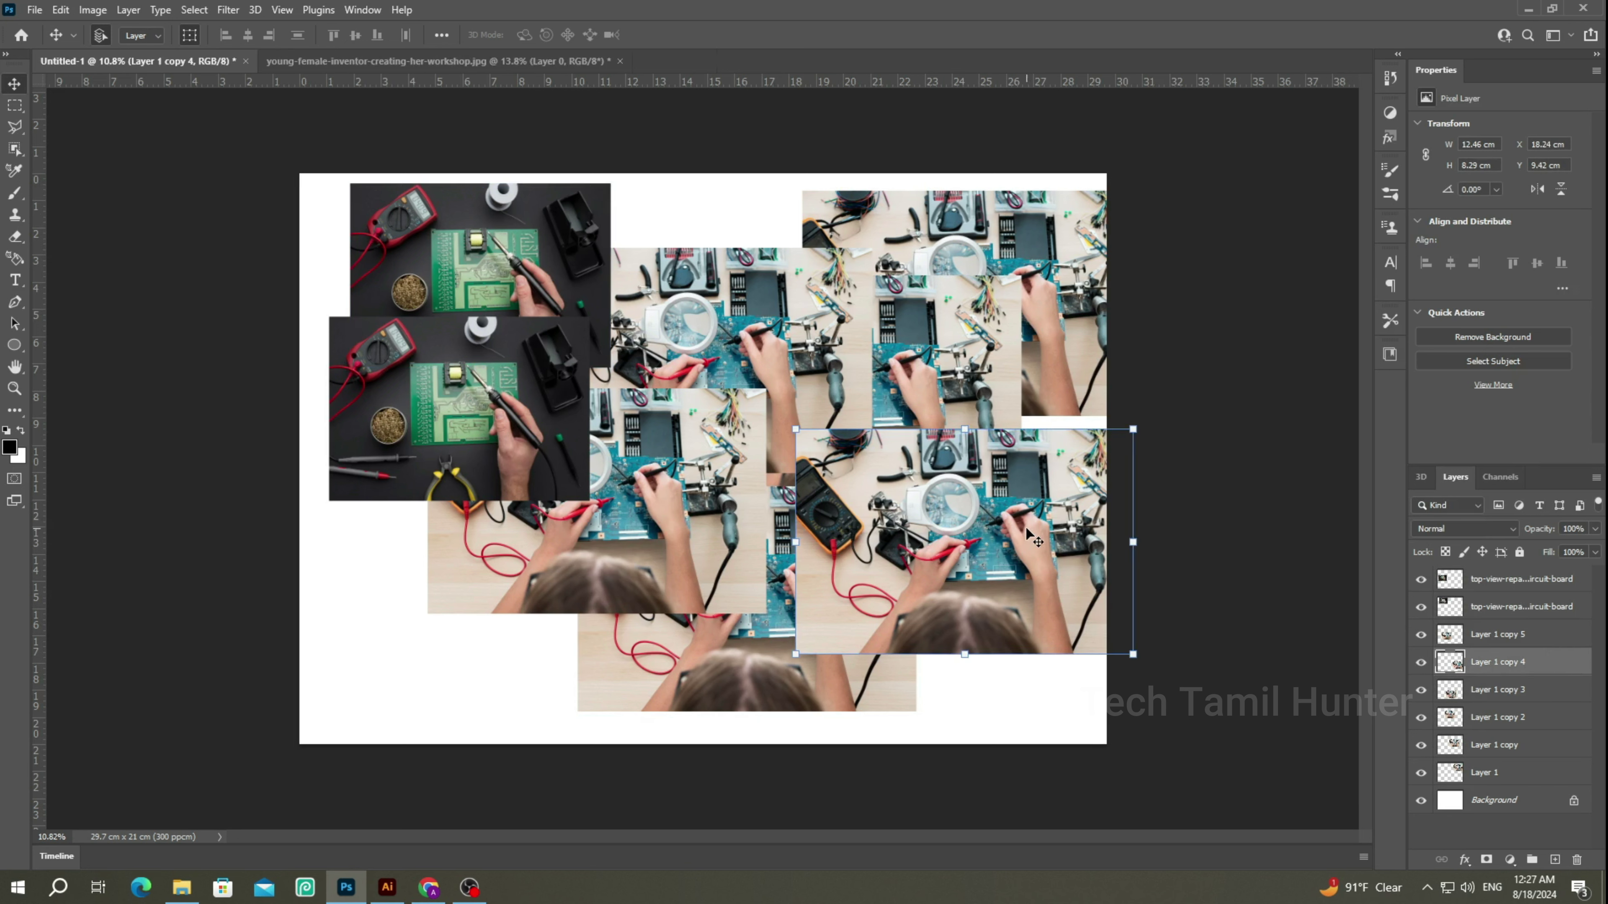
pyautogui.press('Delete')
pyautogui.press('Delete')
pyautogui.press('Delete')
pyautogui.press('Delete')
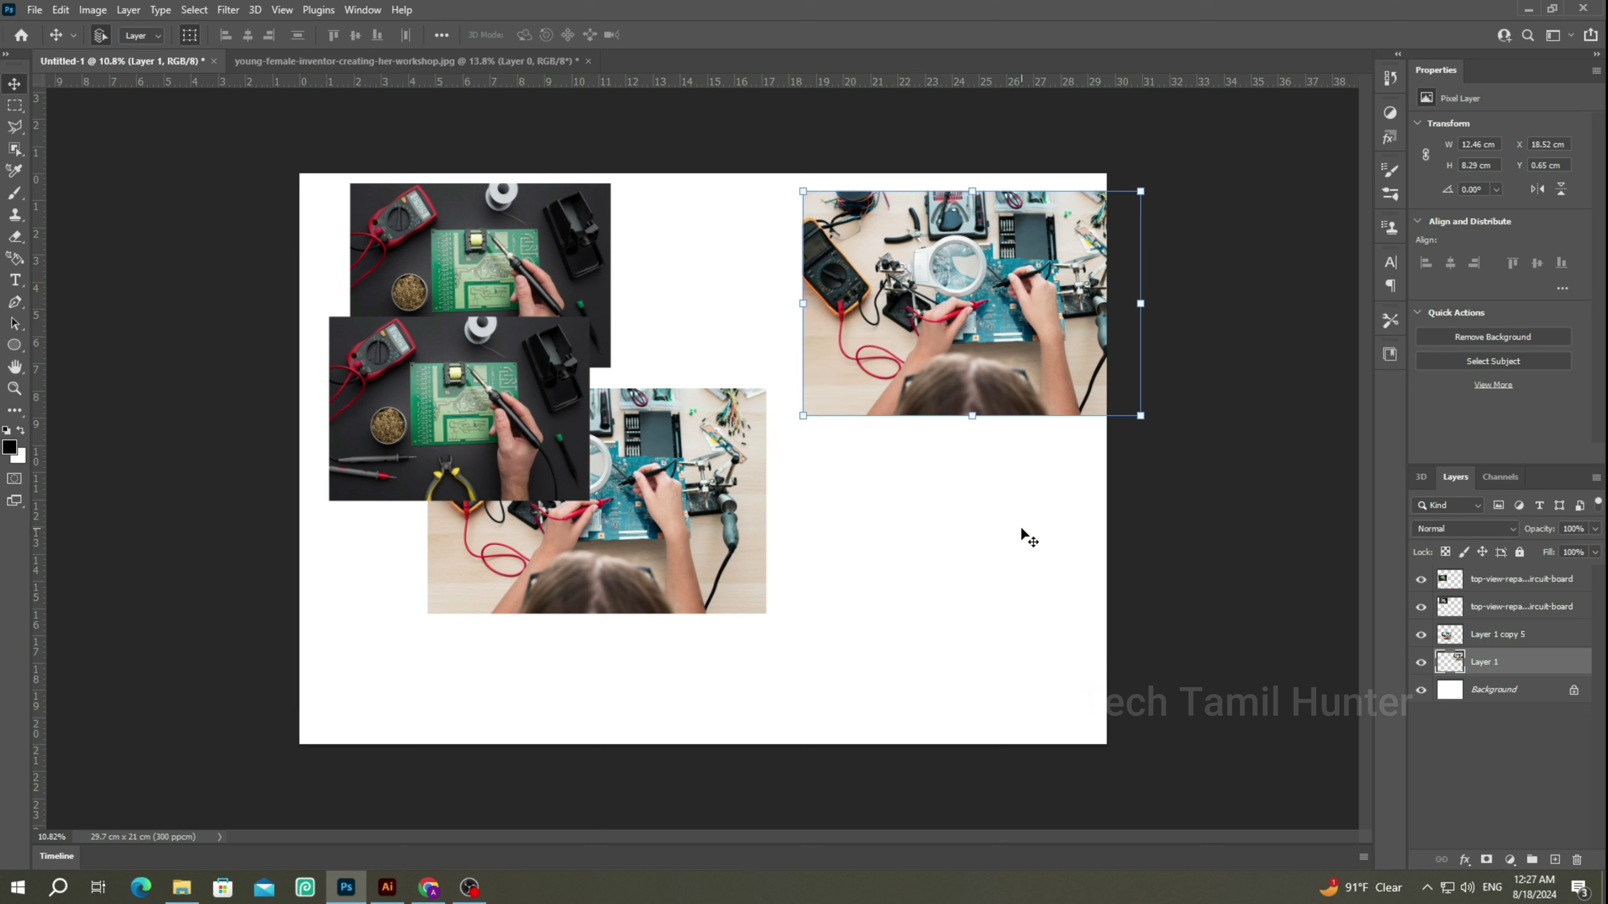
pyautogui.press('Delete')
# Move the remaining workshop copy to the top middle and delete the overlapping circuit-board copy.
pyautogui.moveTo(765, 525); pyautogui.dragTo(982, 321)
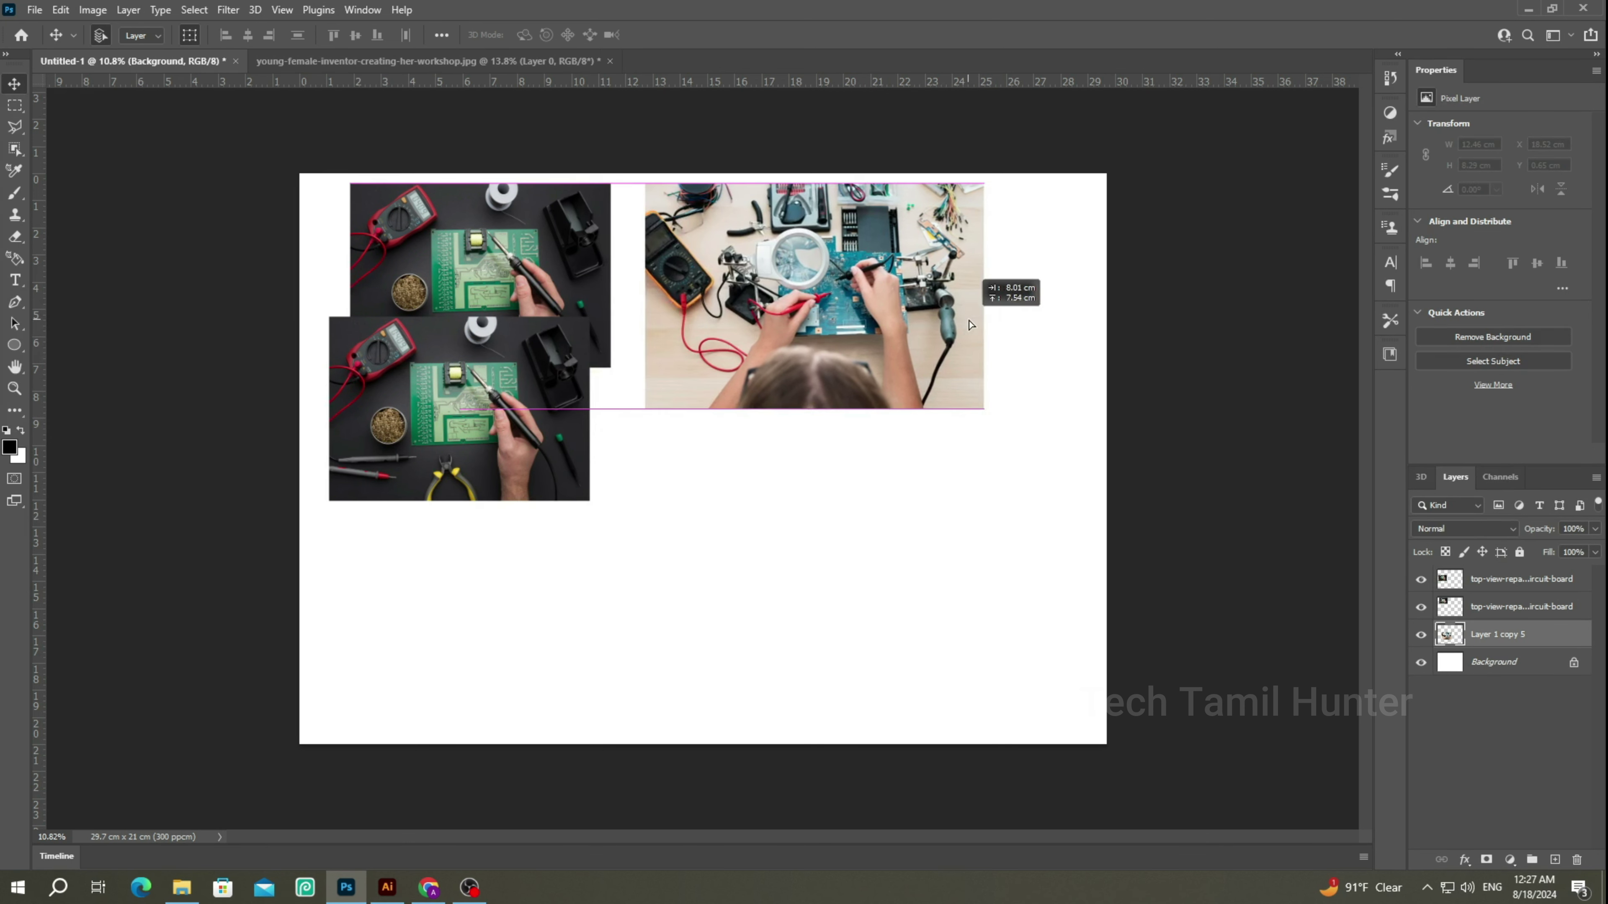
pyautogui.click(552, 450)
pyautogui.press('Delete')
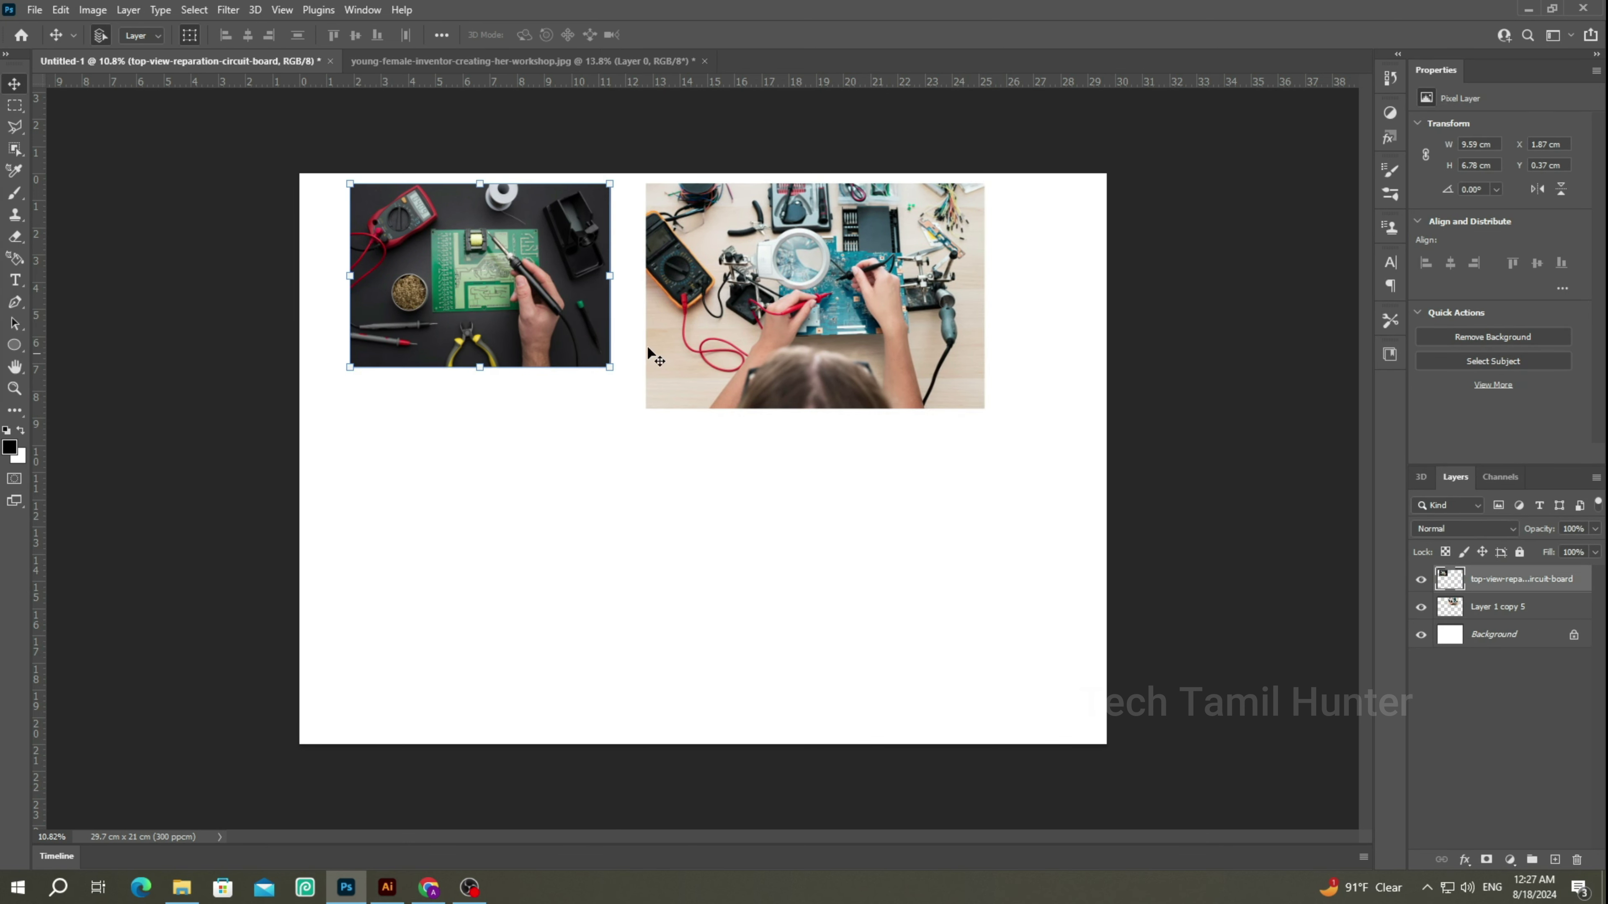
pyautogui.click(796, 471)
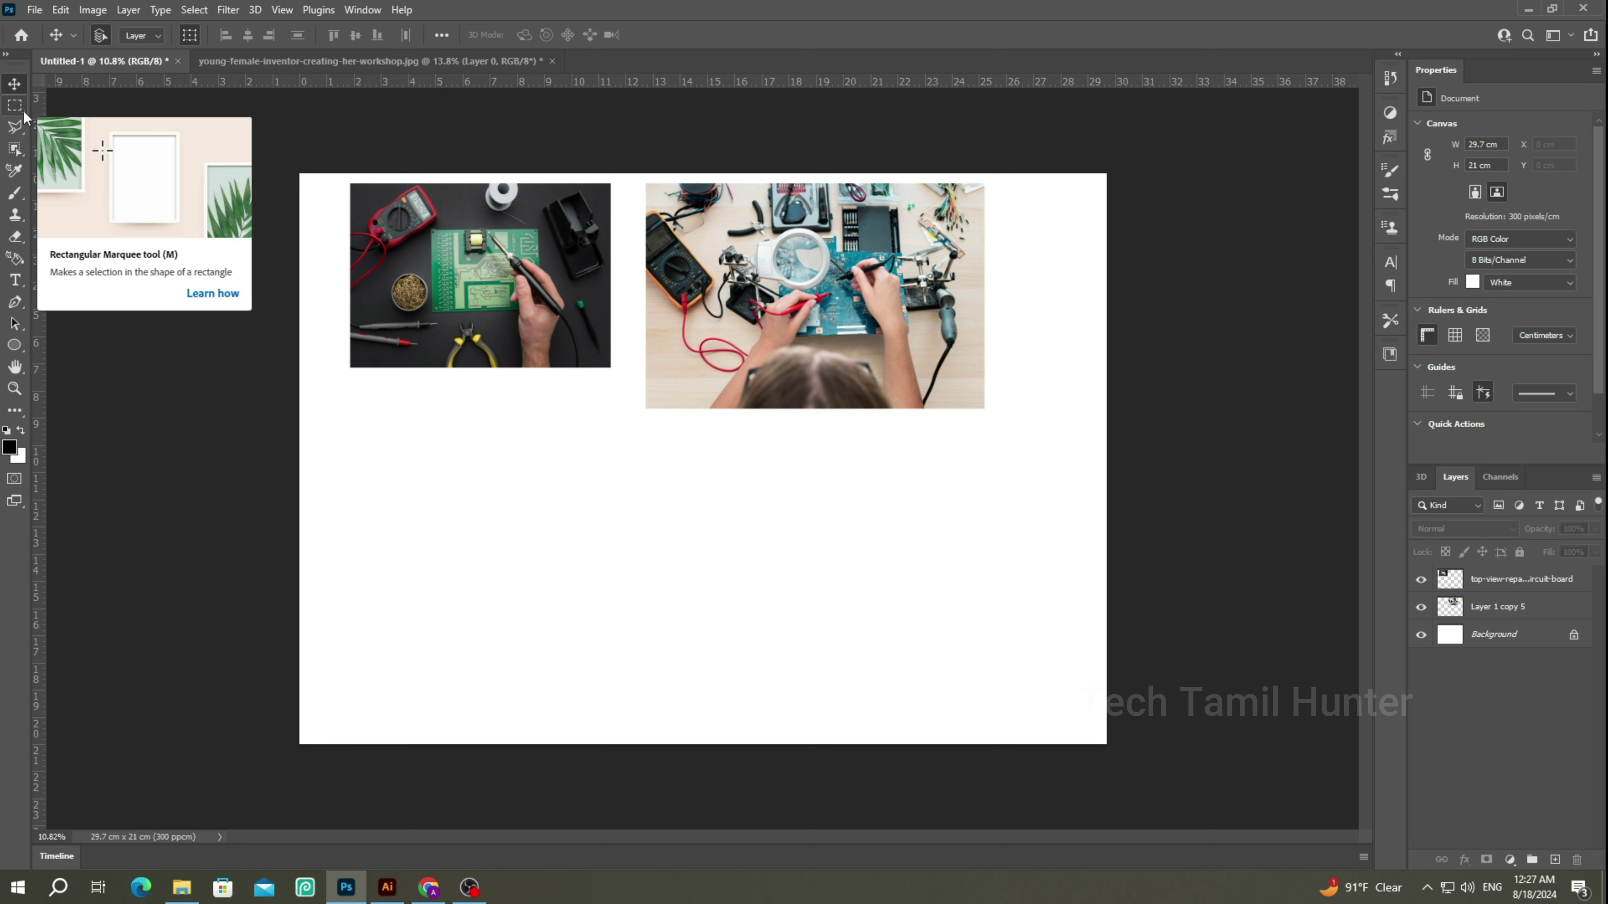
# Draw a rectangular selection, about 4.17 × 3.08 cm, around the green circuit board in the left photo.
pyautogui.click(24, 112)
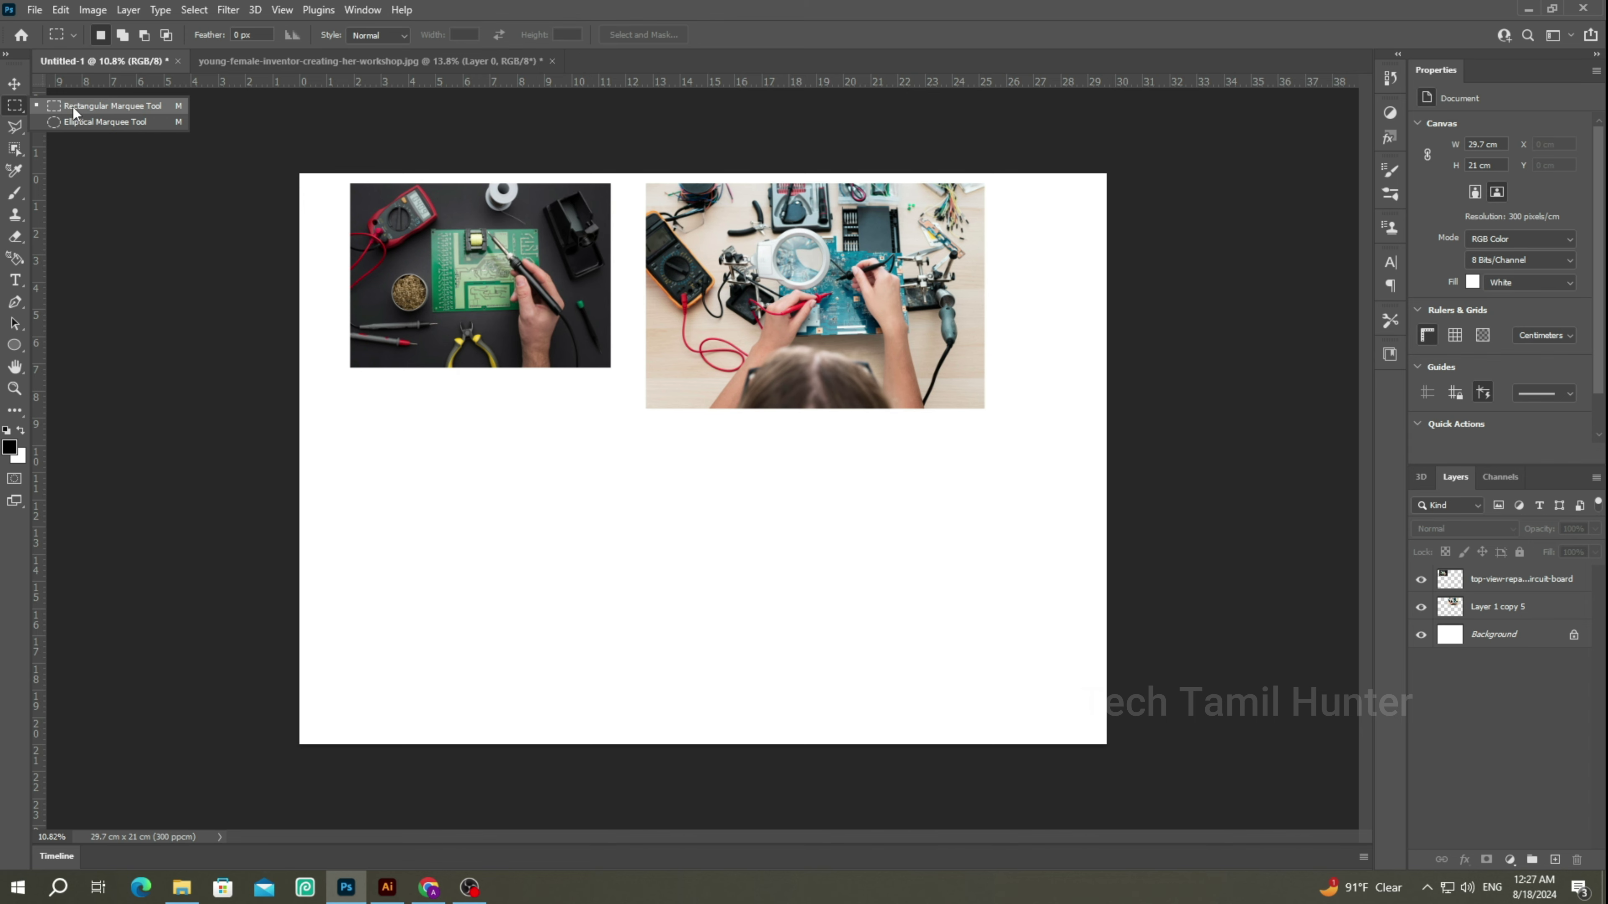
pyautogui.click(73, 107)
pyautogui.scroll(2, 479, 298)
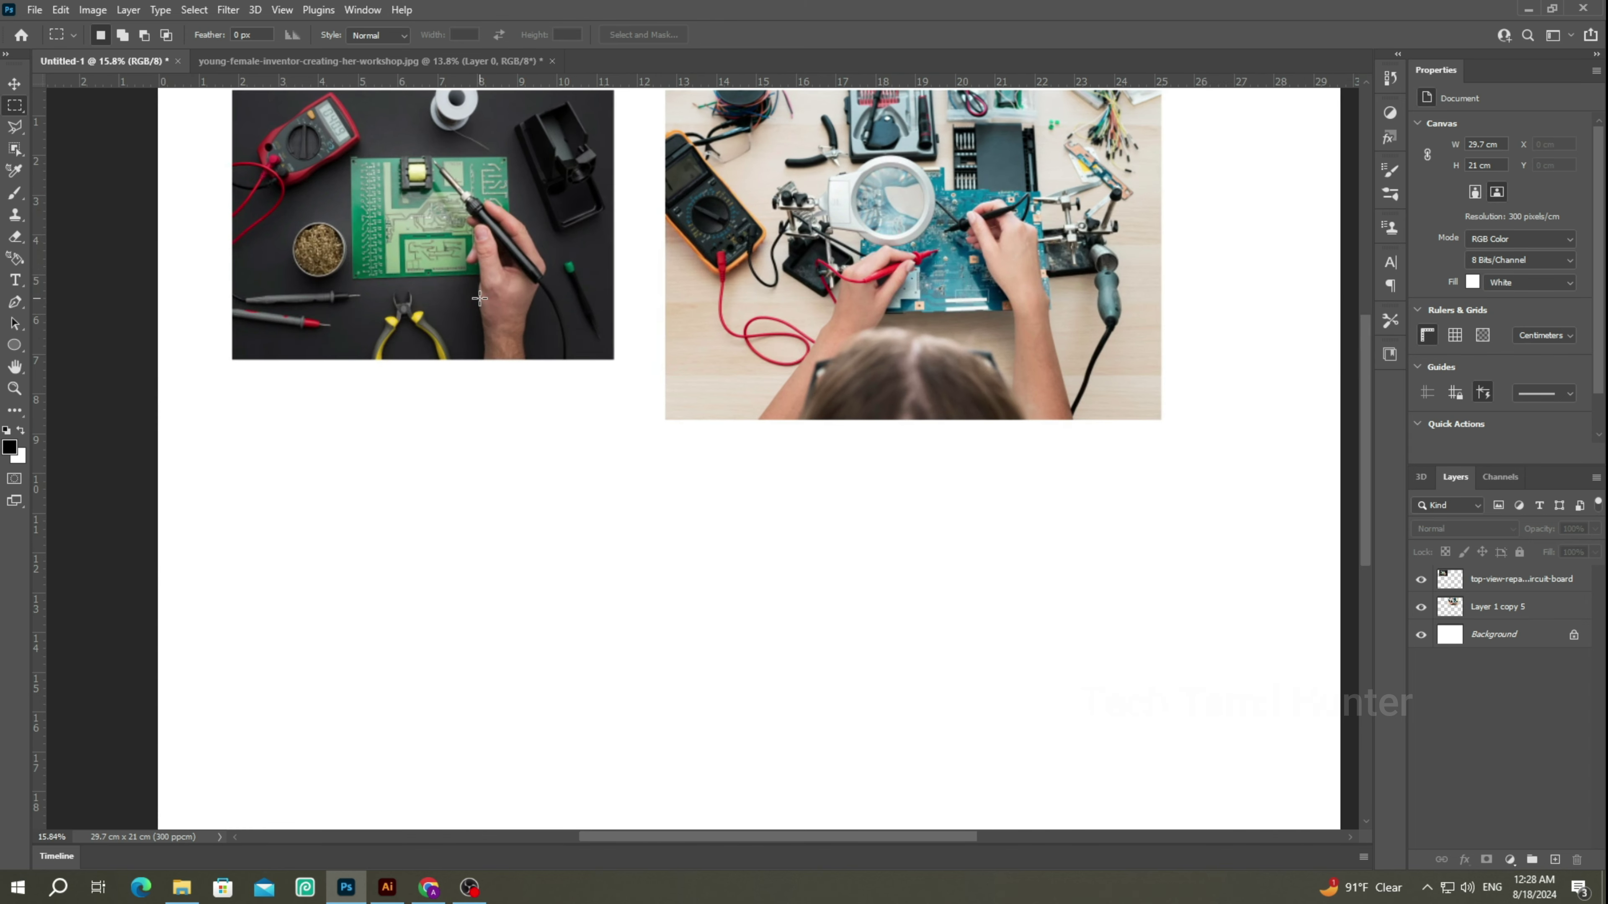
pyautogui.scroll(1, 479, 297)
pyautogui.moveTo(518, 337); pyautogui.dragTo(559, 412)
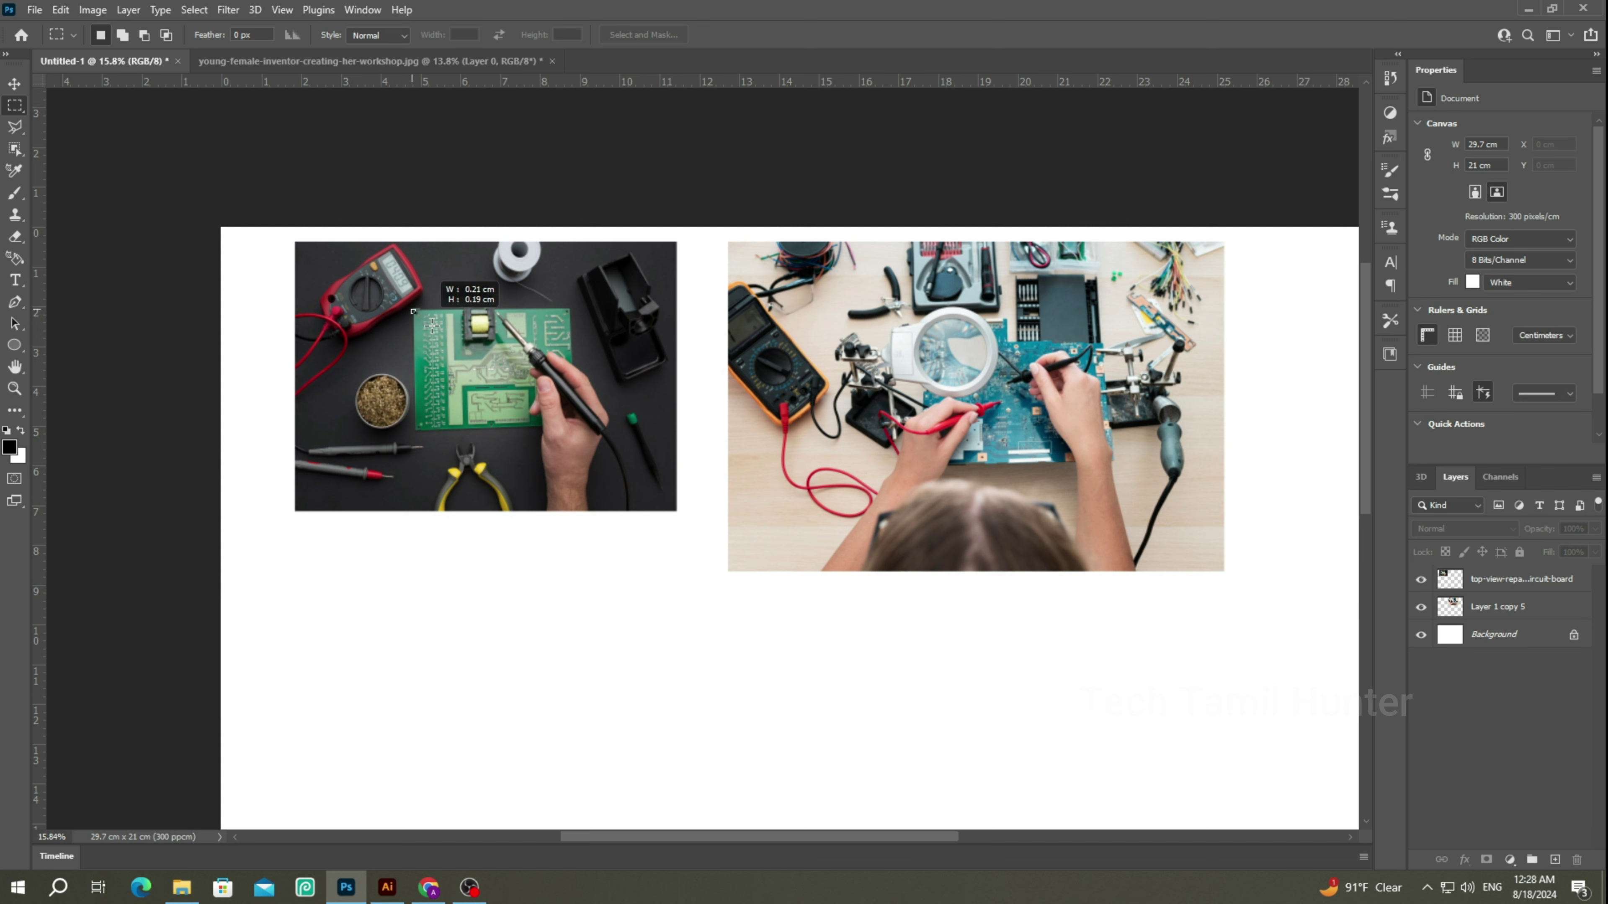
pyautogui.moveTo(433, 326); pyautogui.dragTo(575, 425)
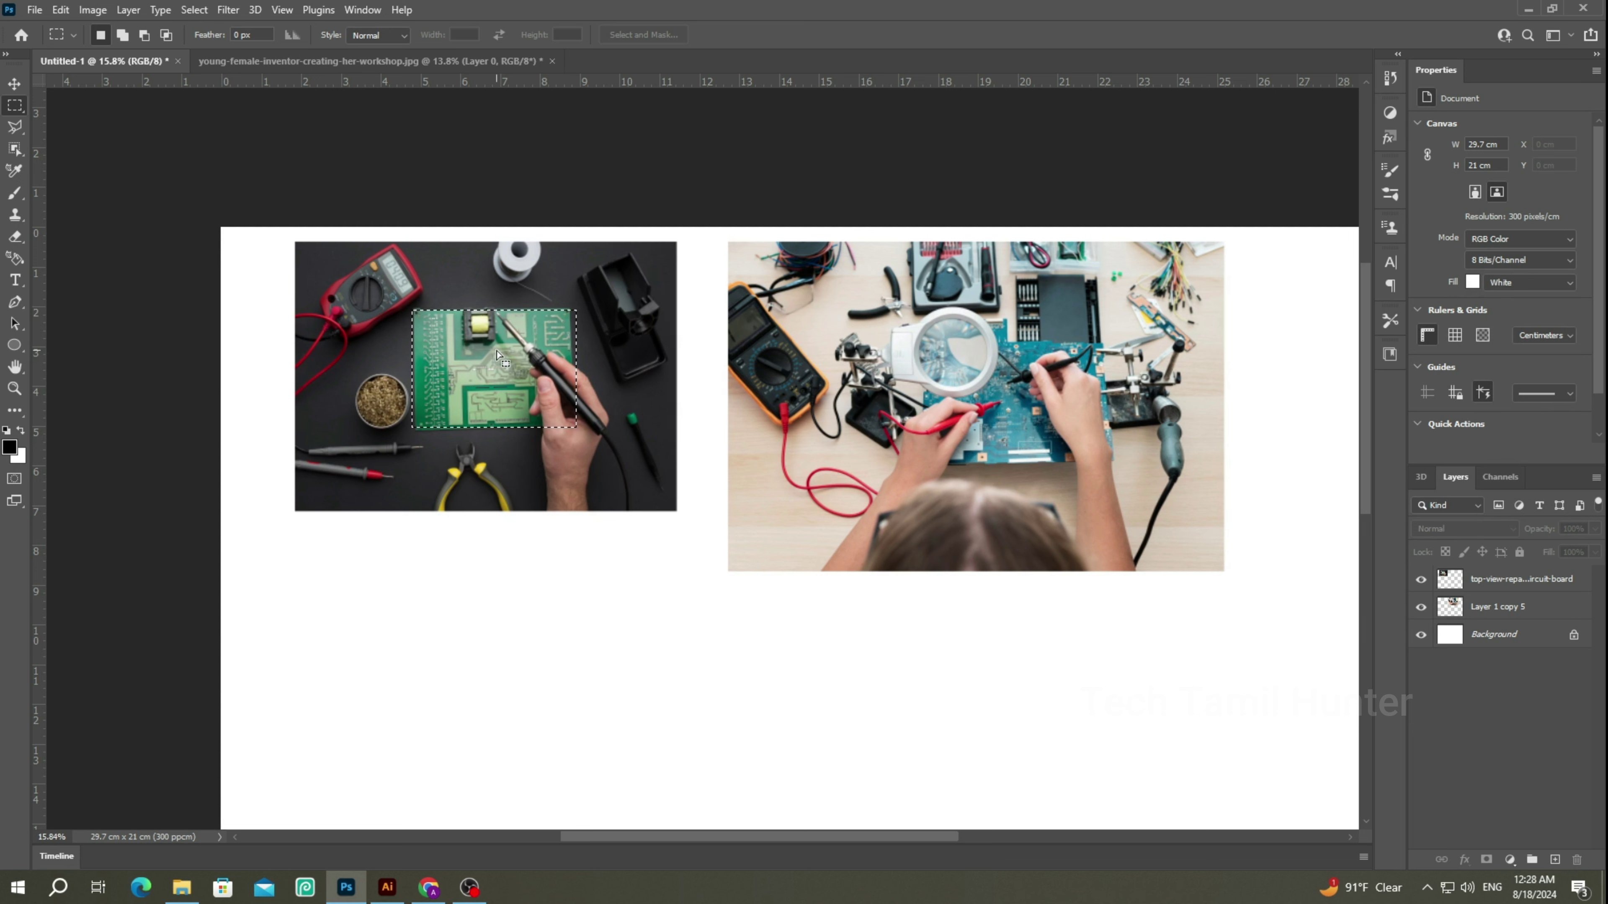
# Move the selected board area below the photo, then shift the circuit-board photo slightly left.
pyautogui.click(15, 84)
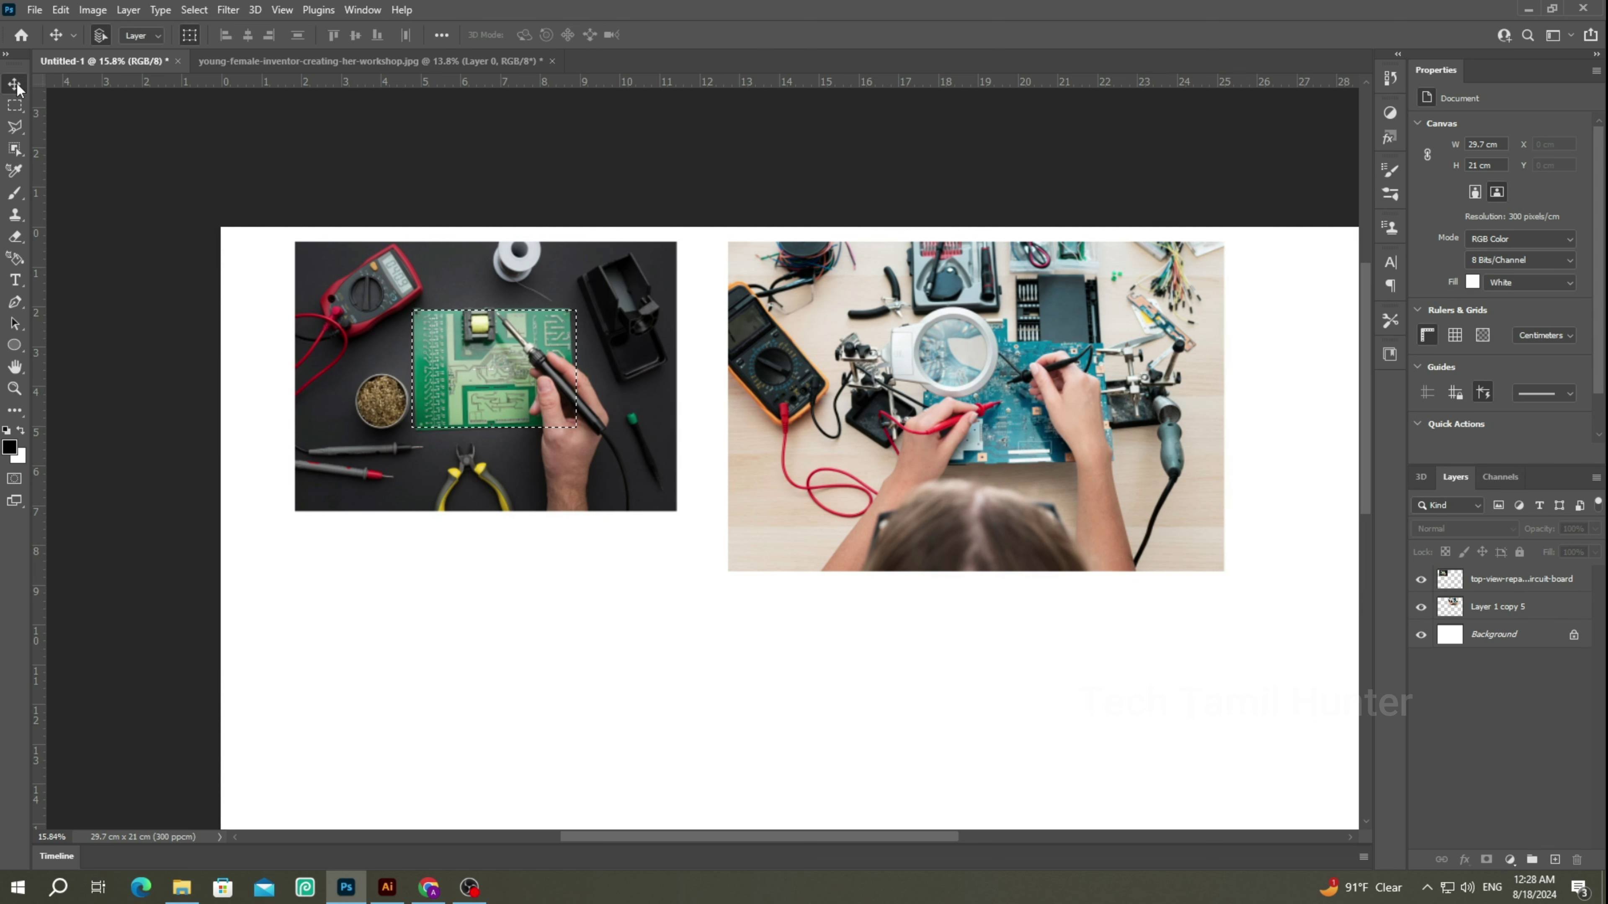
pyautogui.moveTo(493, 374); pyautogui.dragTo(634, 643)
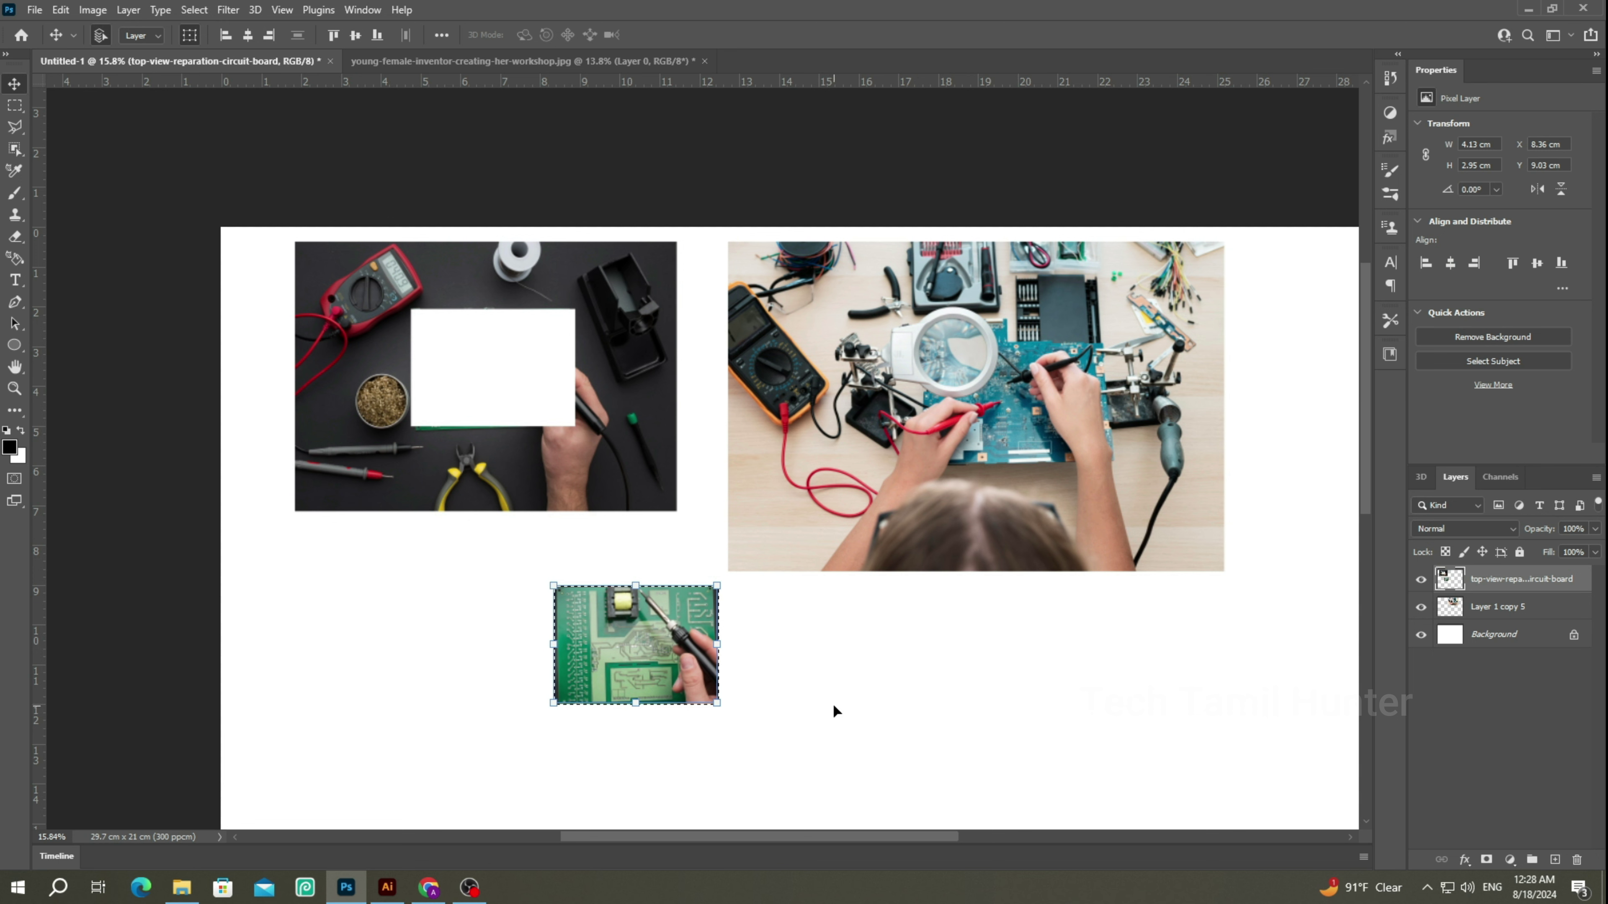
pyautogui.press('ctrl')
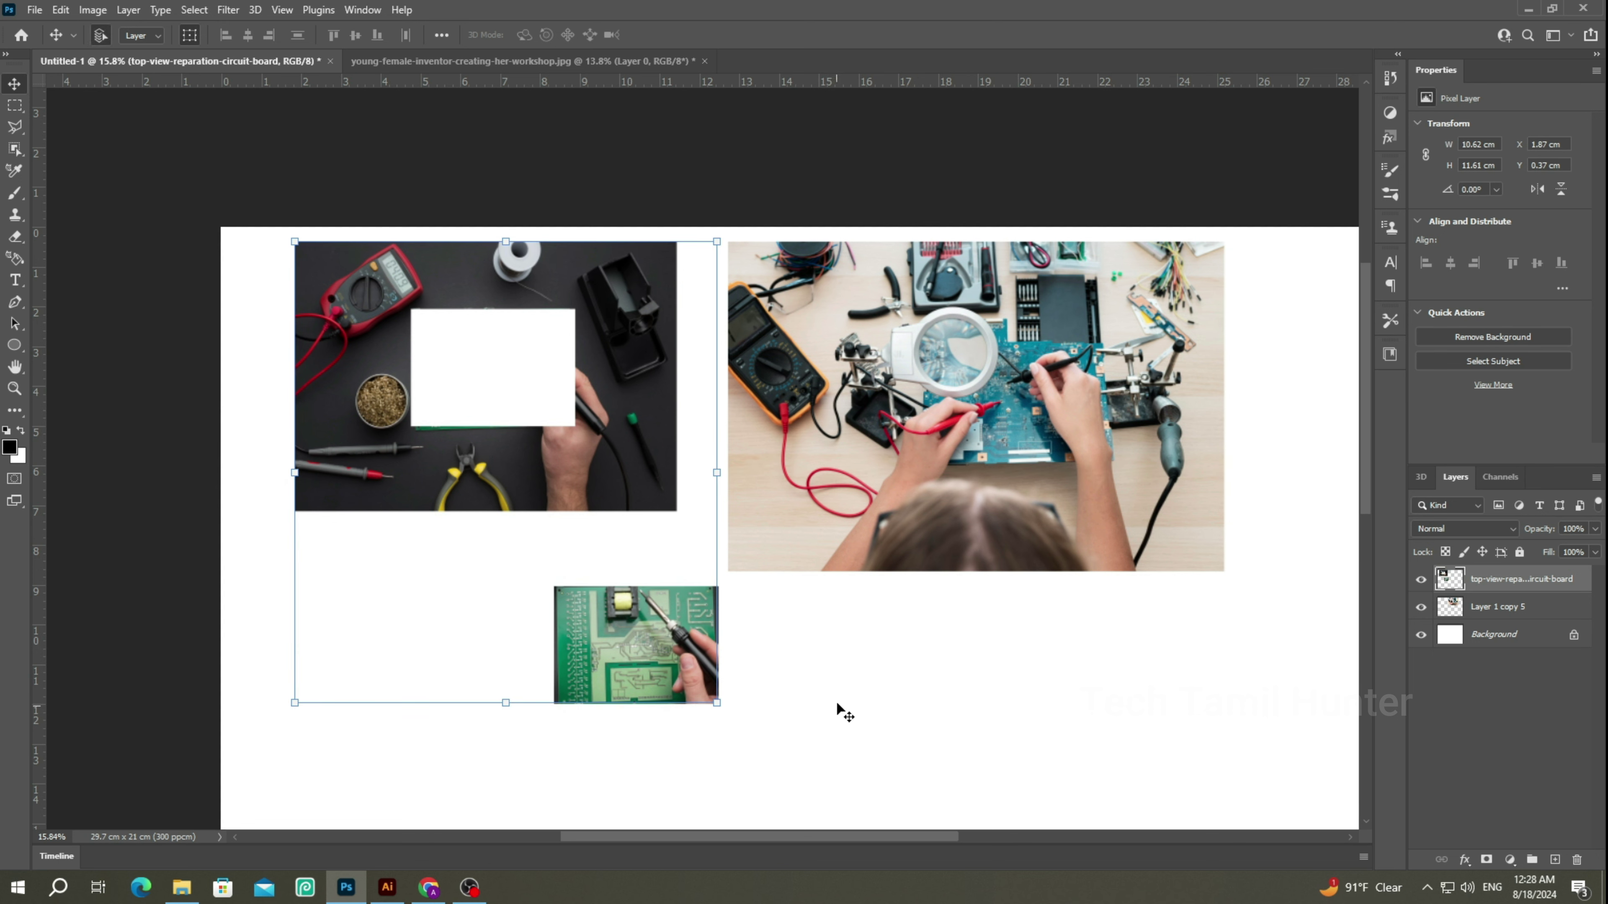
pyautogui.keyDown('ctrl'); pyautogui.click(834, 703); pyautogui.keyUp('ctrl')
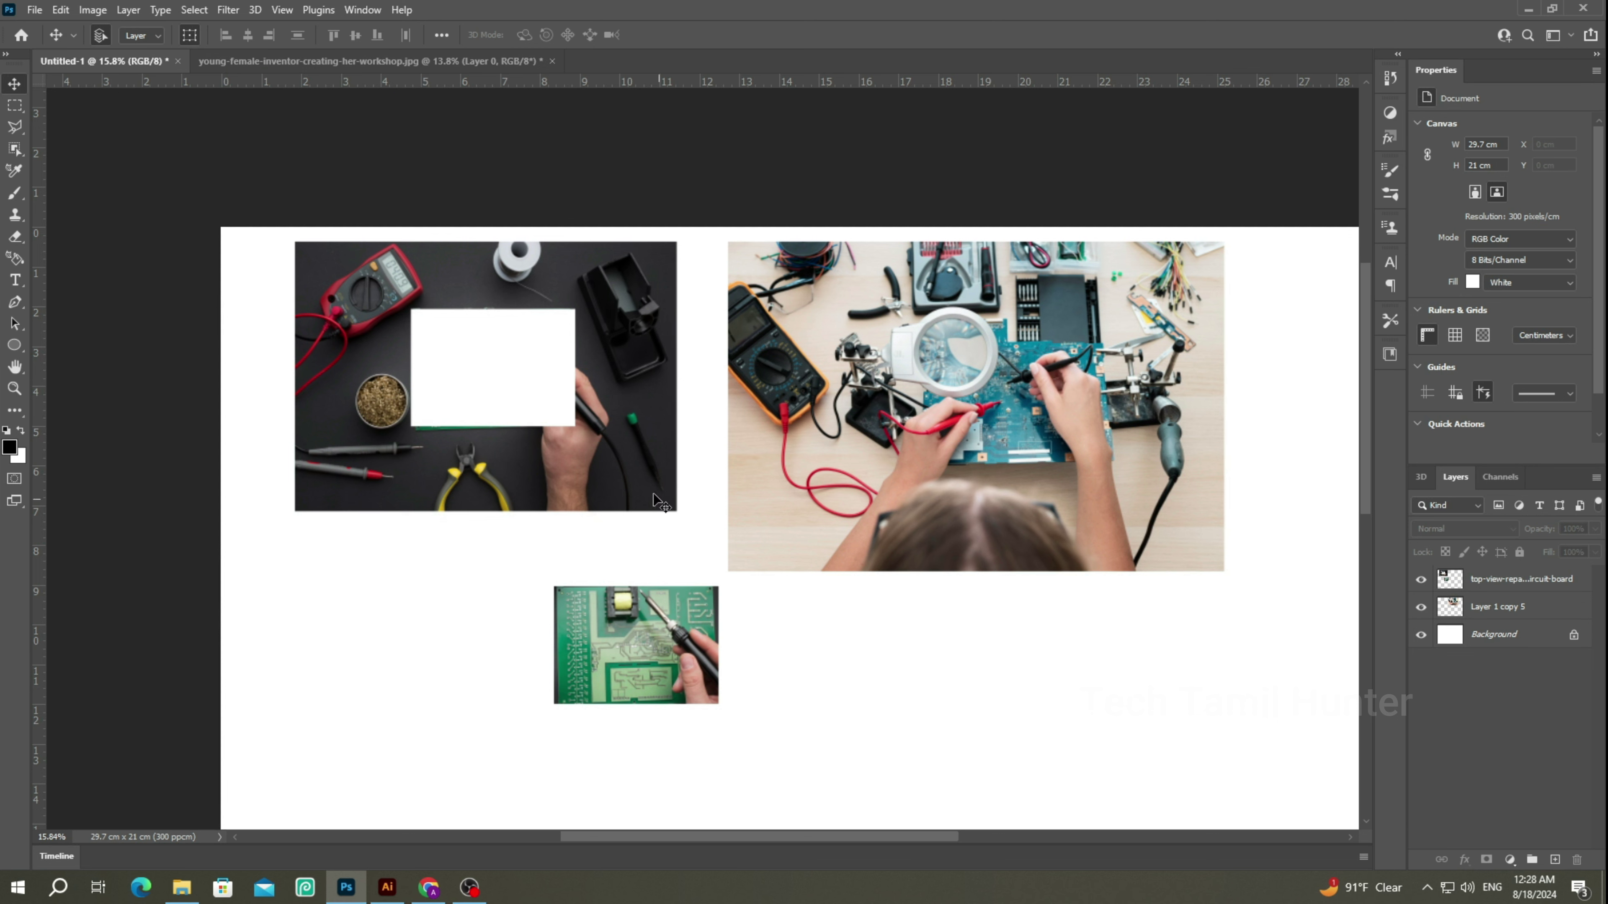
pyautogui.keyDown('ctrl'); pyautogui.click(610, 461); pyautogui.keyUp('ctrl')
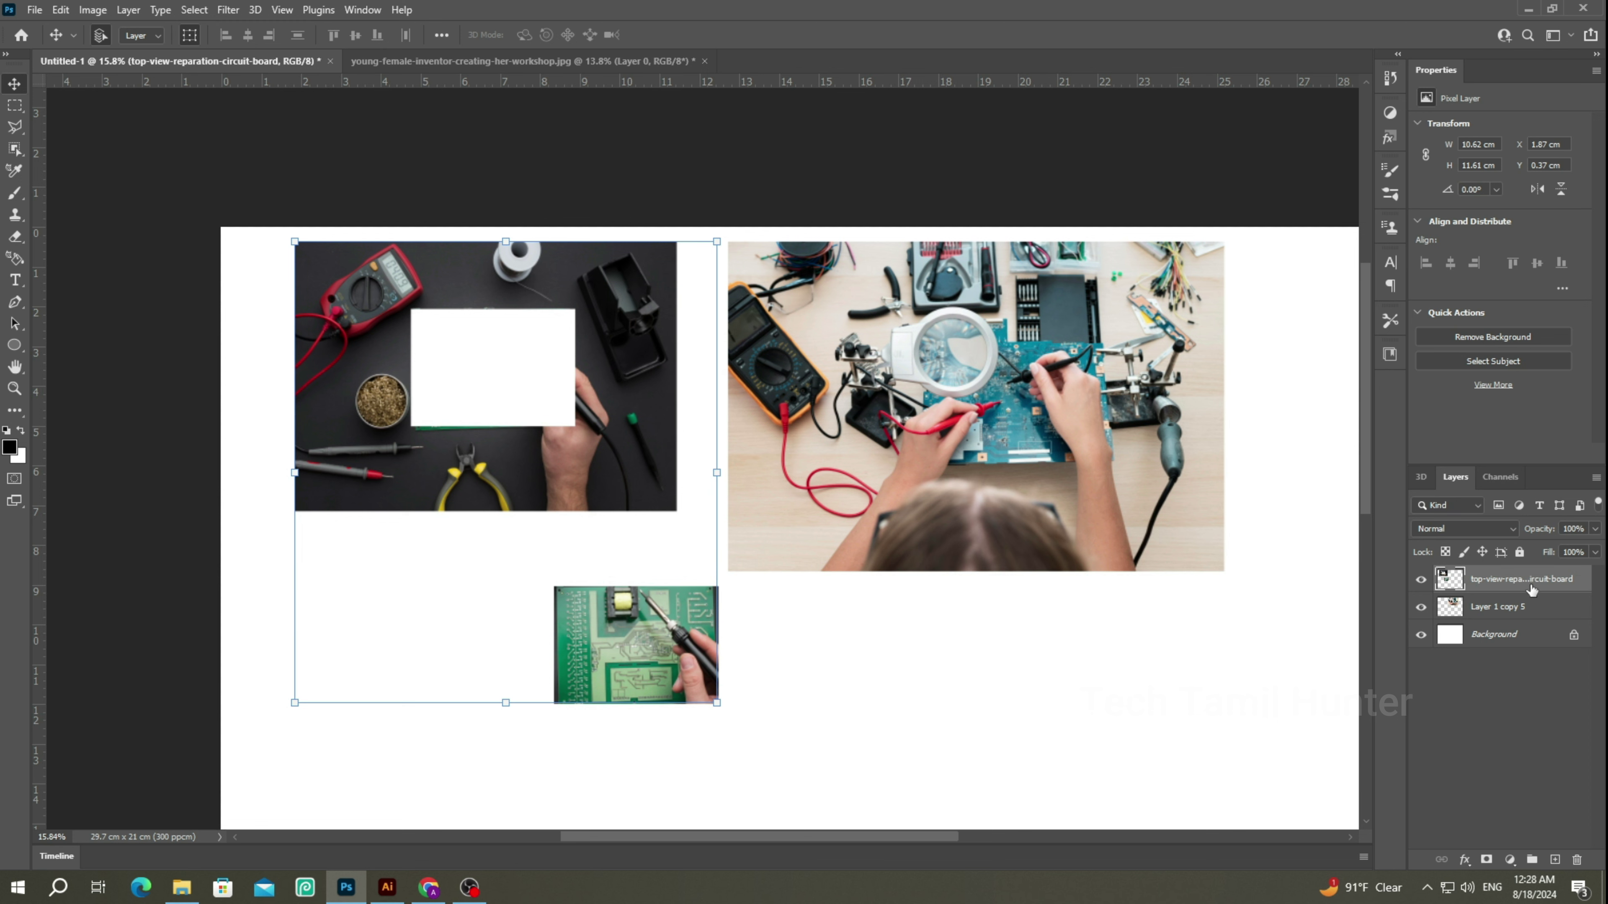
pyautogui.moveTo(622, 428)
pyautogui.mouseDown()
pyautogui.moveTo(562, 494)
pyautogui.moveTo(573, 471)
pyautogui.mouseUp()
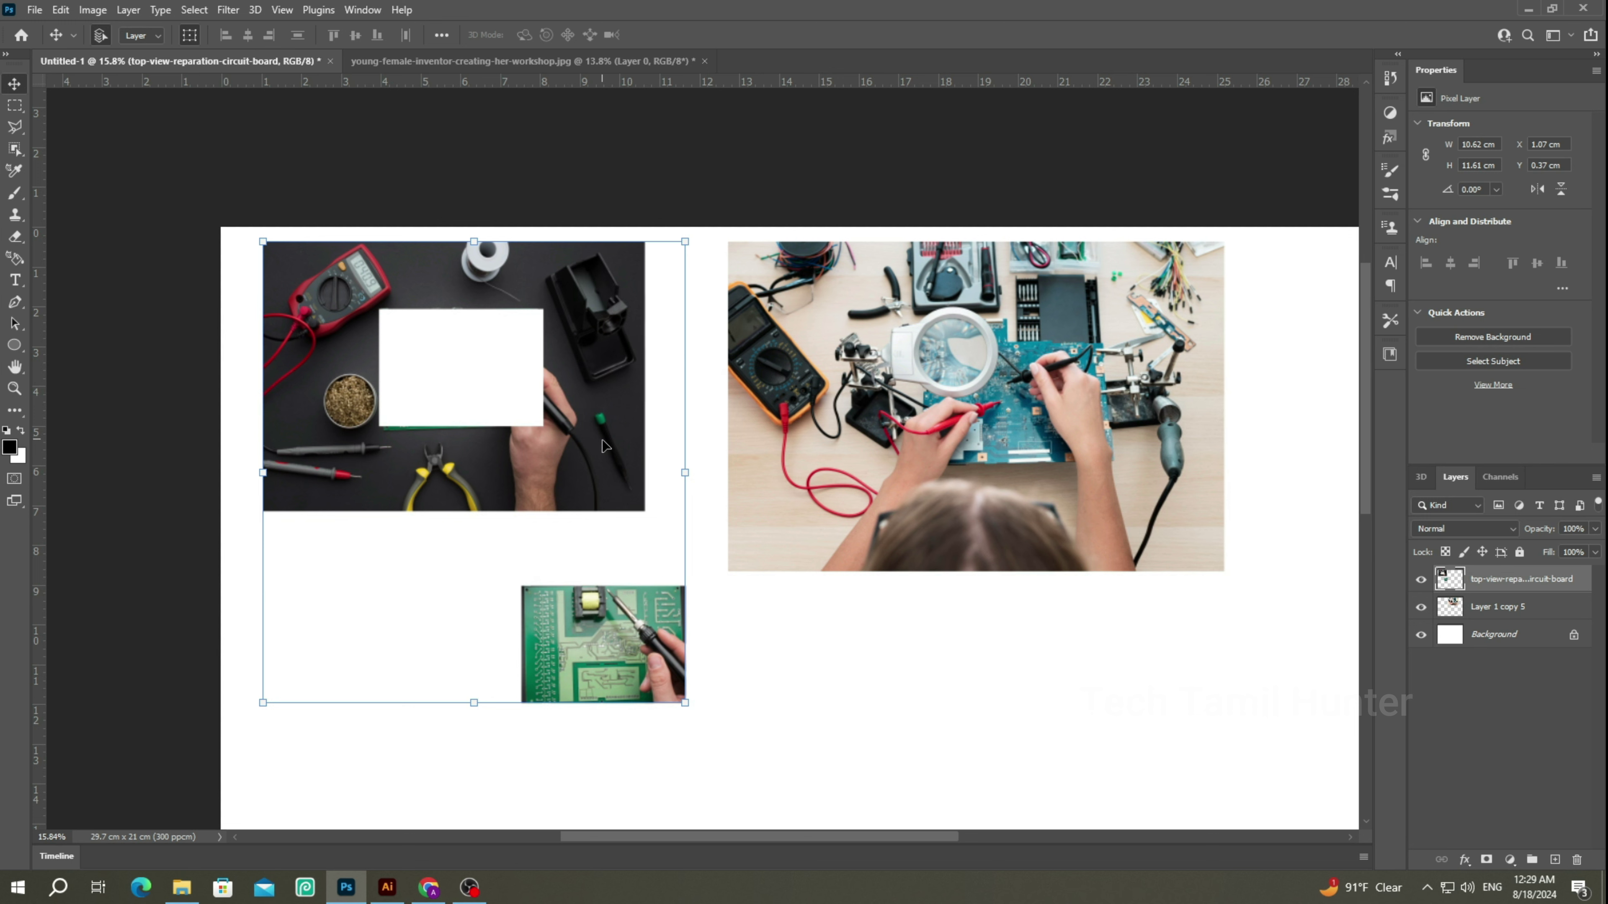
# Put the green board image into the white patch, place a copy below the photo, and deselect.
pyautogui.press('ctrl')
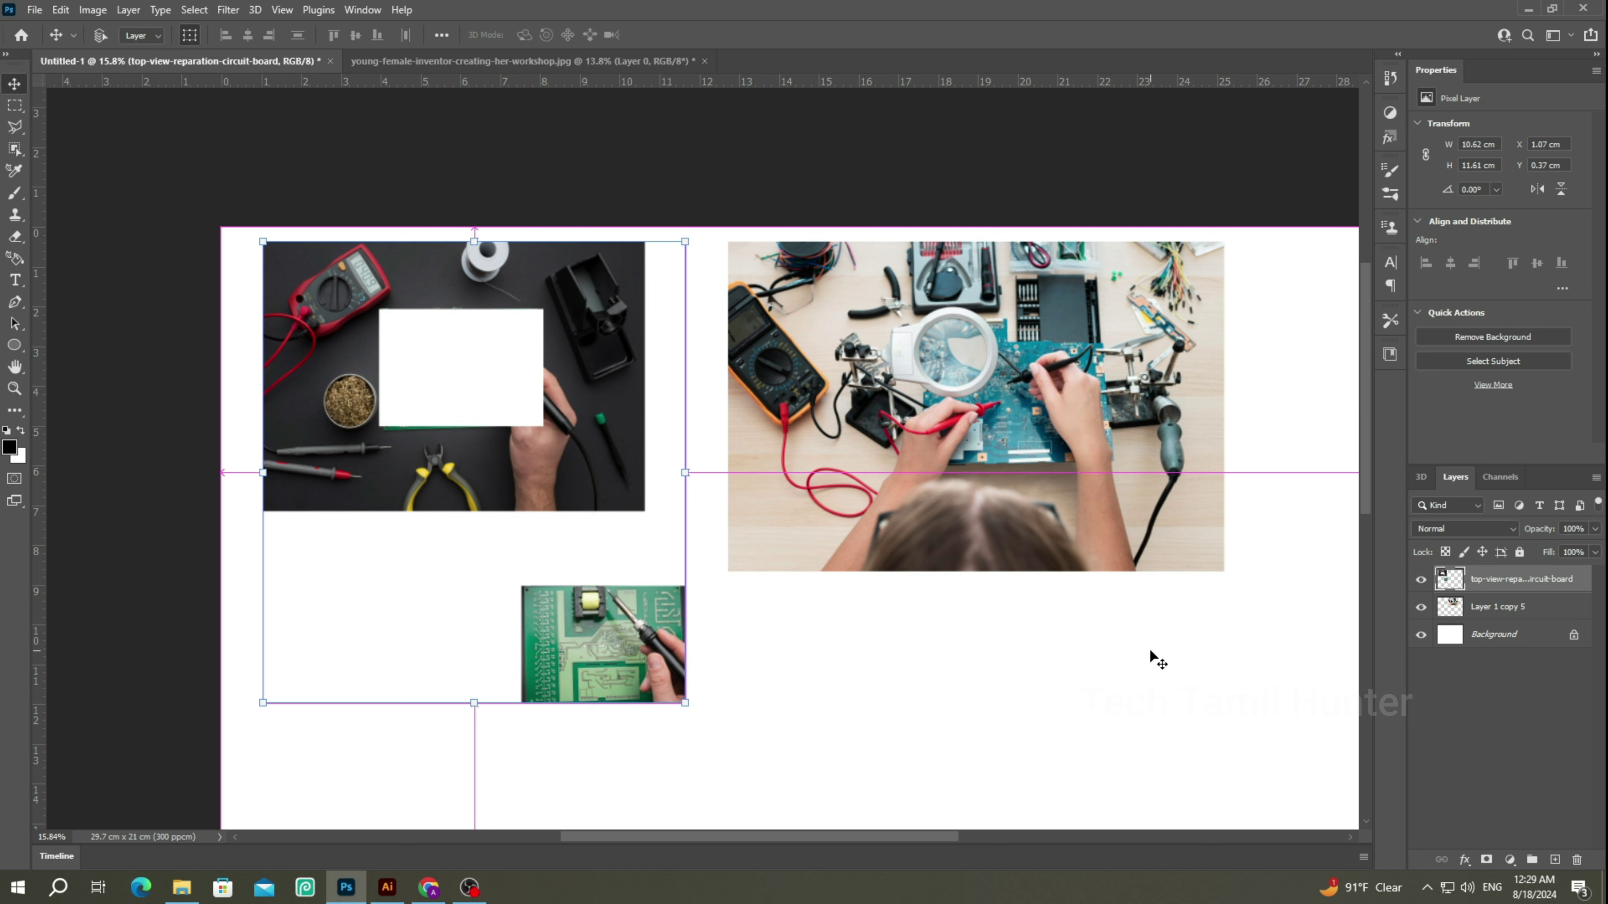
pyautogui.hotkey('ctrl', 'z')
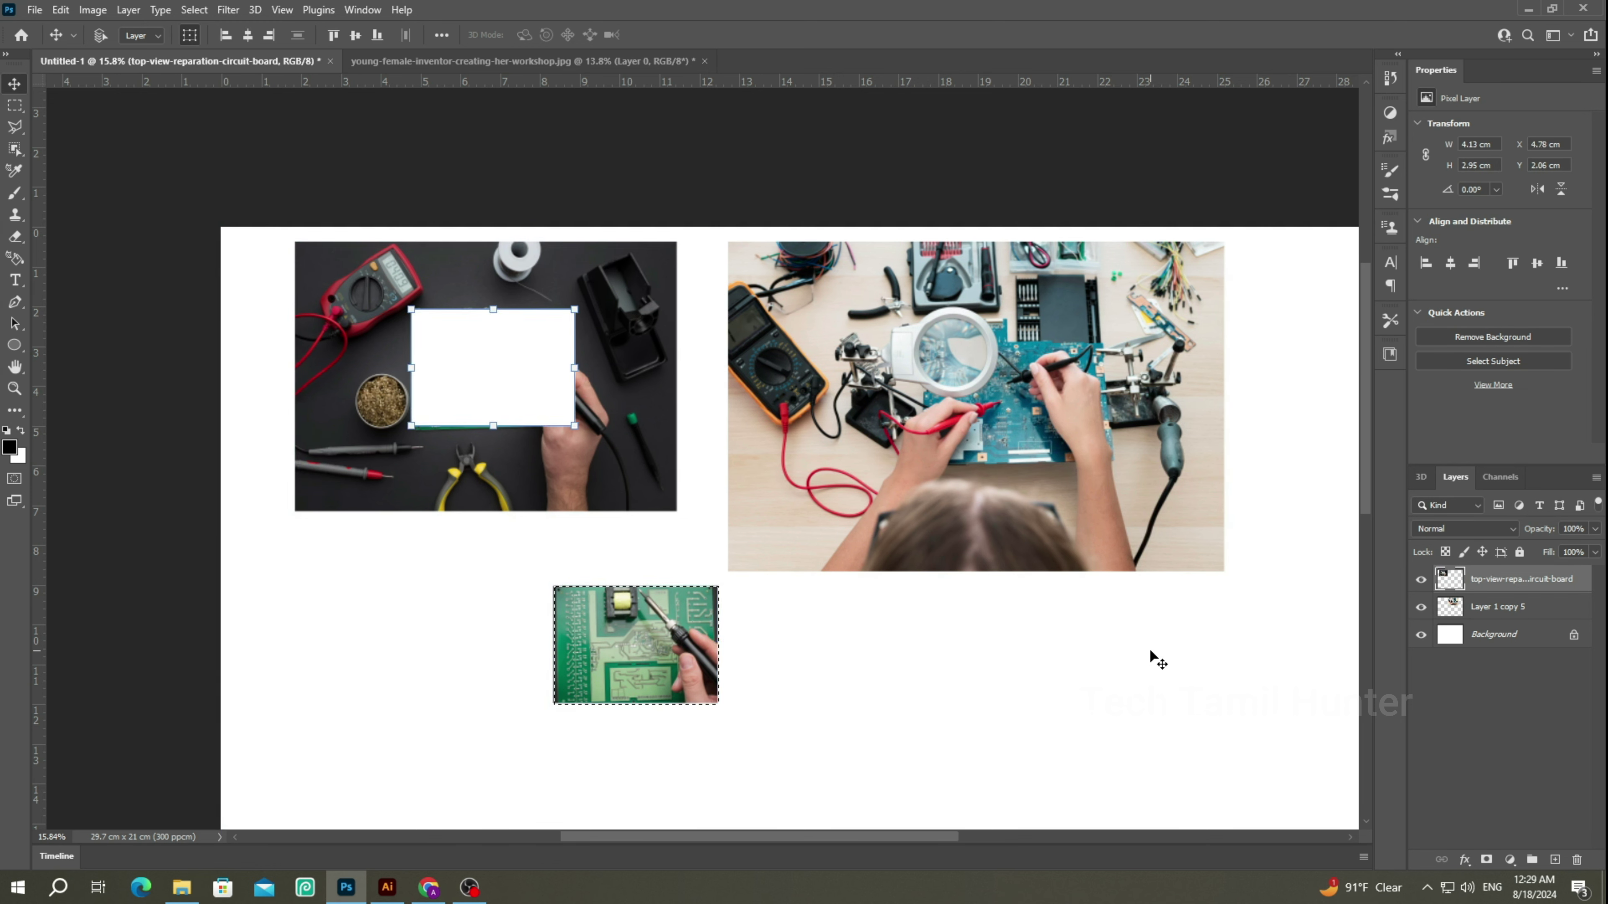
pyautogui.hotkey('ctrl', 'shift', 'z')
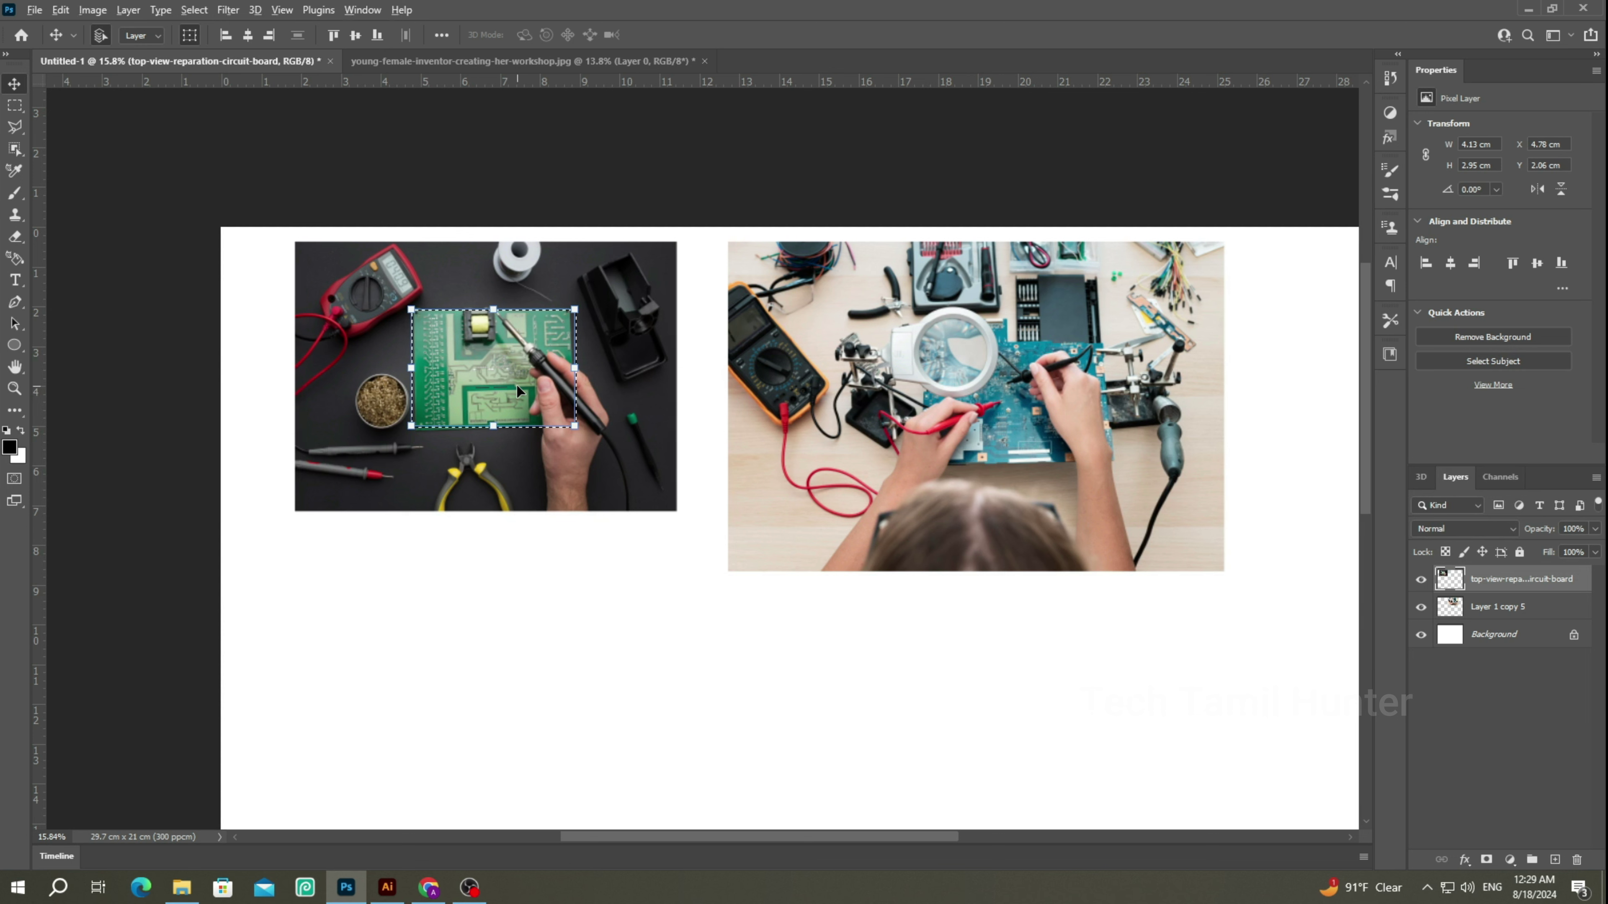
pyautogui.moveTo(506, 396)
pyautogui.mouseDown()
pyautogui.moveTo(627, 632)
pyautogui.moveTo(611, 670)
pyautogui.mouseUp()
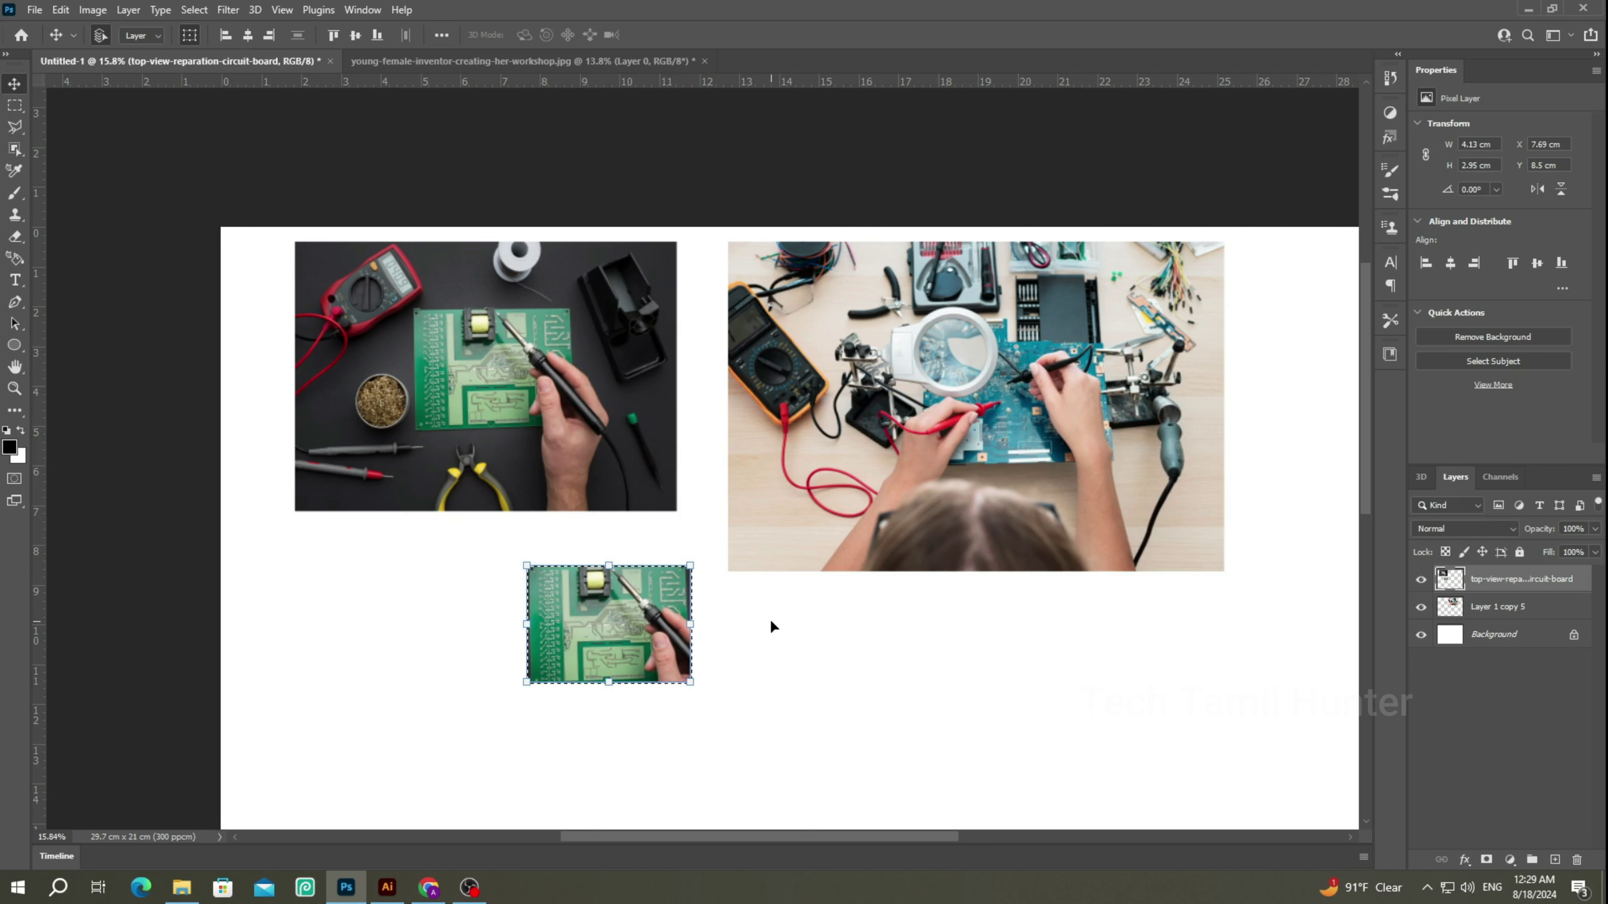
pyautogui.hotkey('ctrl', 'd')
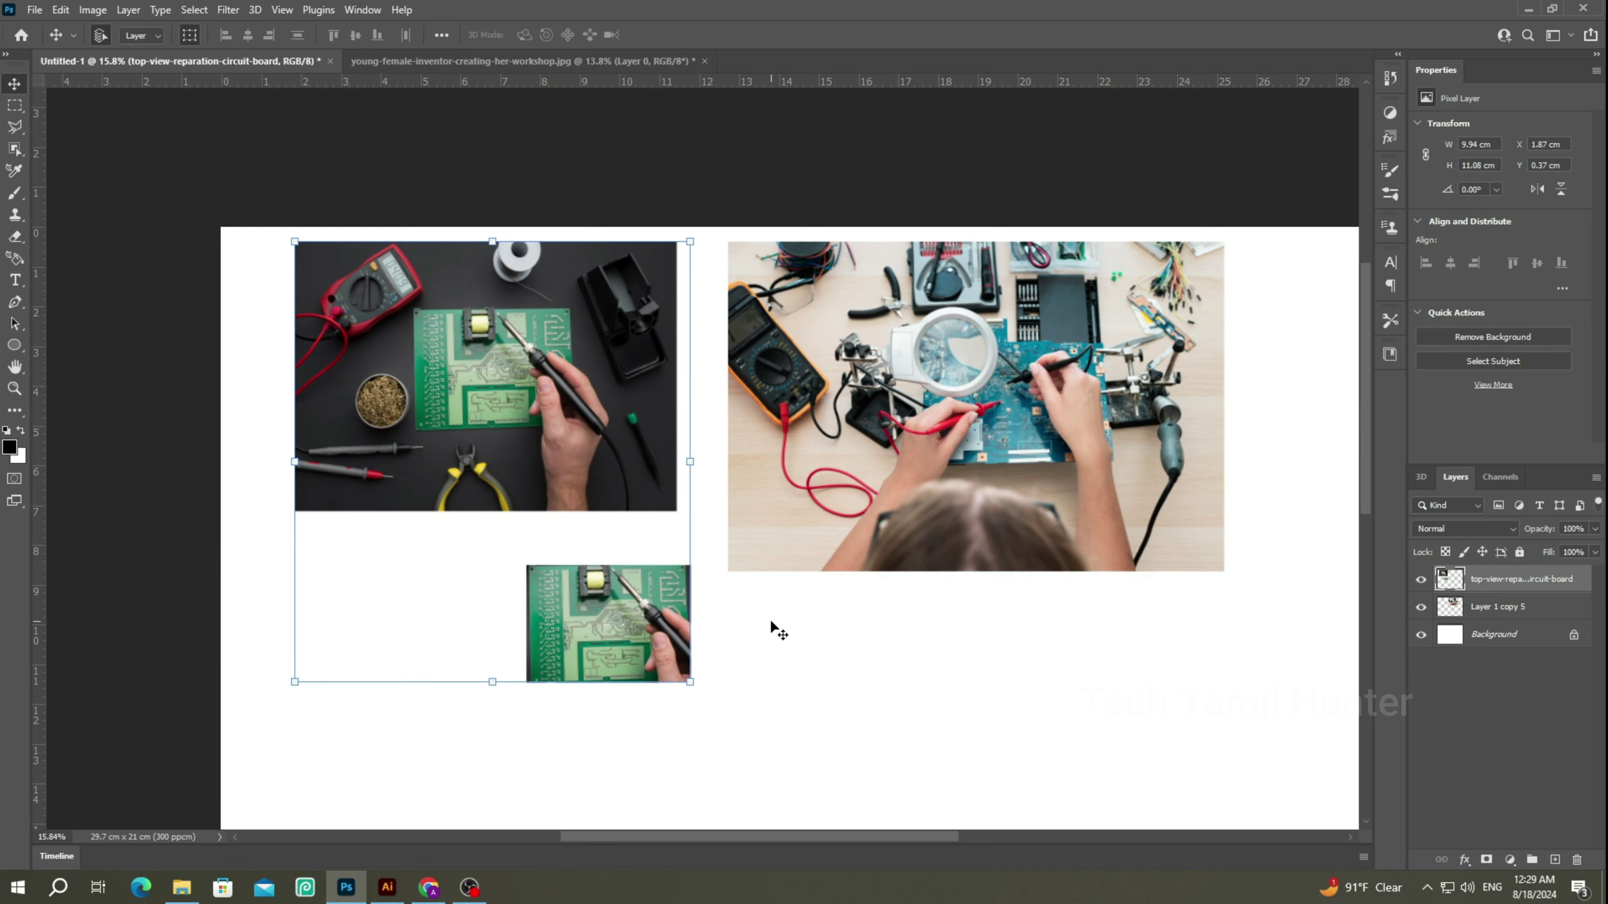
# Shift the circuit-board layer slightly left and return the small tile onto the 4.53 × 2.95 cm board area.
pyautogui.moveTo(599, 448); pyautogui.dragTo(571, 454)
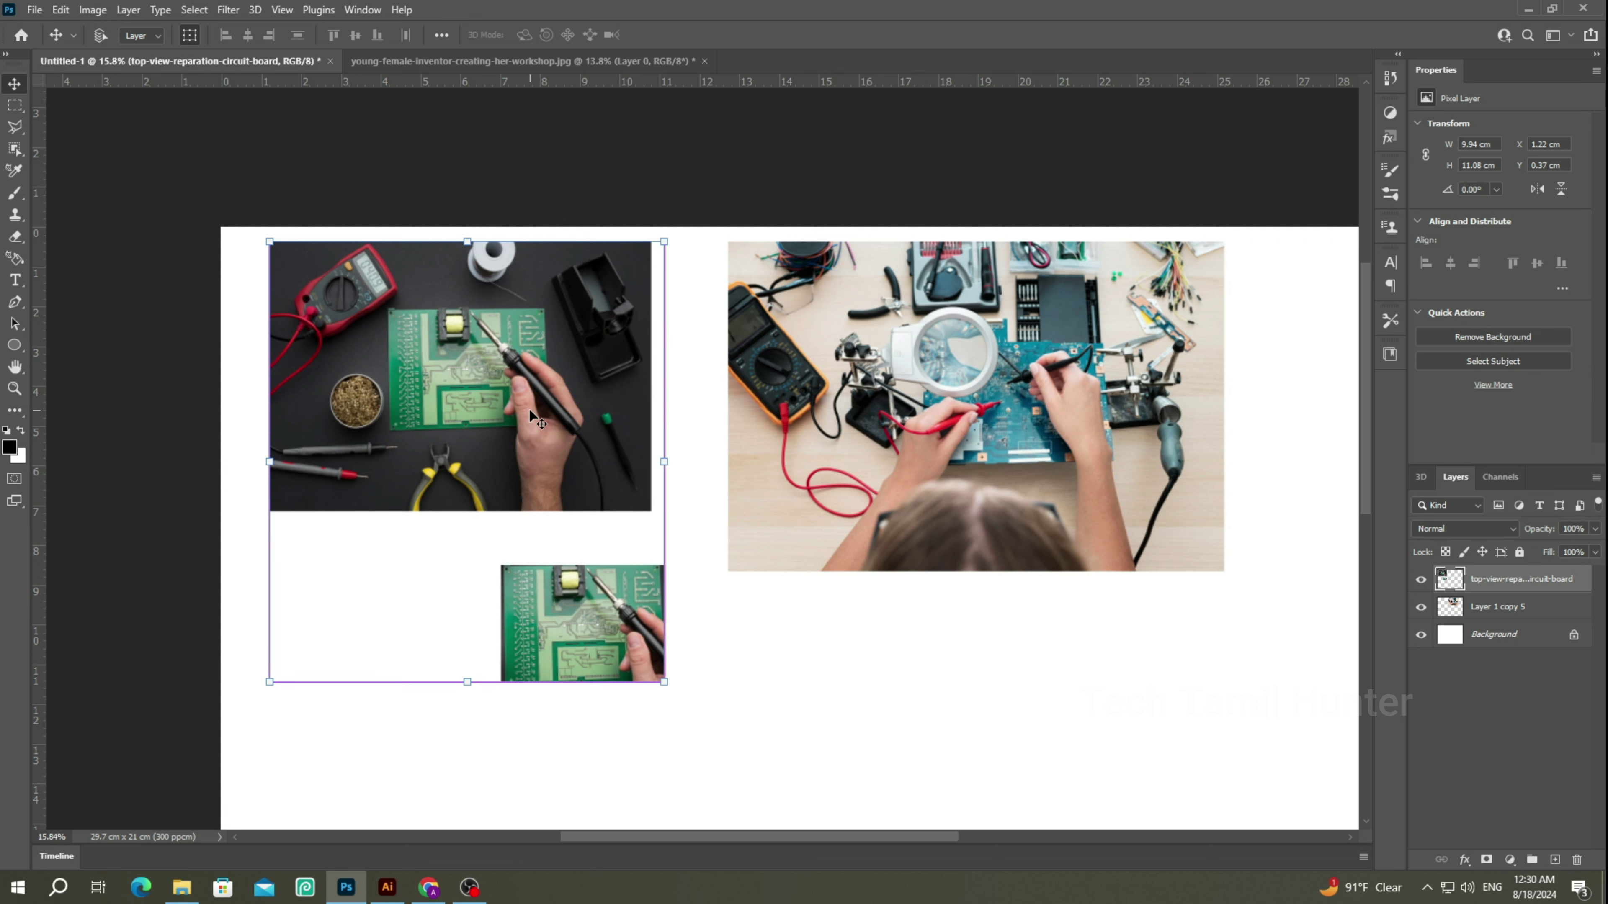
pyautogui.moveTo(531, 417); pyautogui.dragTo(555, 418)
pyautogui.moveTo(647, 671); pyautogui.dragTo(530, 415)
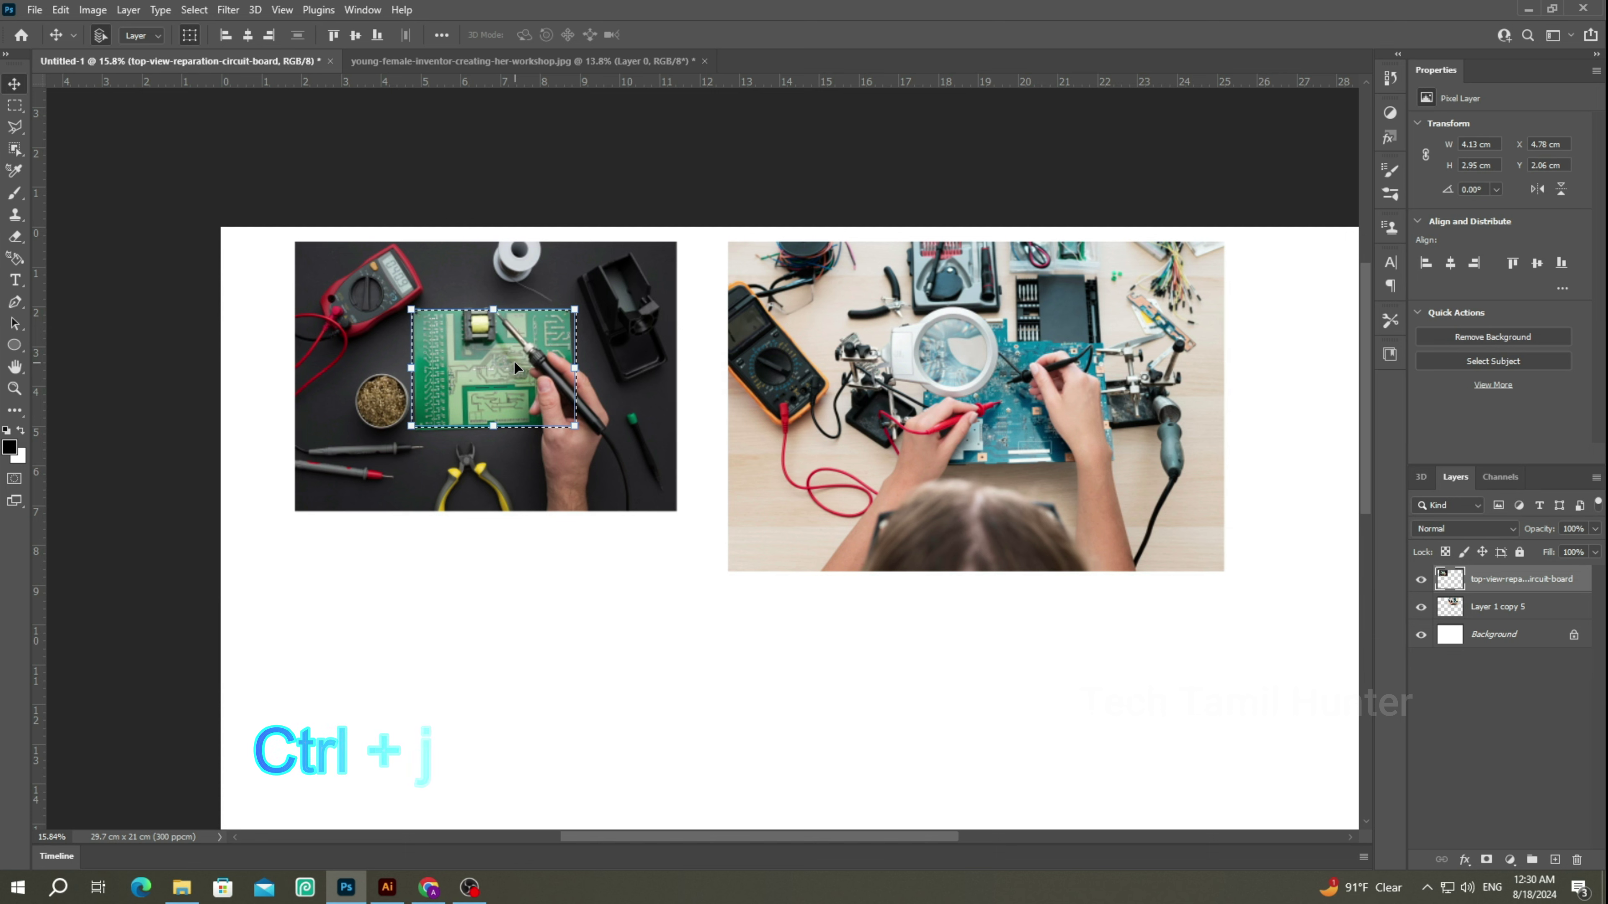
# Copy the selected board area to its own 4.53 × 2.95 cm layer and move it toward the lower right.
pyautogui.hotkey('ctrl', 'j')
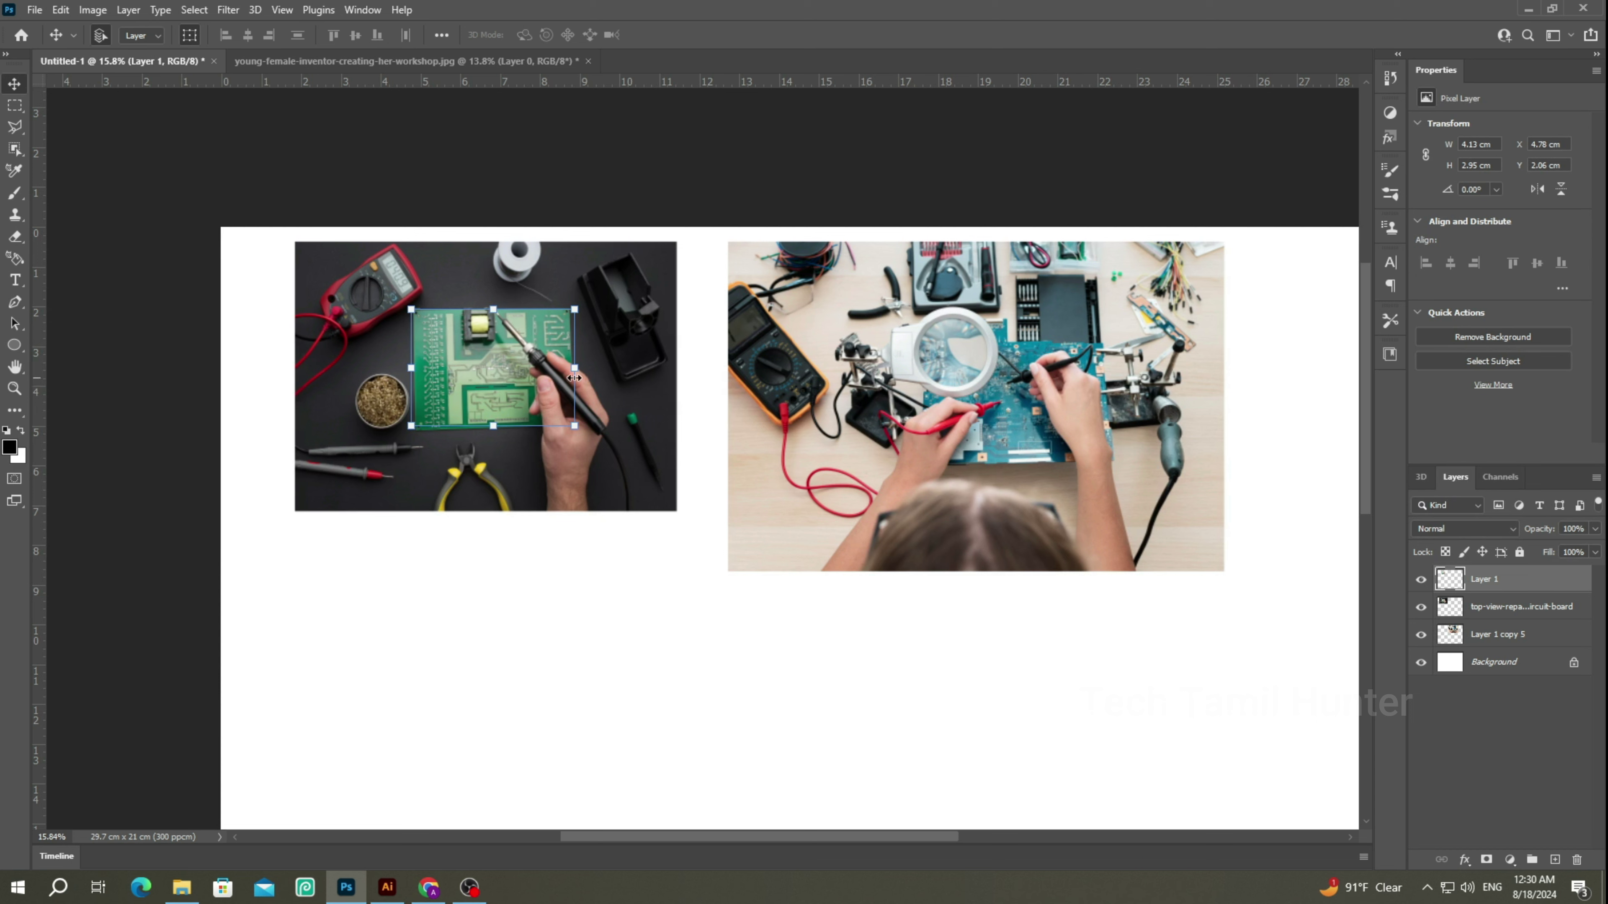
pyautogui.moveTo(531, 376)
pyautogui.mouseDown()
pyautogui.moveTo(626, 601)
pyautogui.moveTo(934, 764)
pyautogui.mouseUp()
pyautogui.click(556, 443)
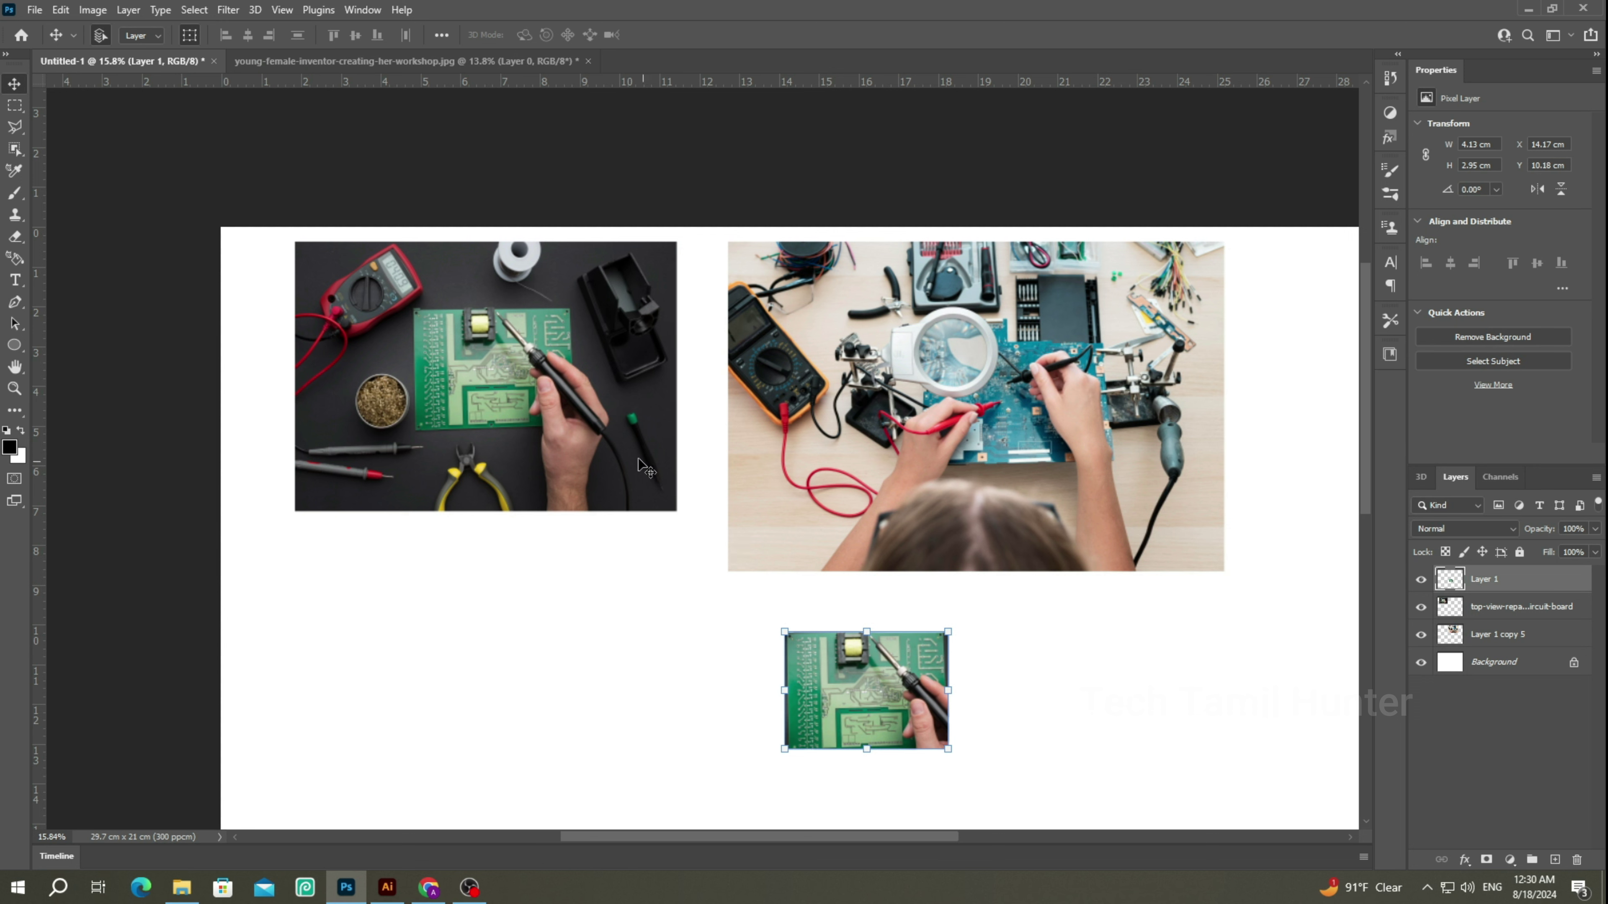
pyautogui.click(872, 669)
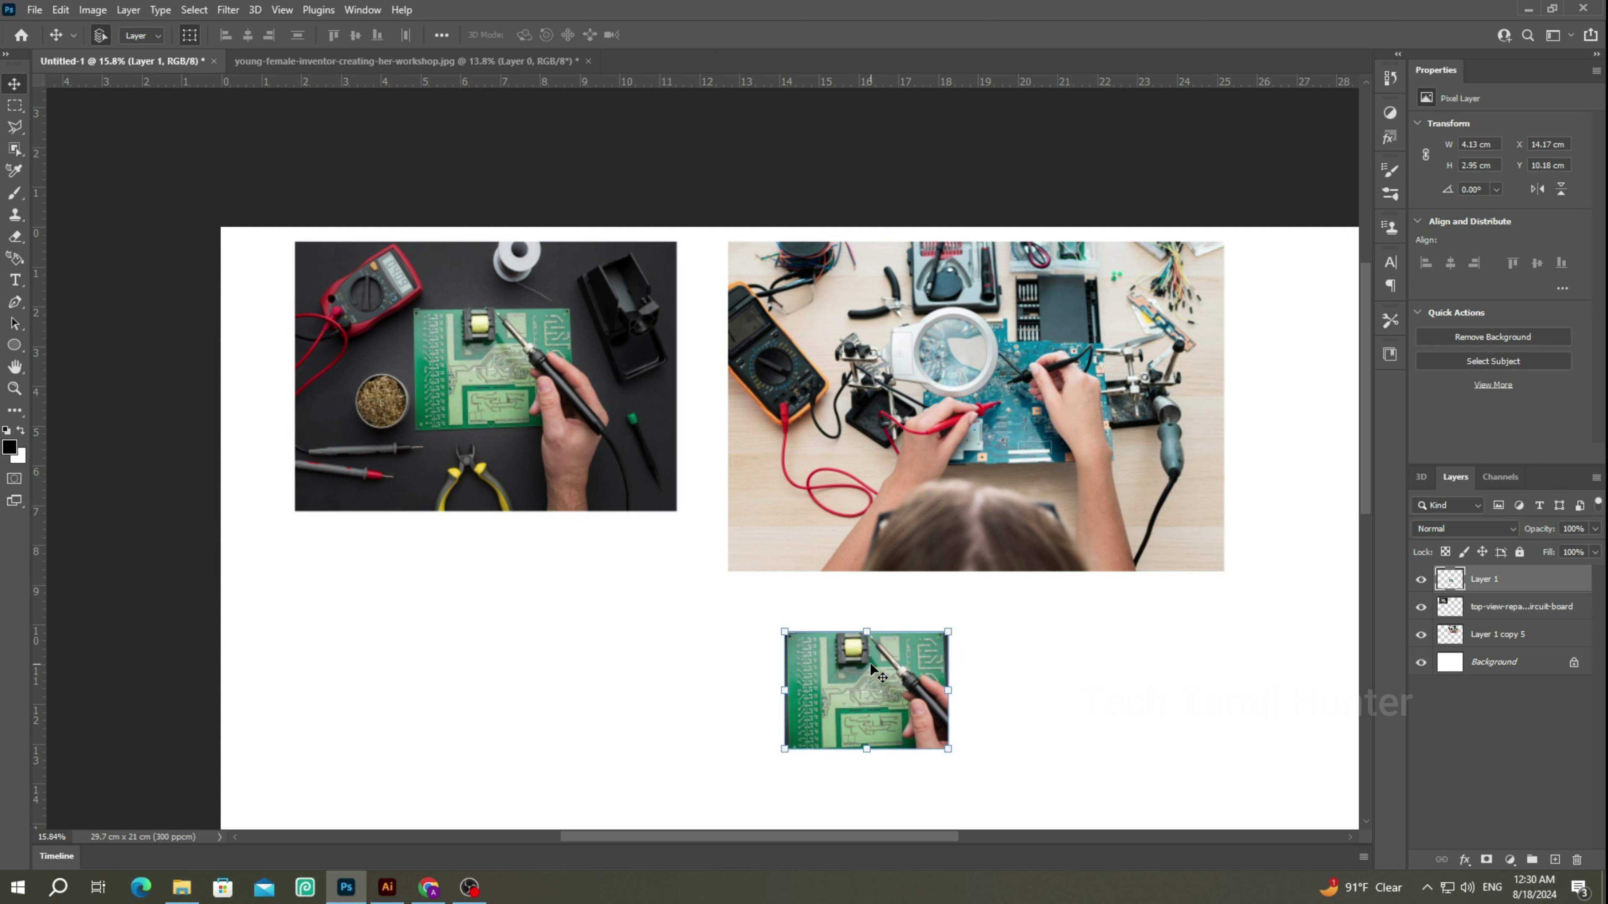
pyautogui.click(641, 446)
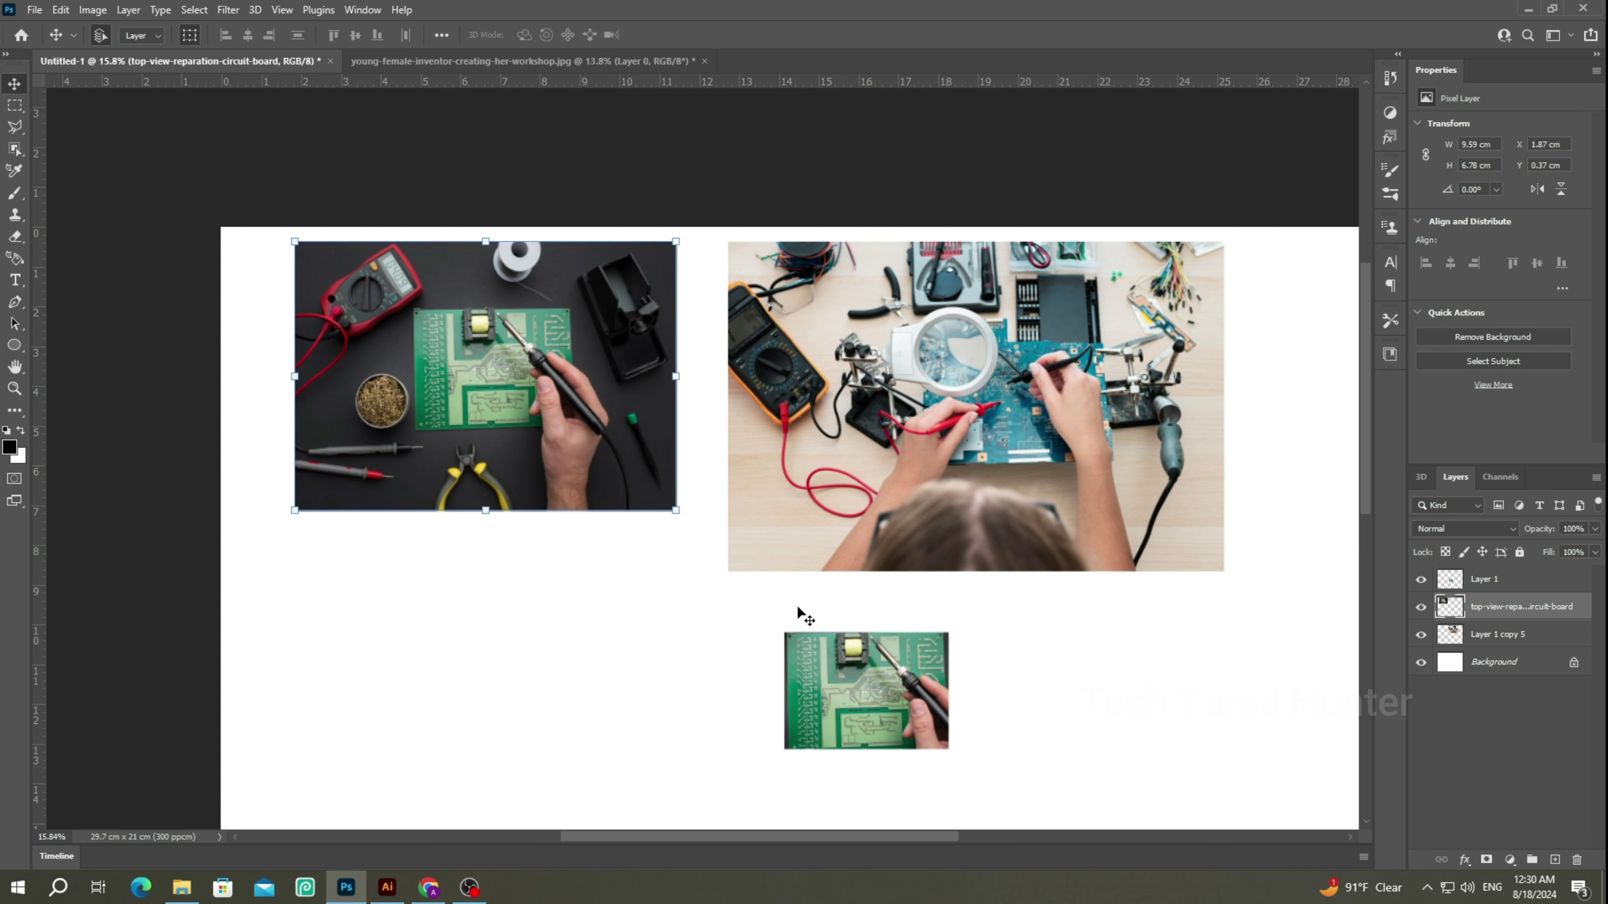
pyautogui.click(897, 738)
pyautogui.click(612, 458)
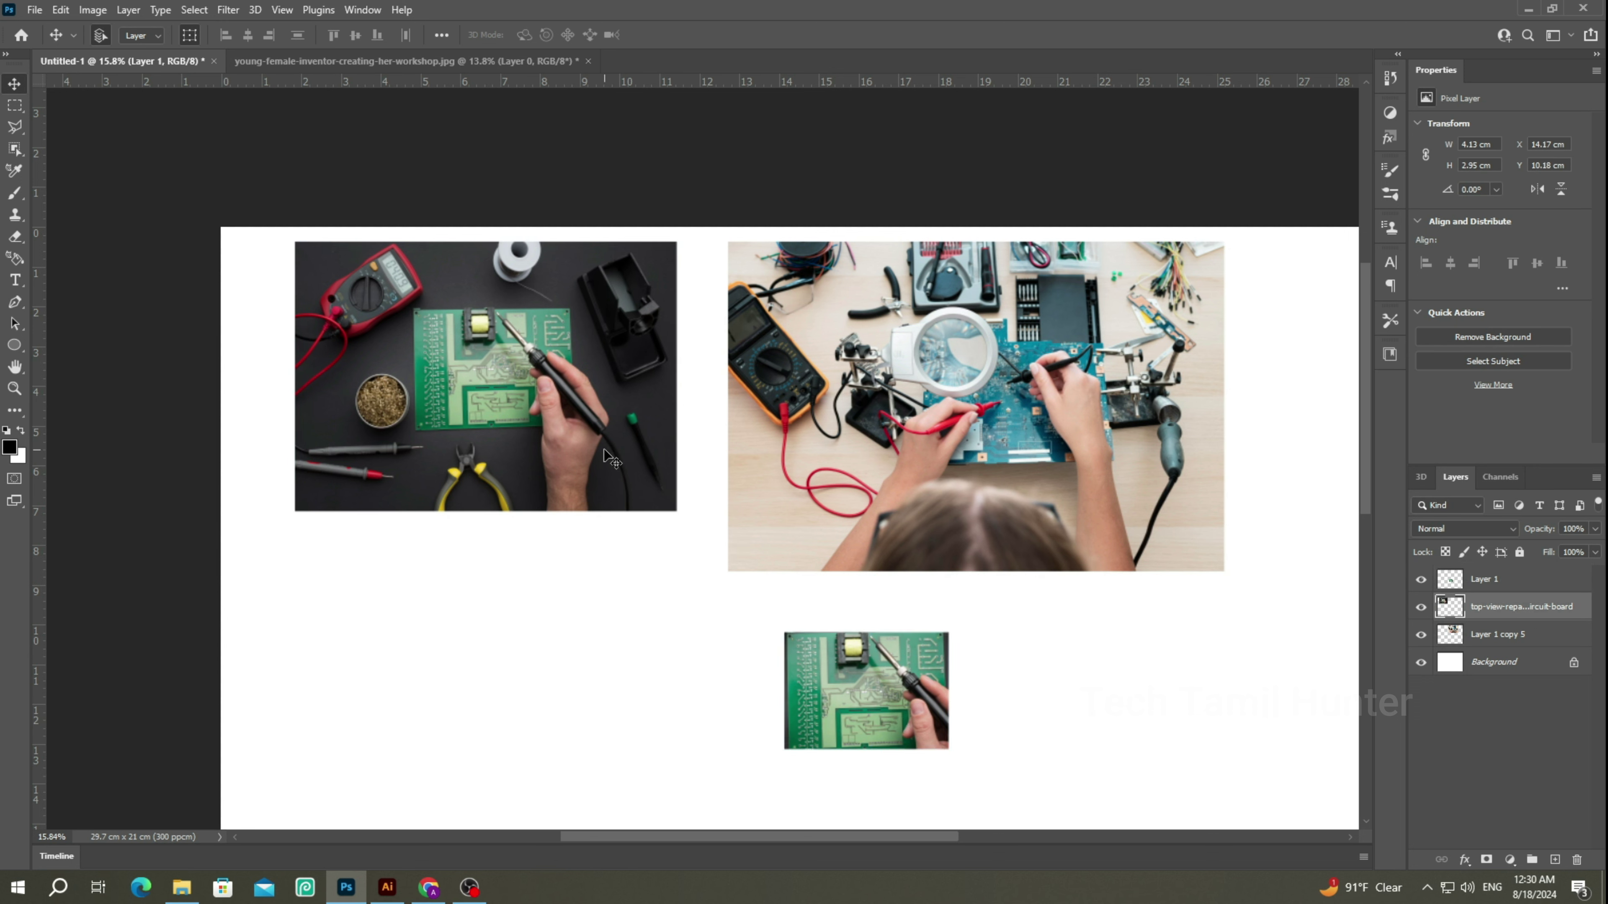
pyautogui.click(862, 683)
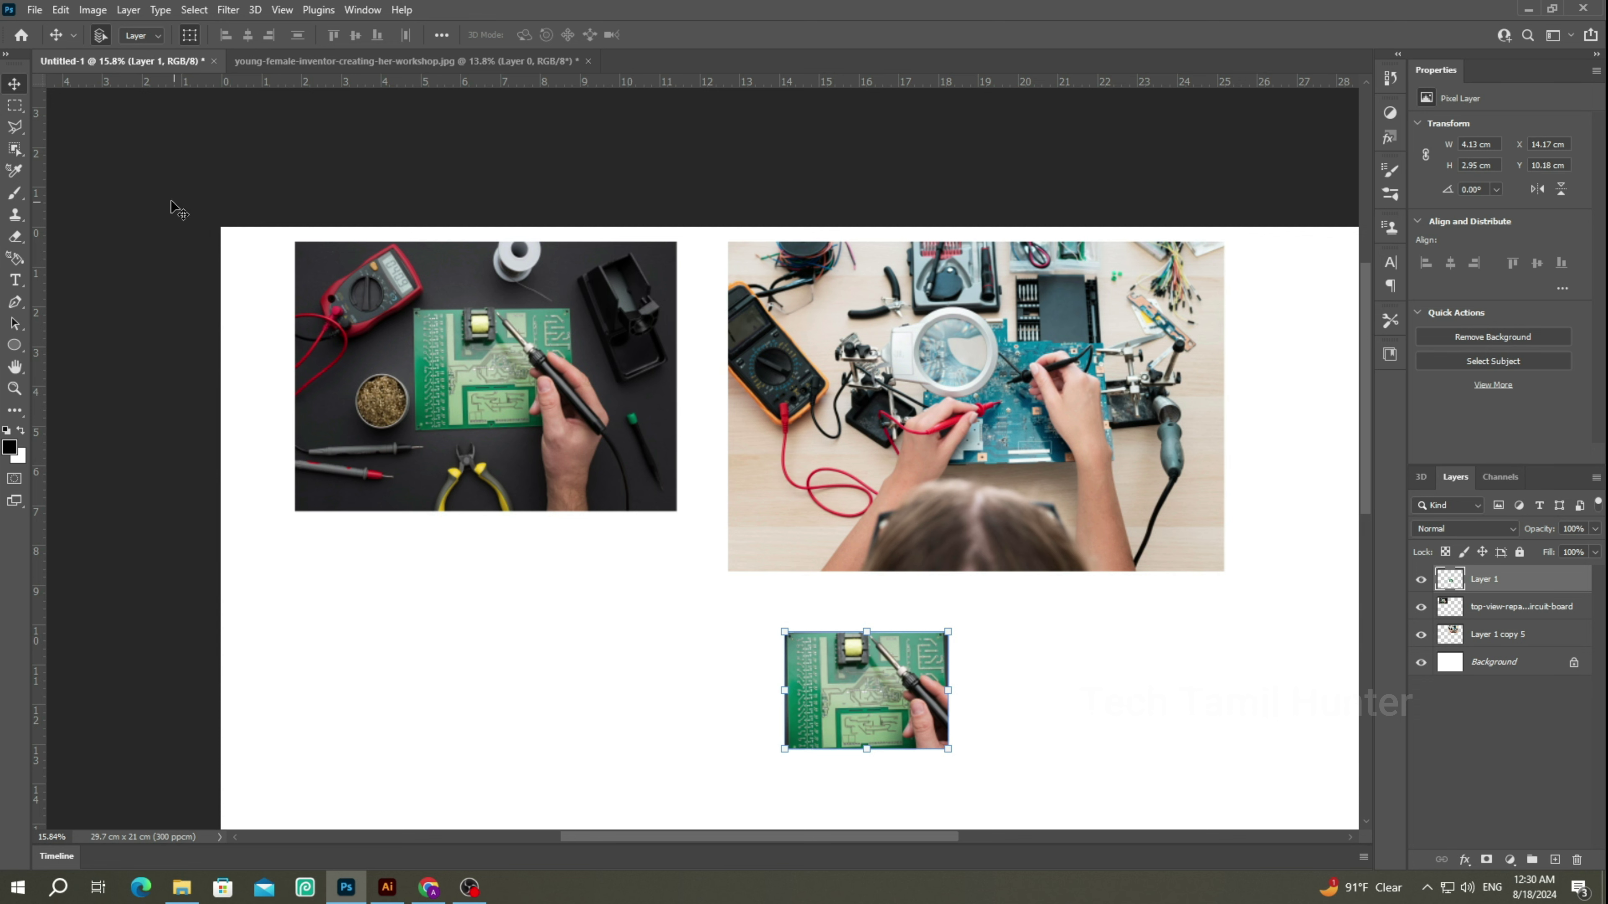
# Position the small board tile beneath the top-left photo.
pyautogui.click(1044, 706)
pyautogui.moveTo(865, 644); pyautogui.dragTo(675, 627)
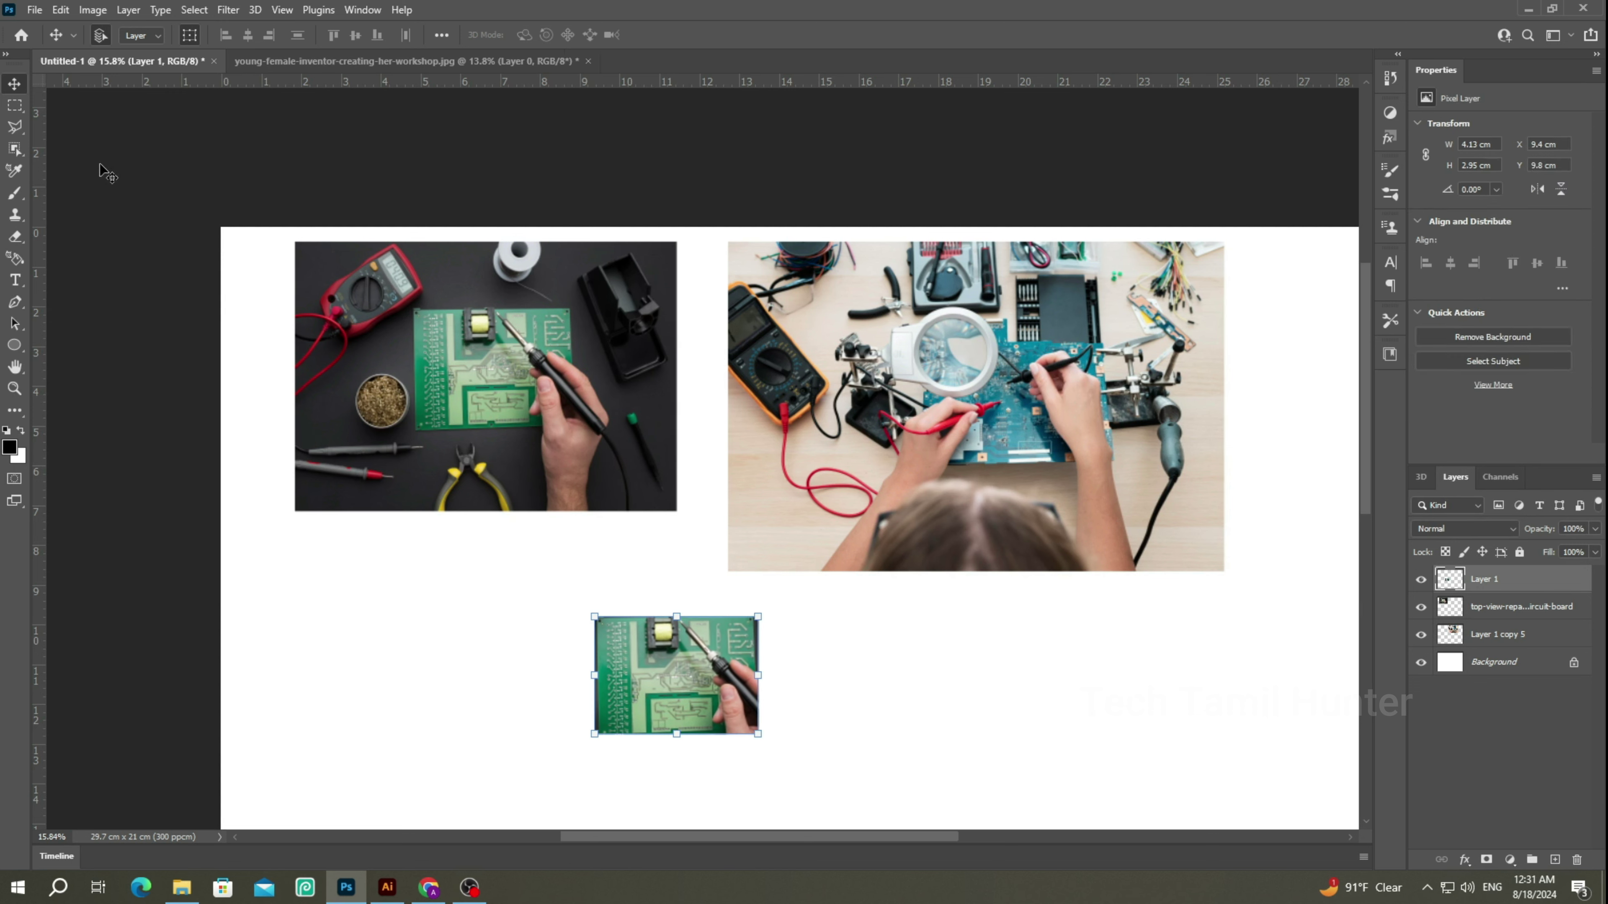
pyautogui.moveTo(578, 643); pyautogui.dragTo(403, 583)
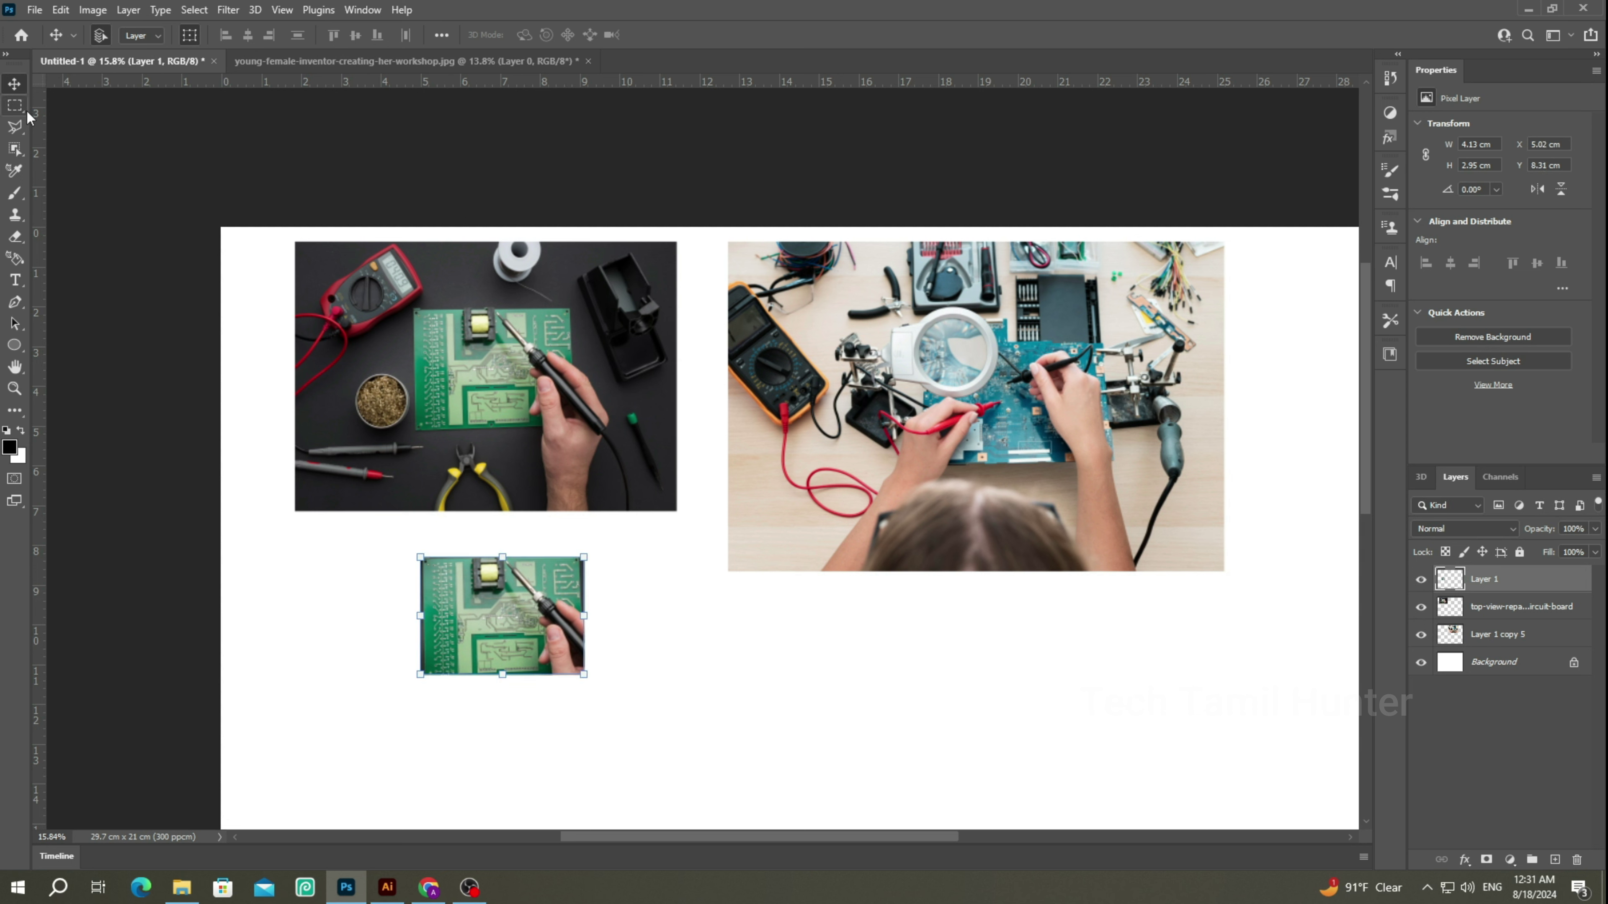
pyautogui.moveTo(15, 105); pyautogui.dragTo(130, 120)
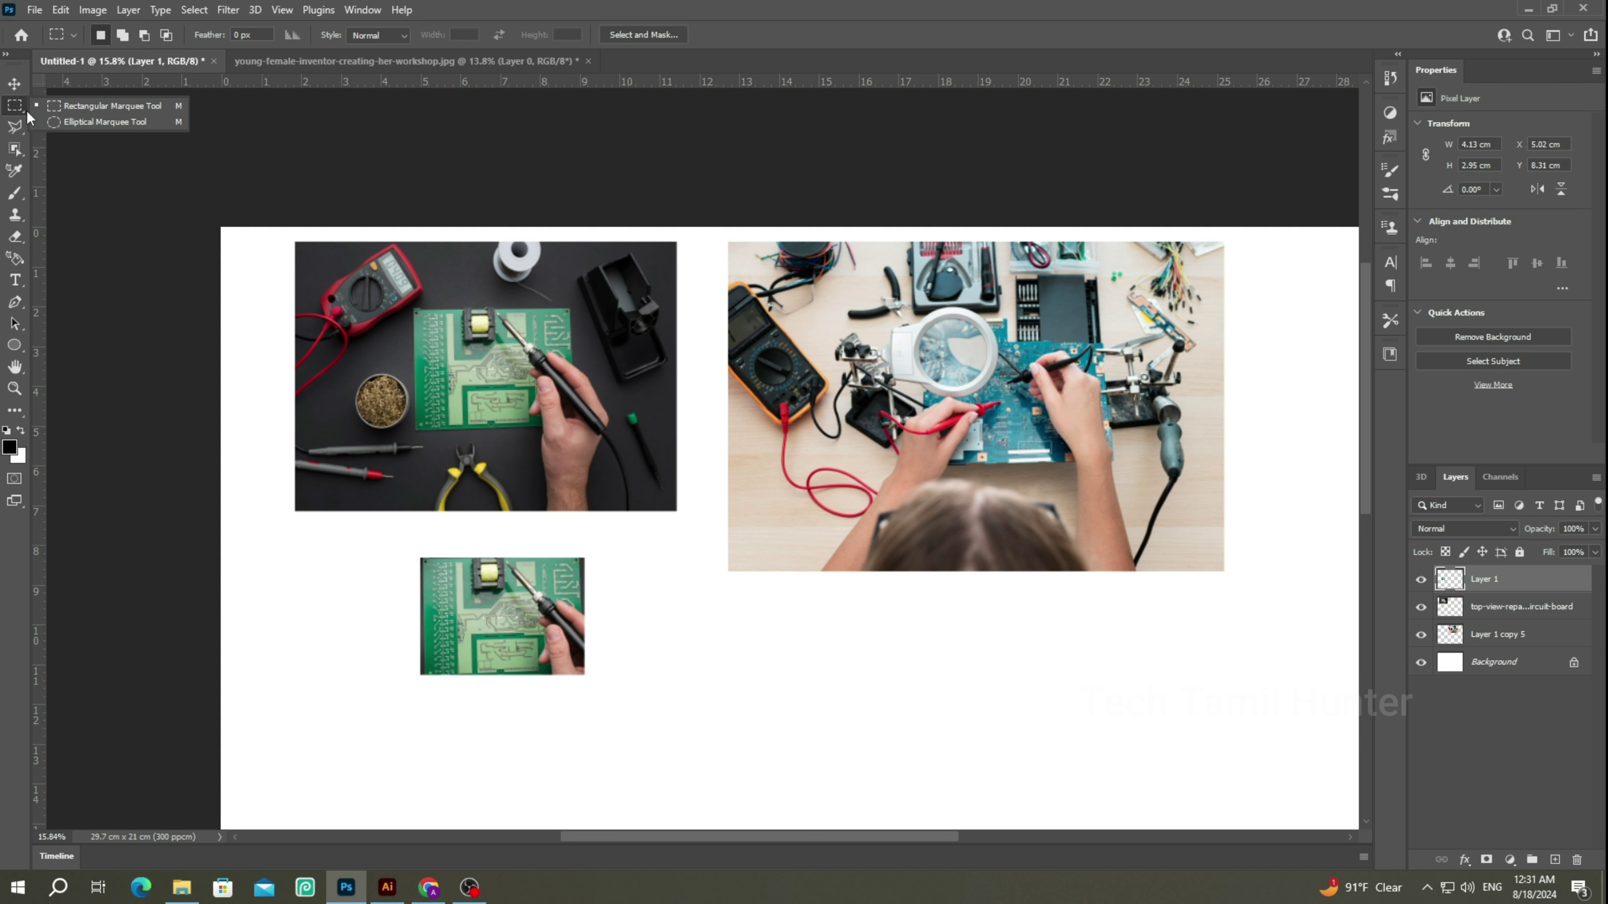
# Draw trial circular and oval elliptical selections on the blank page, then clear them.
pyautogui.click(125, 119)
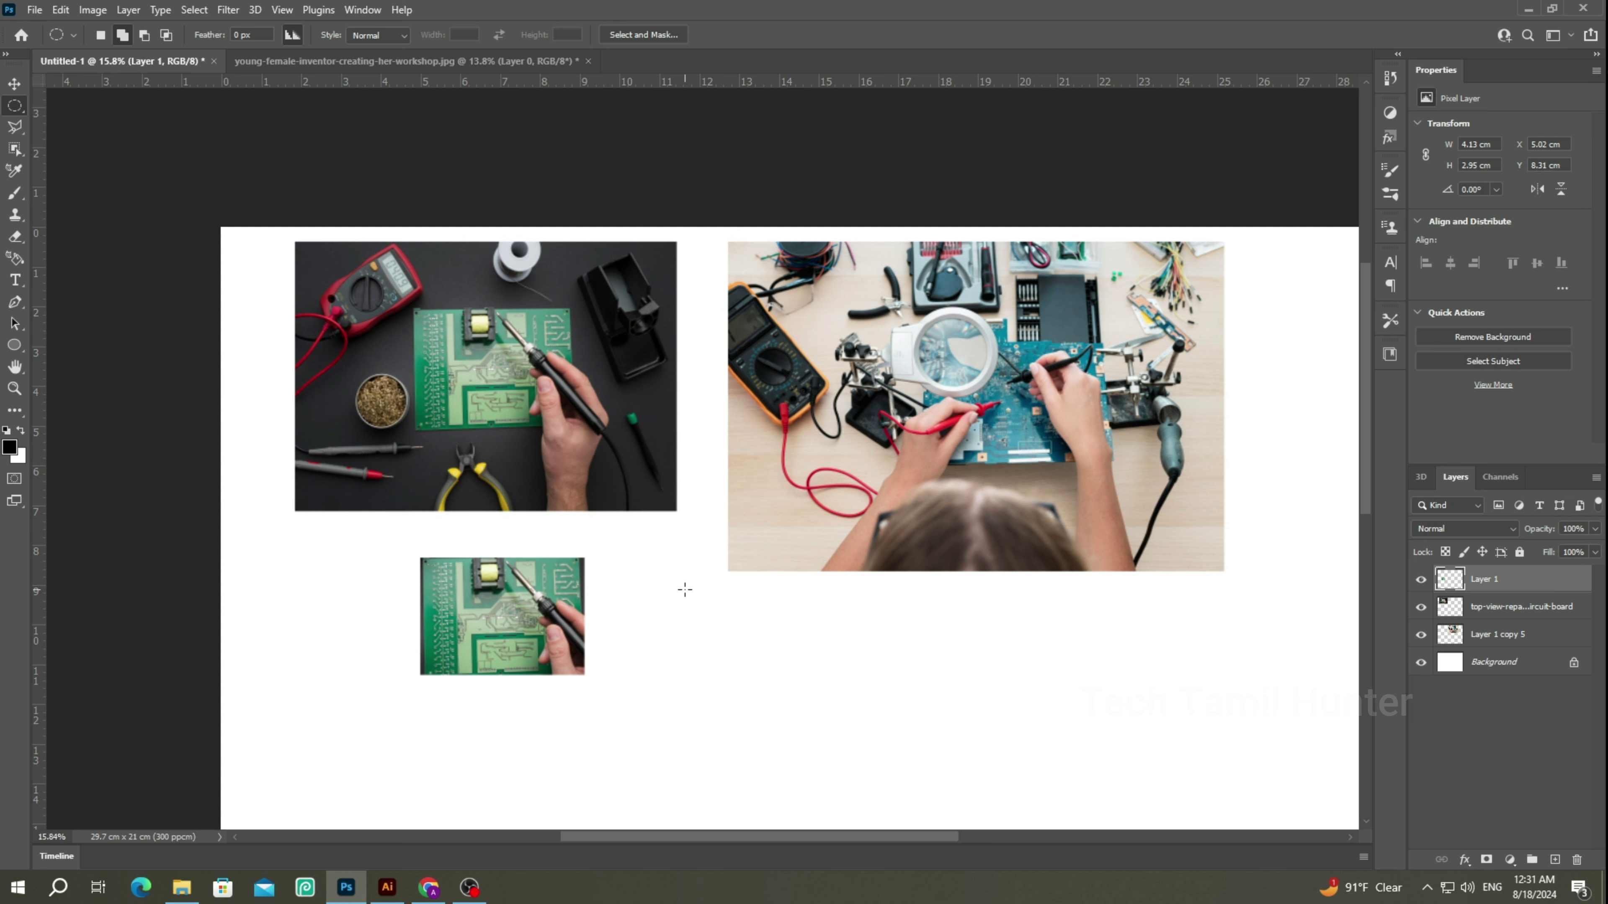
pyautogui.moveTo(684, 590); pyautogui.dragTo(784, 685)
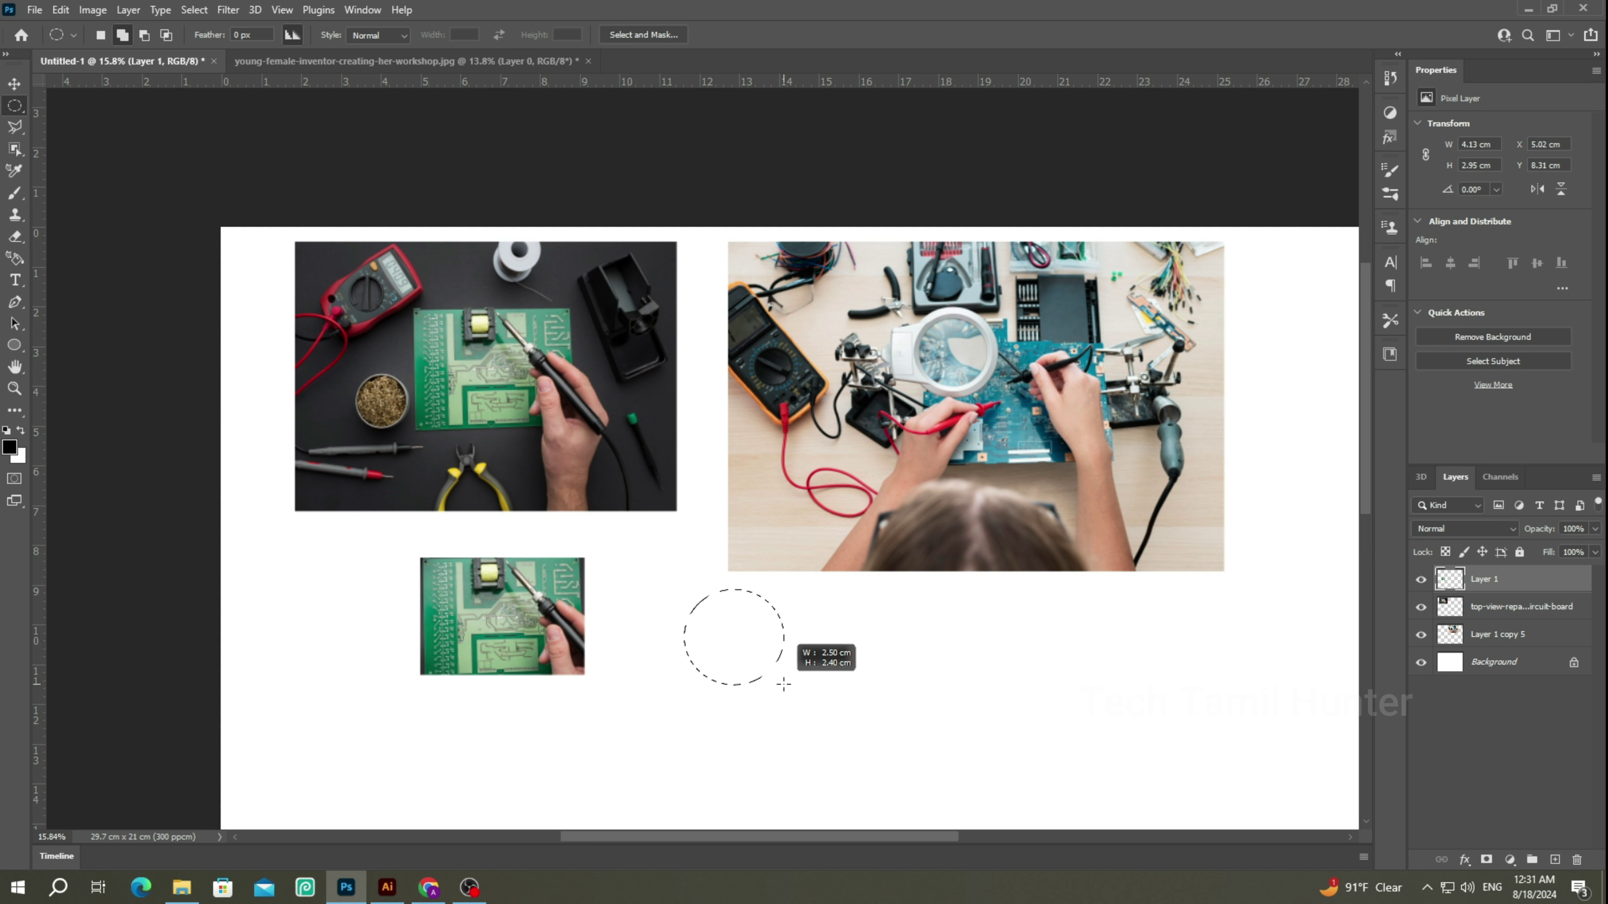
pyautogui.moveTo(784, 684); pyautogui.dragTo(792, 697)
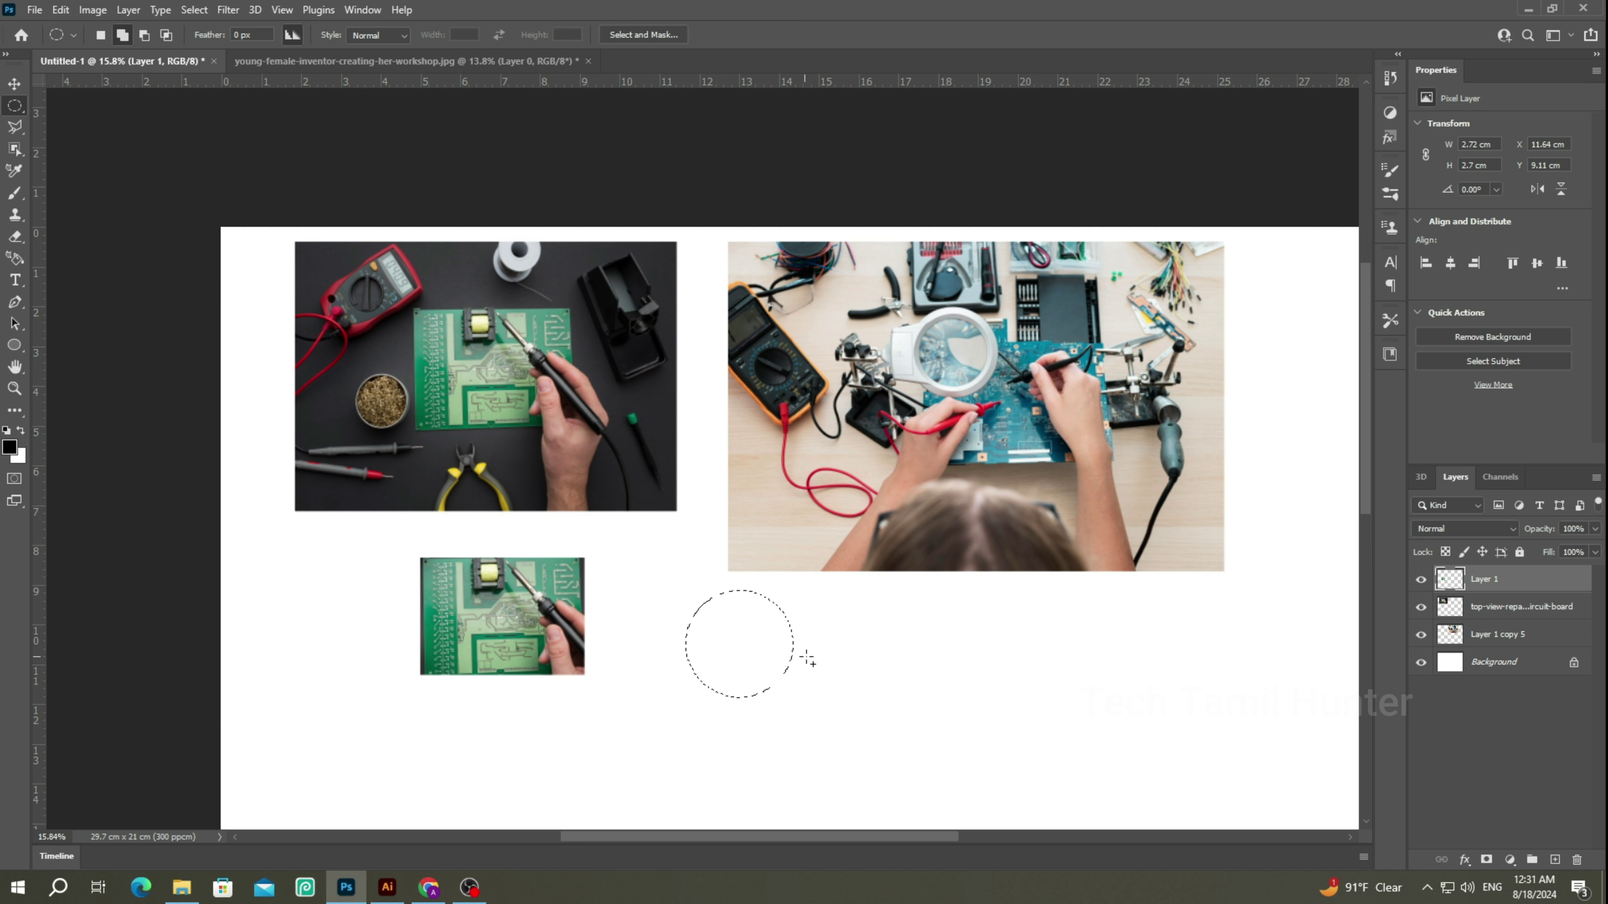
pyautogui.moveTo(869, 591); pyautogui.dragTo(922, 792)
pyautogui.hotkey('ctrl', 'f')
pyautogui.press('Escape')
pyautogui.hotkey('ctrl', 'd')
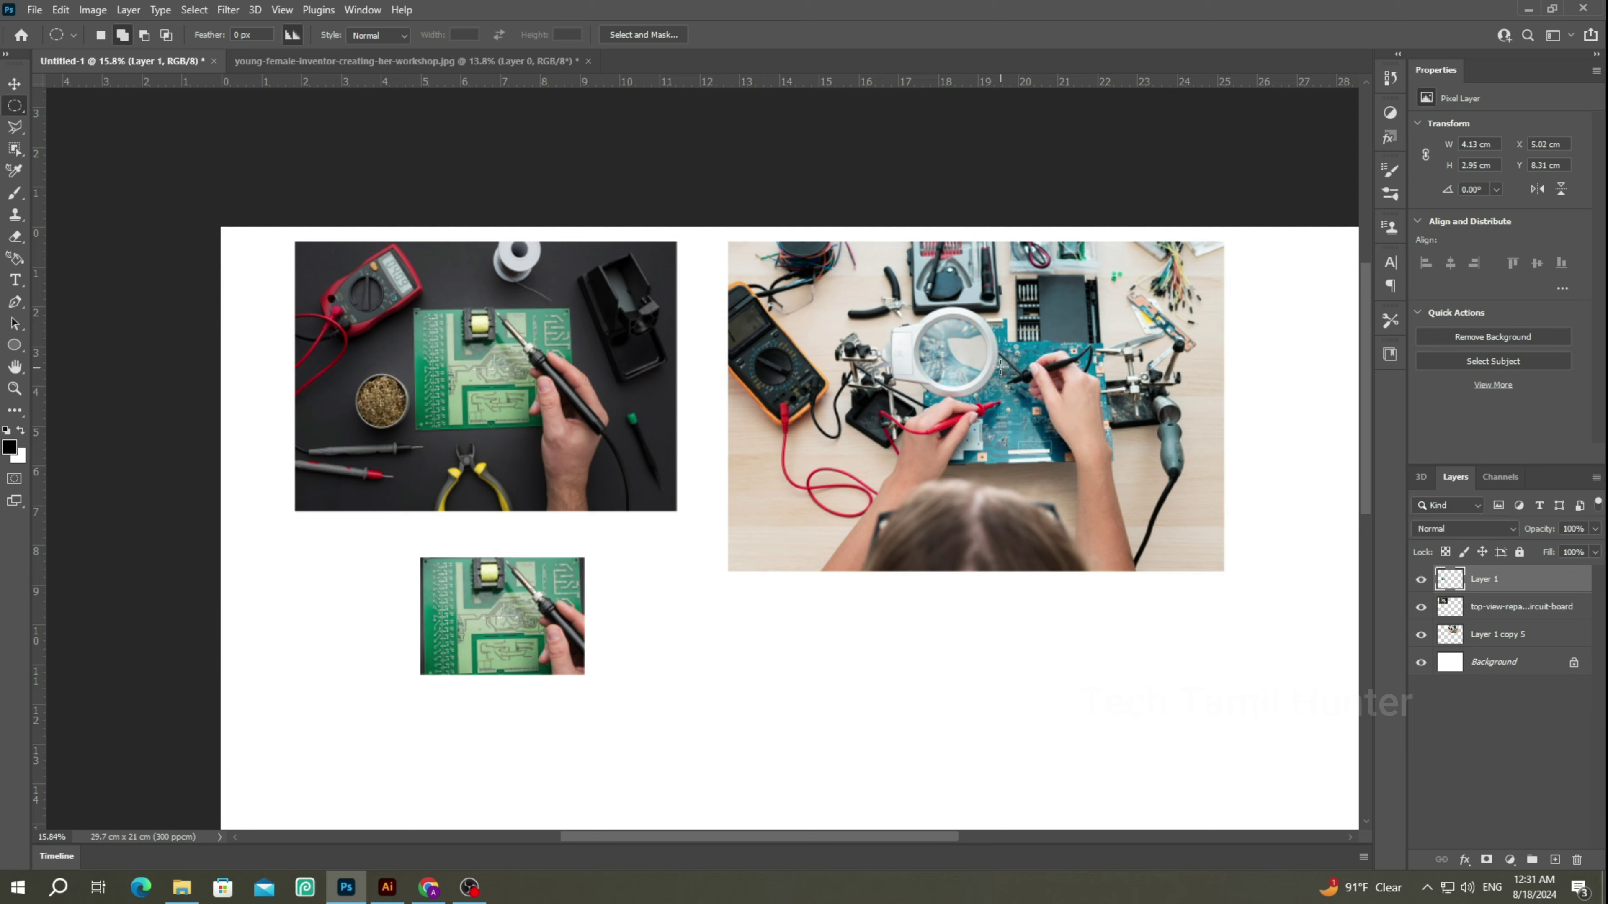
# Select a small circle, about 0.89 × 0.9 cm, inside the magnifier lens of the workshop photo.
pyautogui.scroll(2, 963, 356)
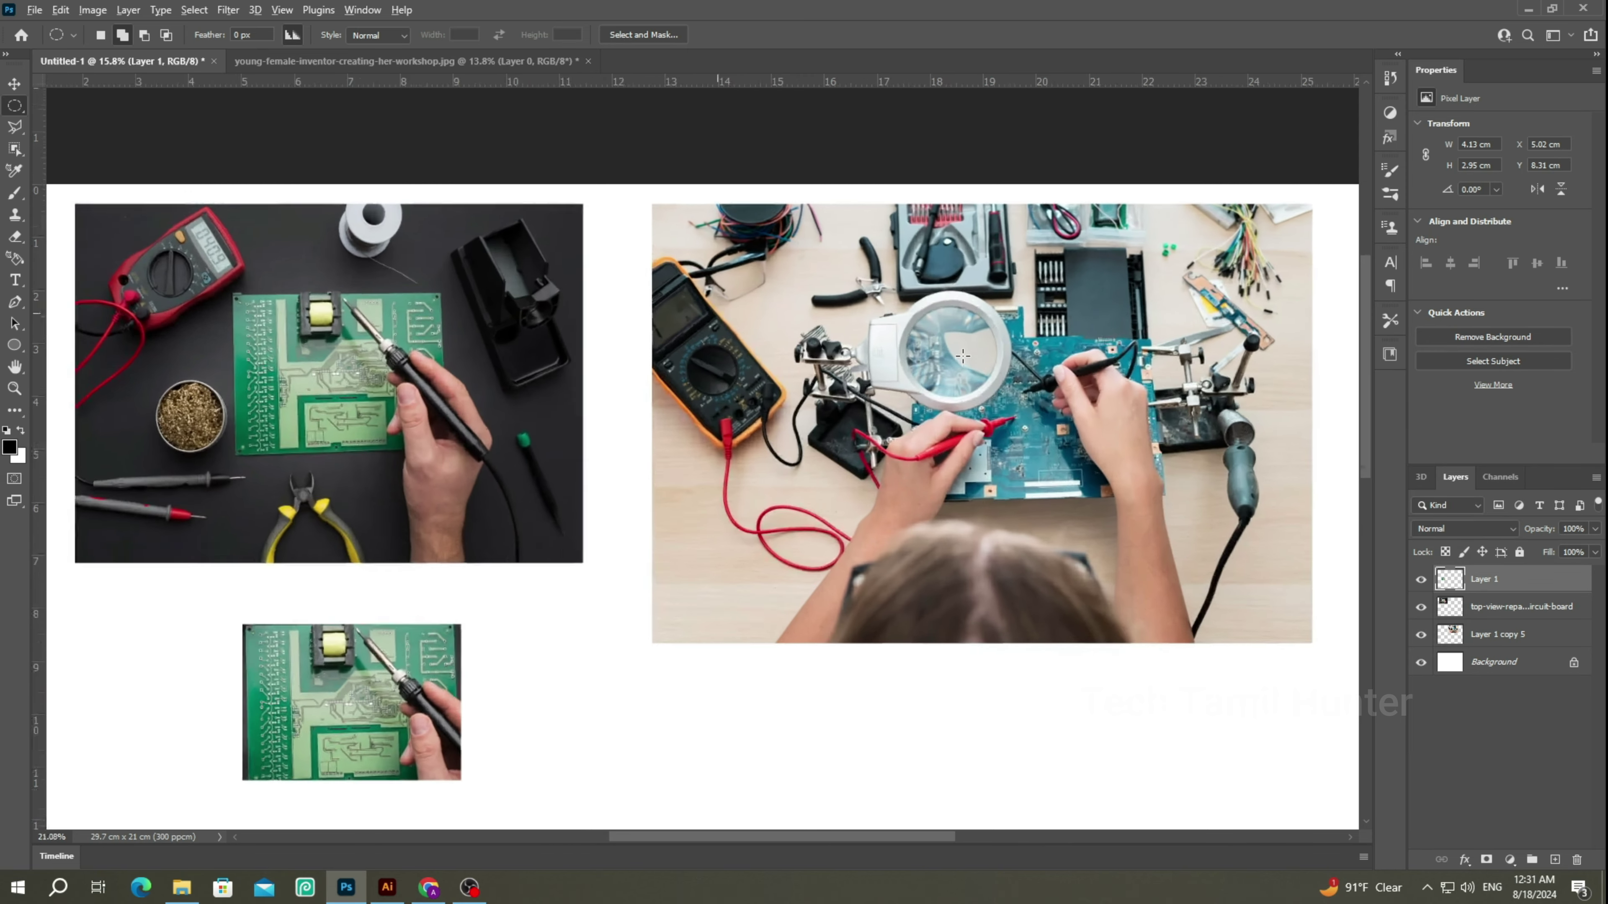
pyautogui.scroll(2, 962, 356)
pyautogui.scroll(1, 949, 352)
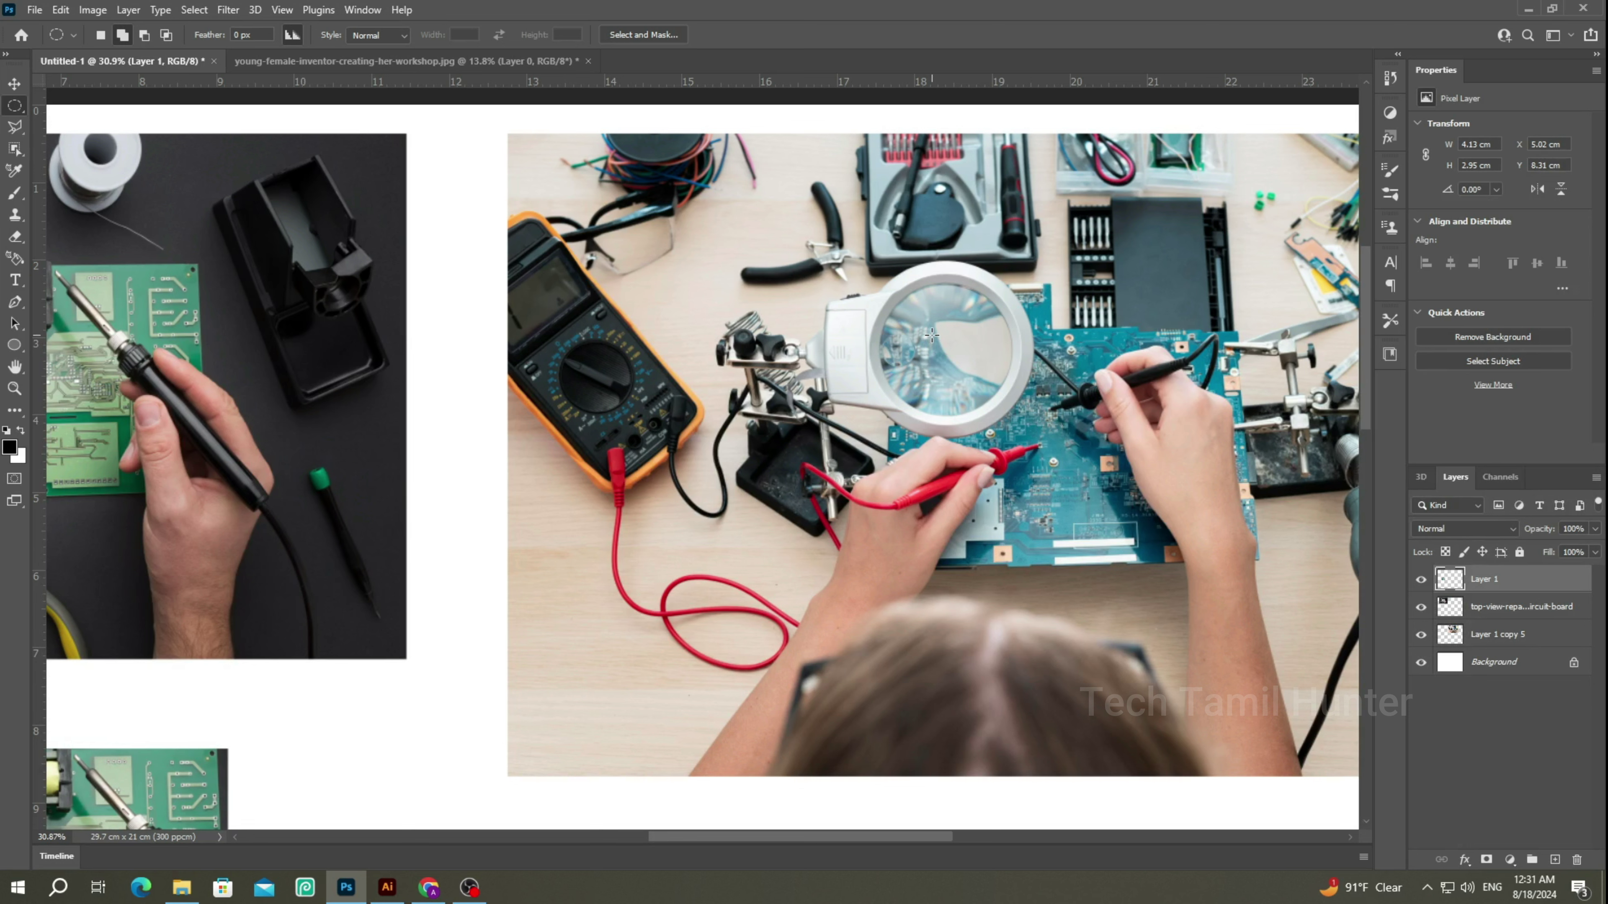
pyautogui.moveTo(658, 292)
pyautogui.mouseDown()
pyautogui.moveTo(833, 591)
pyautogui.moveTo(915, 569)
pyautogui.mouseUp()
pyautogui.click(915, 569)
pyautogui.moveTo(928, 340); pyautogui.dragTo(996, 409)
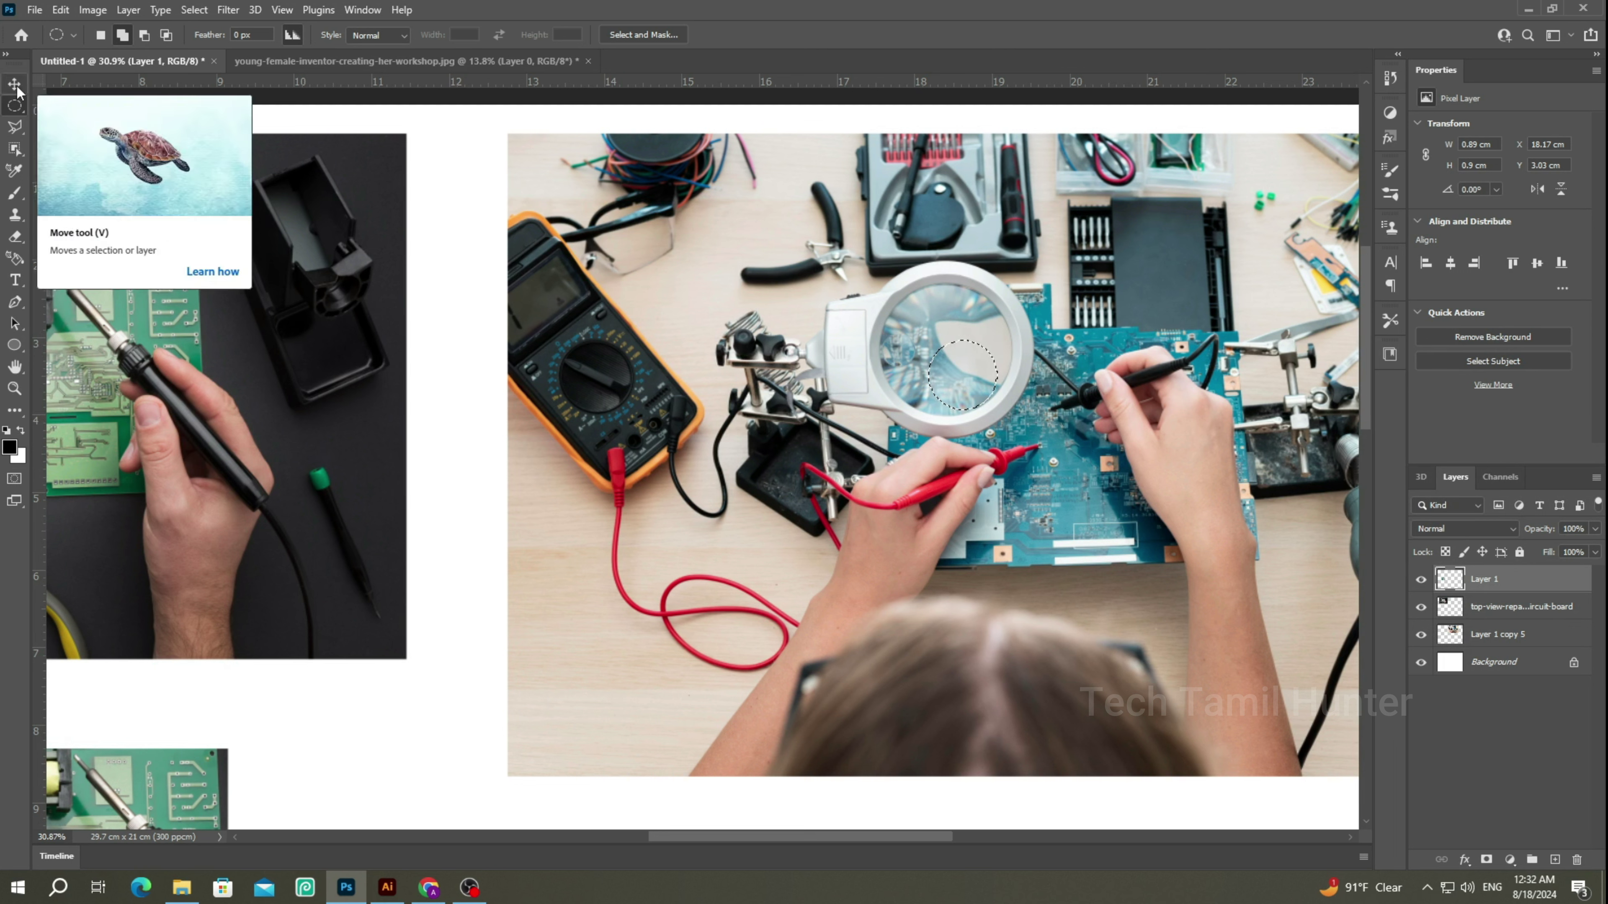
# Dismiss the empty-selection warning and make the workshop photo layer, Layer 1 copy 5, active.
pyautogui.click(18, 91)
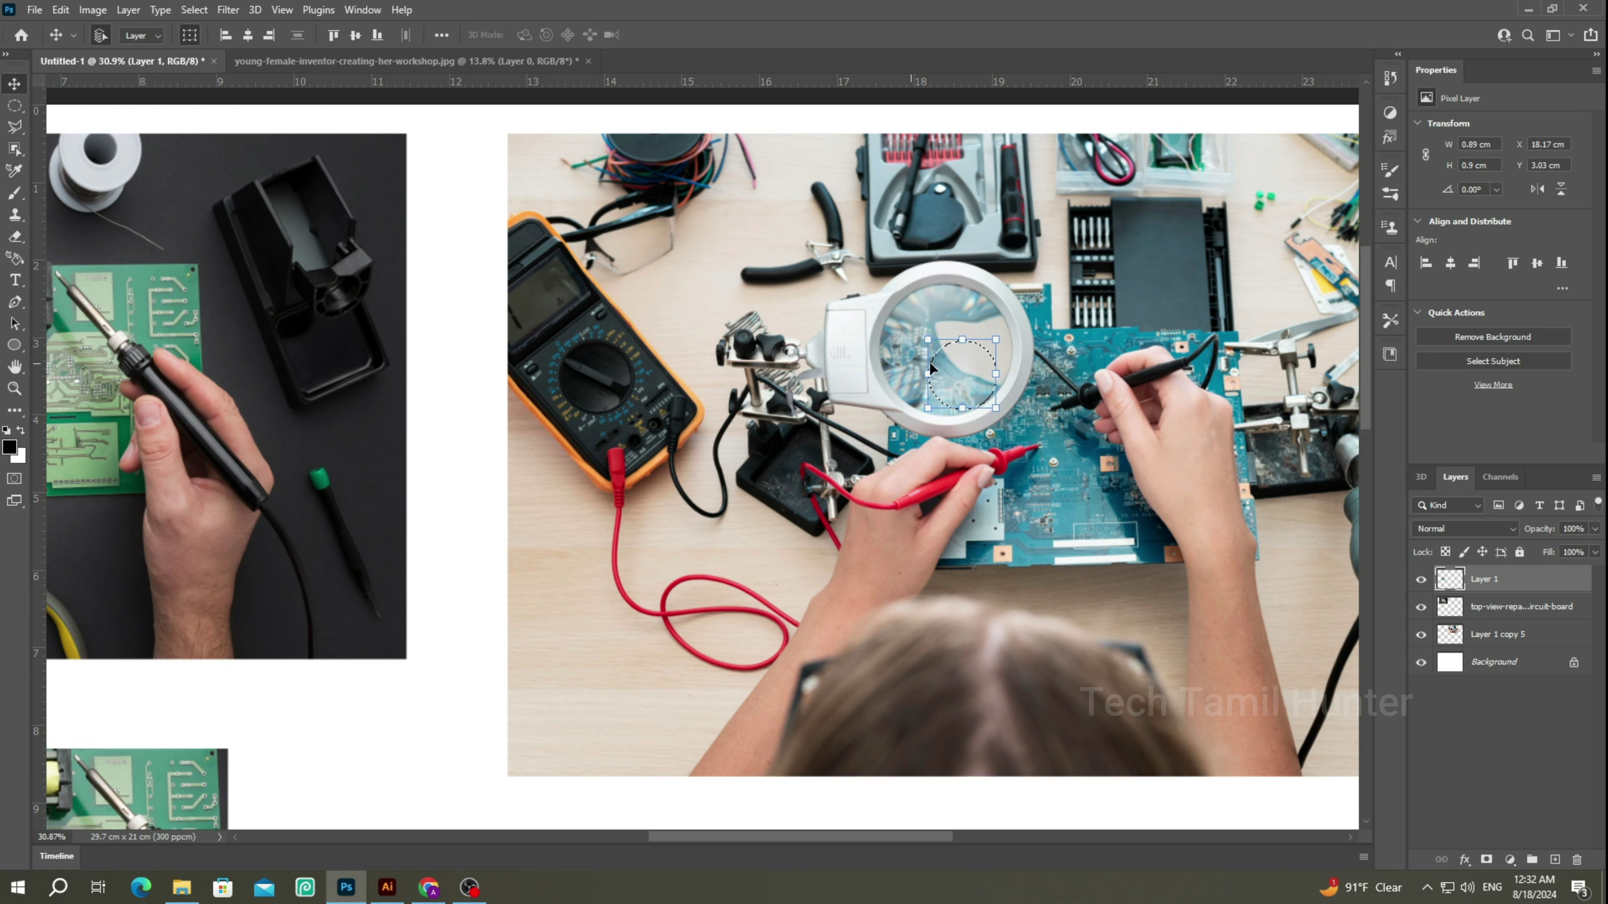
pyautogui.click(960, 384)
pyautogui.click(779, 327)
pyautogui.click(1542, 641)
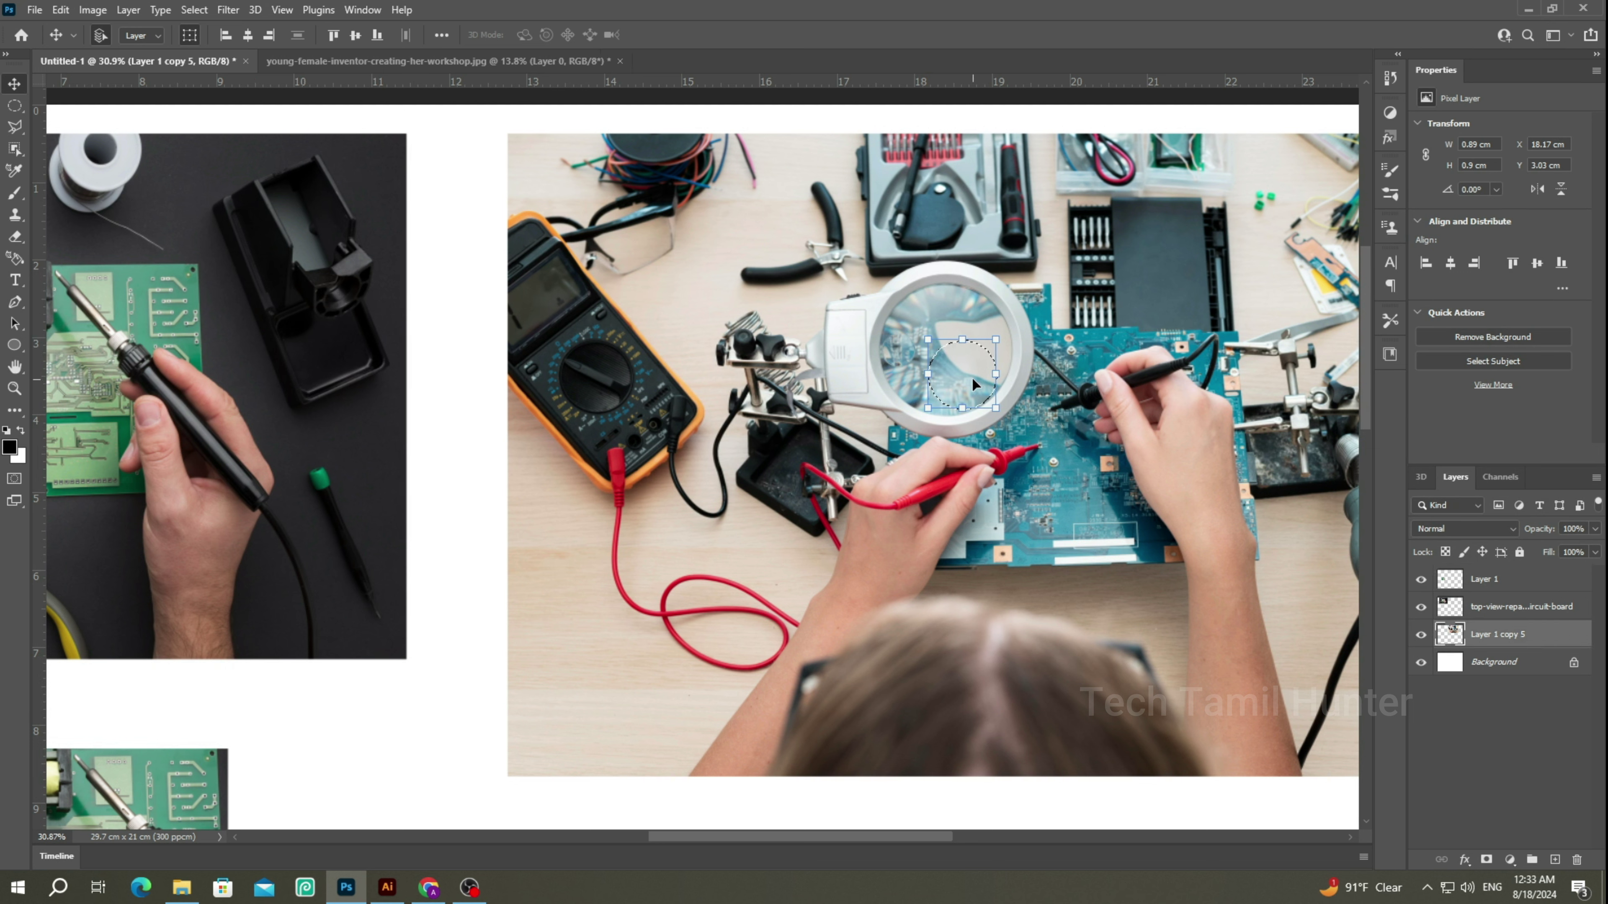
# Move the magnifier-lens circle into the gap between the photos and start resizing it with Ctrl+T.
pyautogui.moveTo(973, 384)
pyautogui.mouseDown()
pyautogui.moveTo(512, 555)
pyautogui.moveTo(425, 732)
pyautogui.mouseUp()
pyautogui.hotkey('ctrl', 't')
pyautogui.scroll(-2, 425, 731)
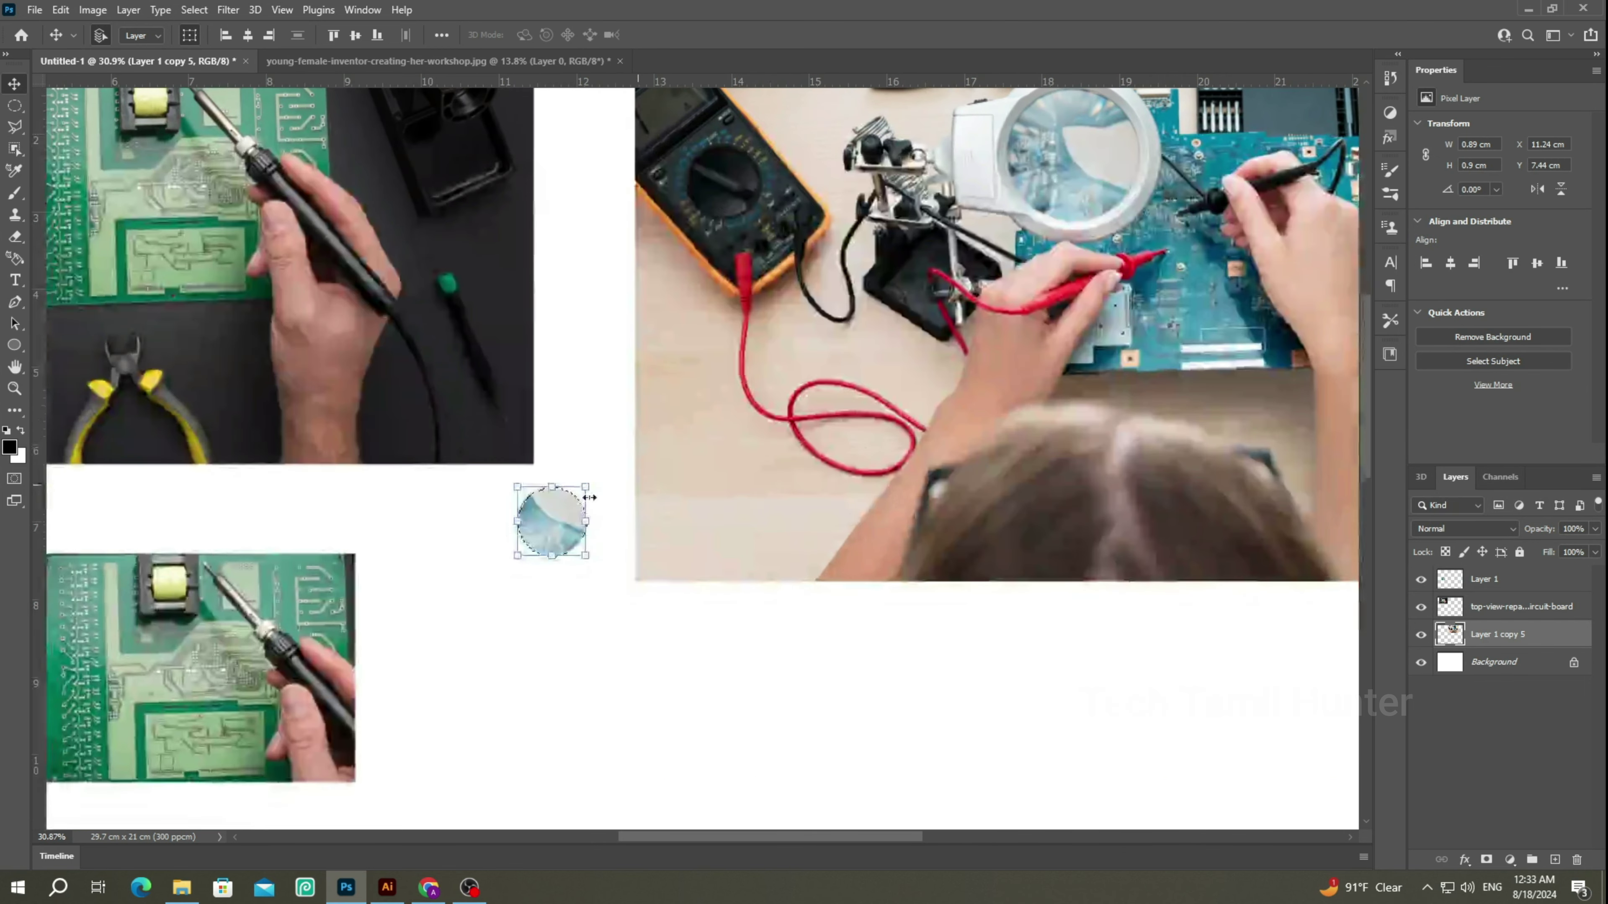
pyautogui.scroll(-5, 589, 498)
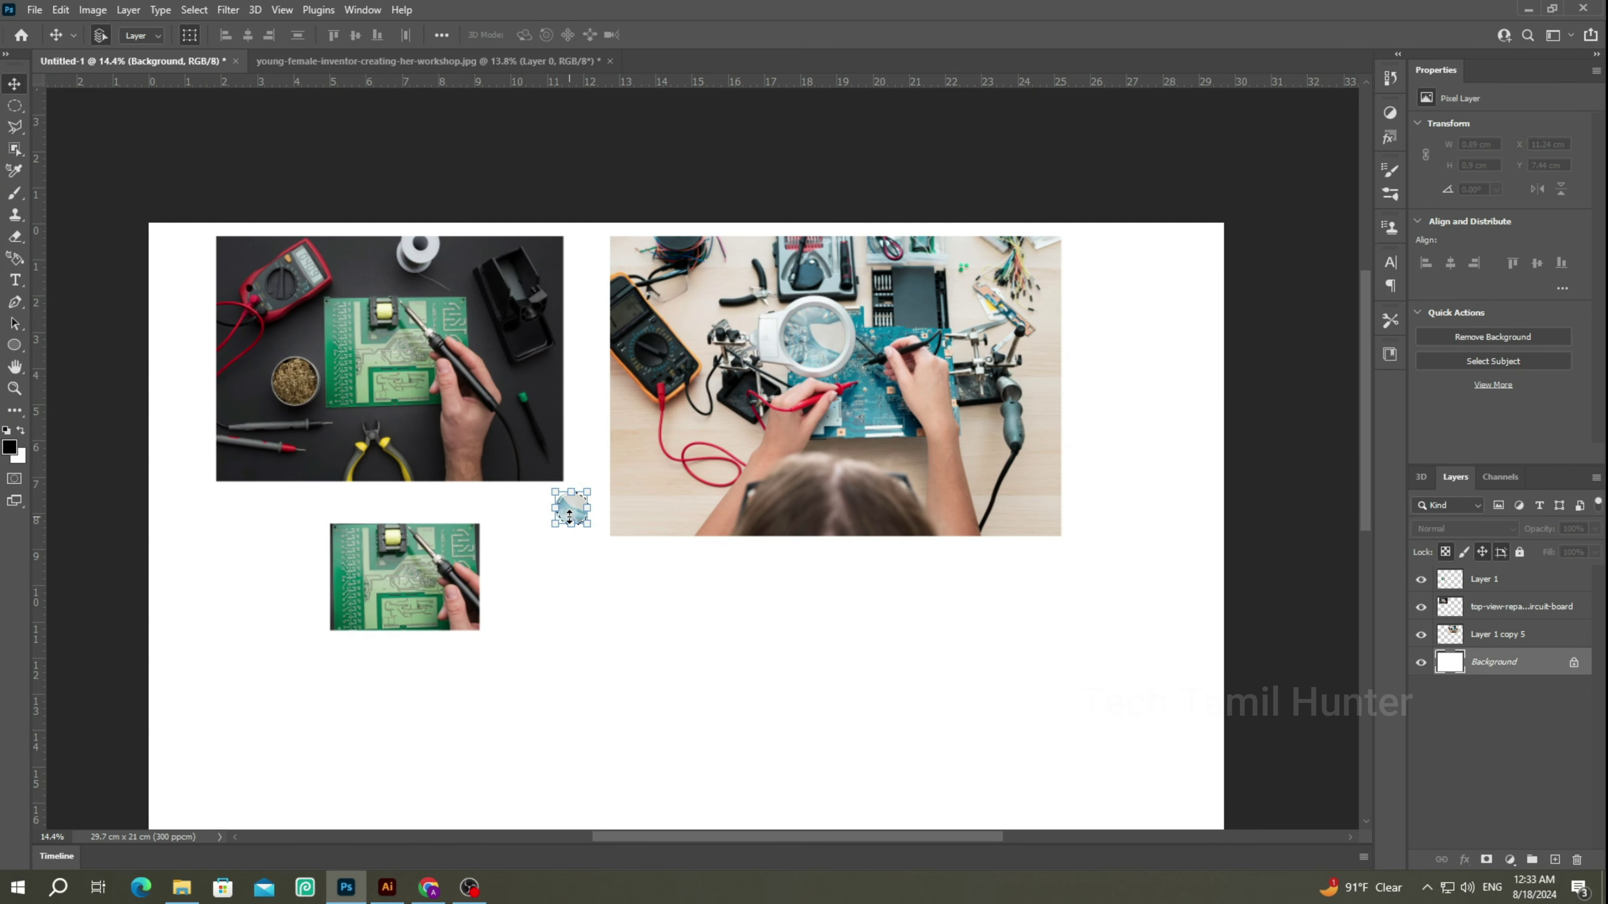
pyautogui.scroll(2, 569, 516)
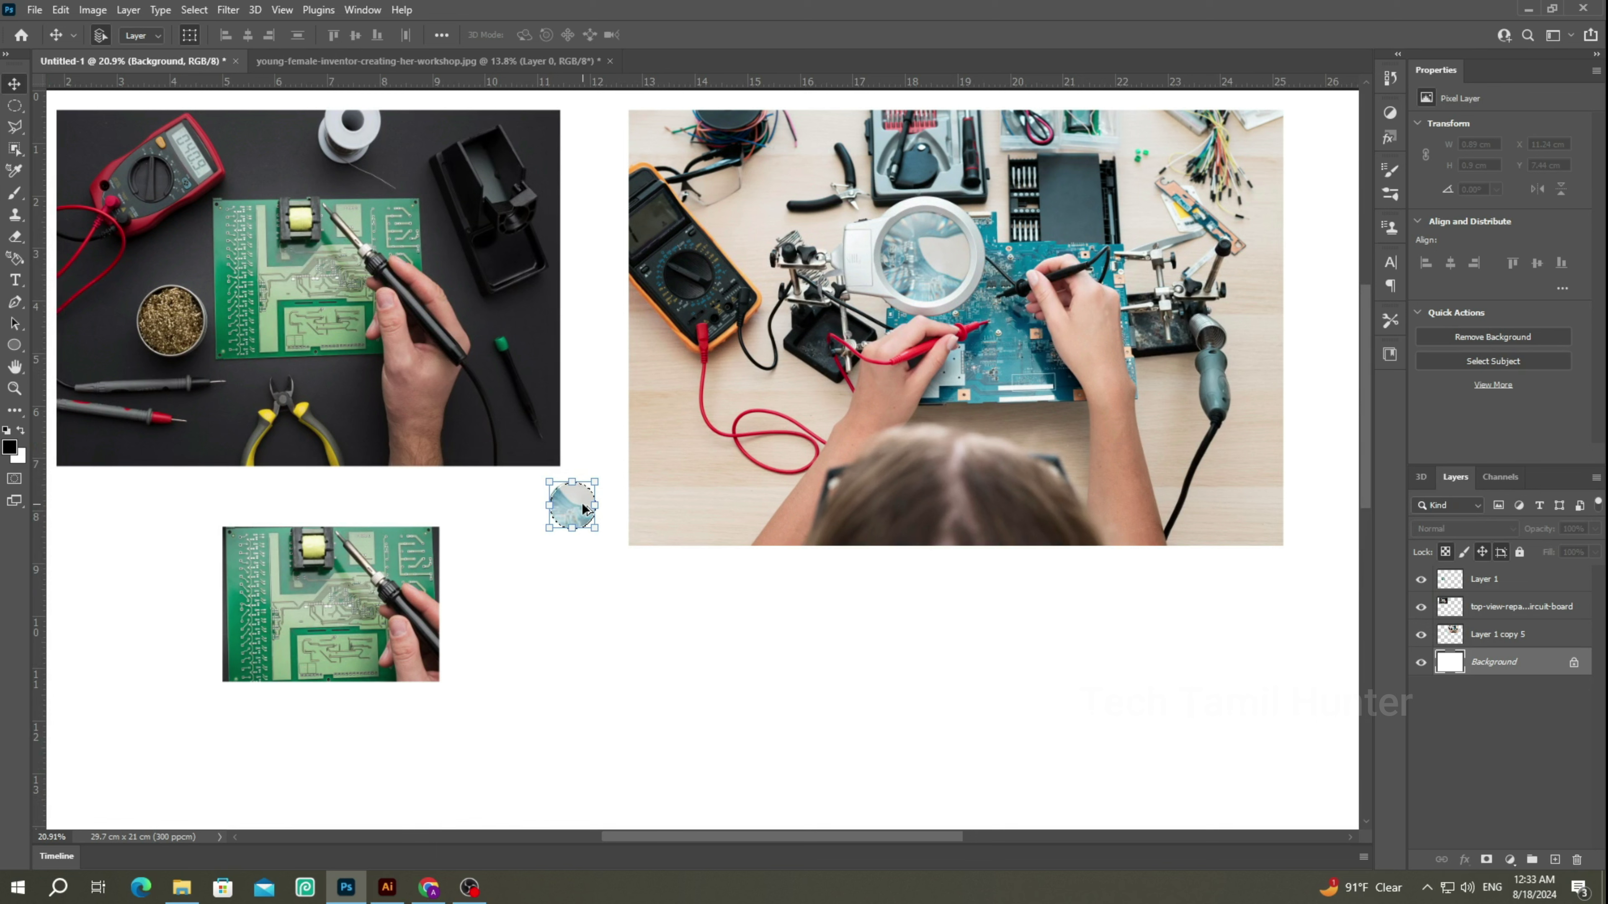
pyautogui.scroll(-2, 582, 509)
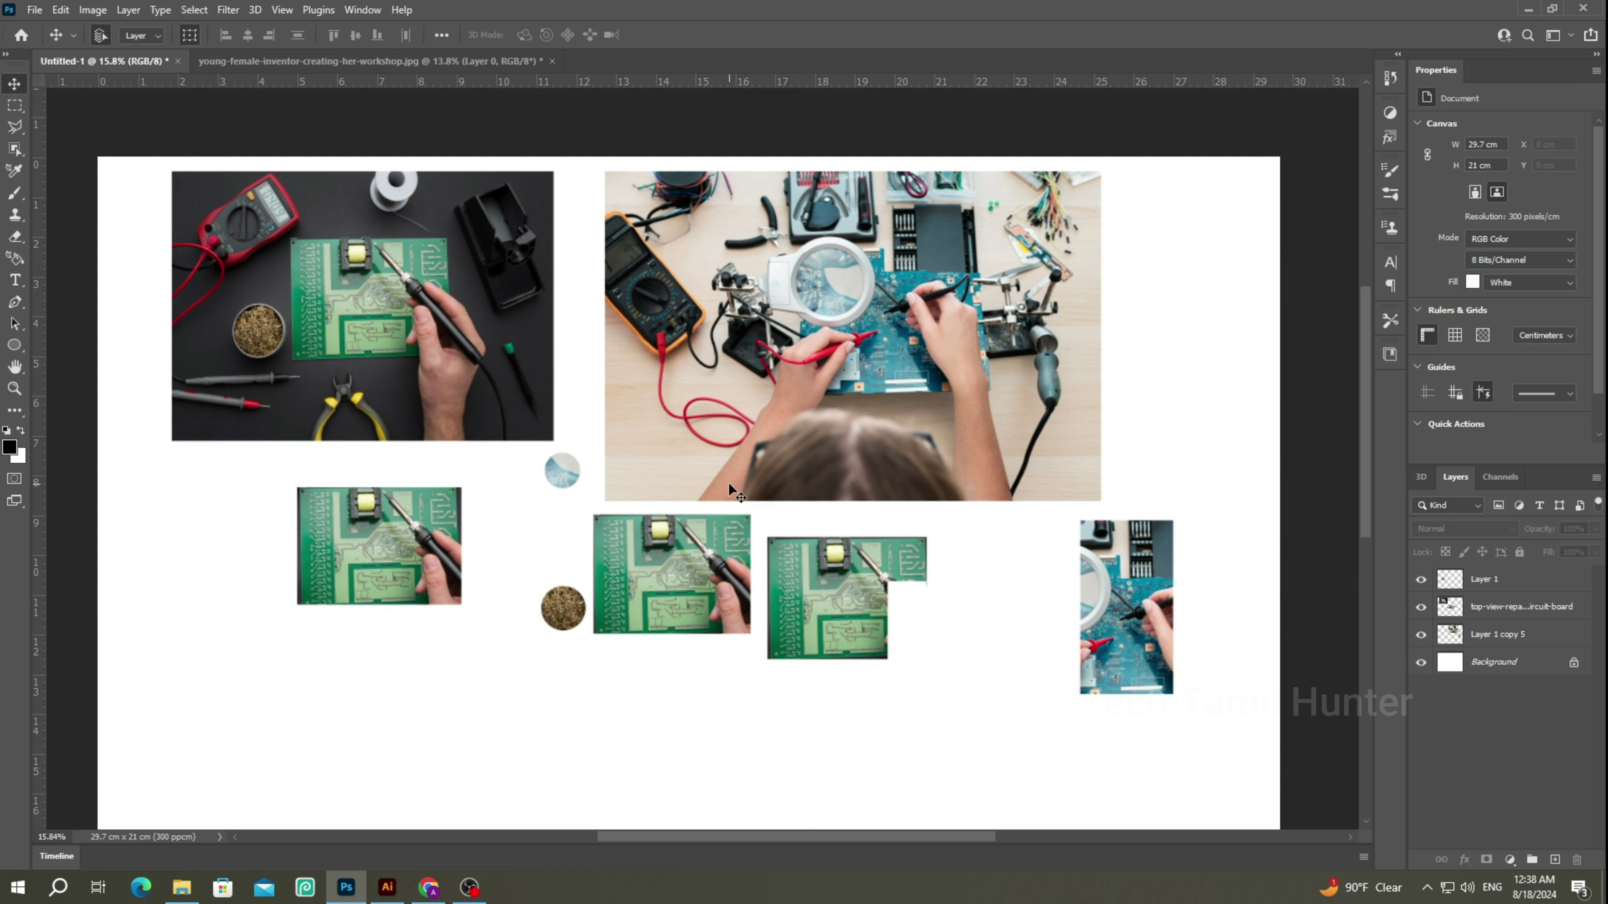
# Move the circuit-board layer about 1.09 cm left to X 0.78 cm, Y 0.37 cm.
pyautogui.moveTo(470, 271); pyautogui.dragTo(426, 271)
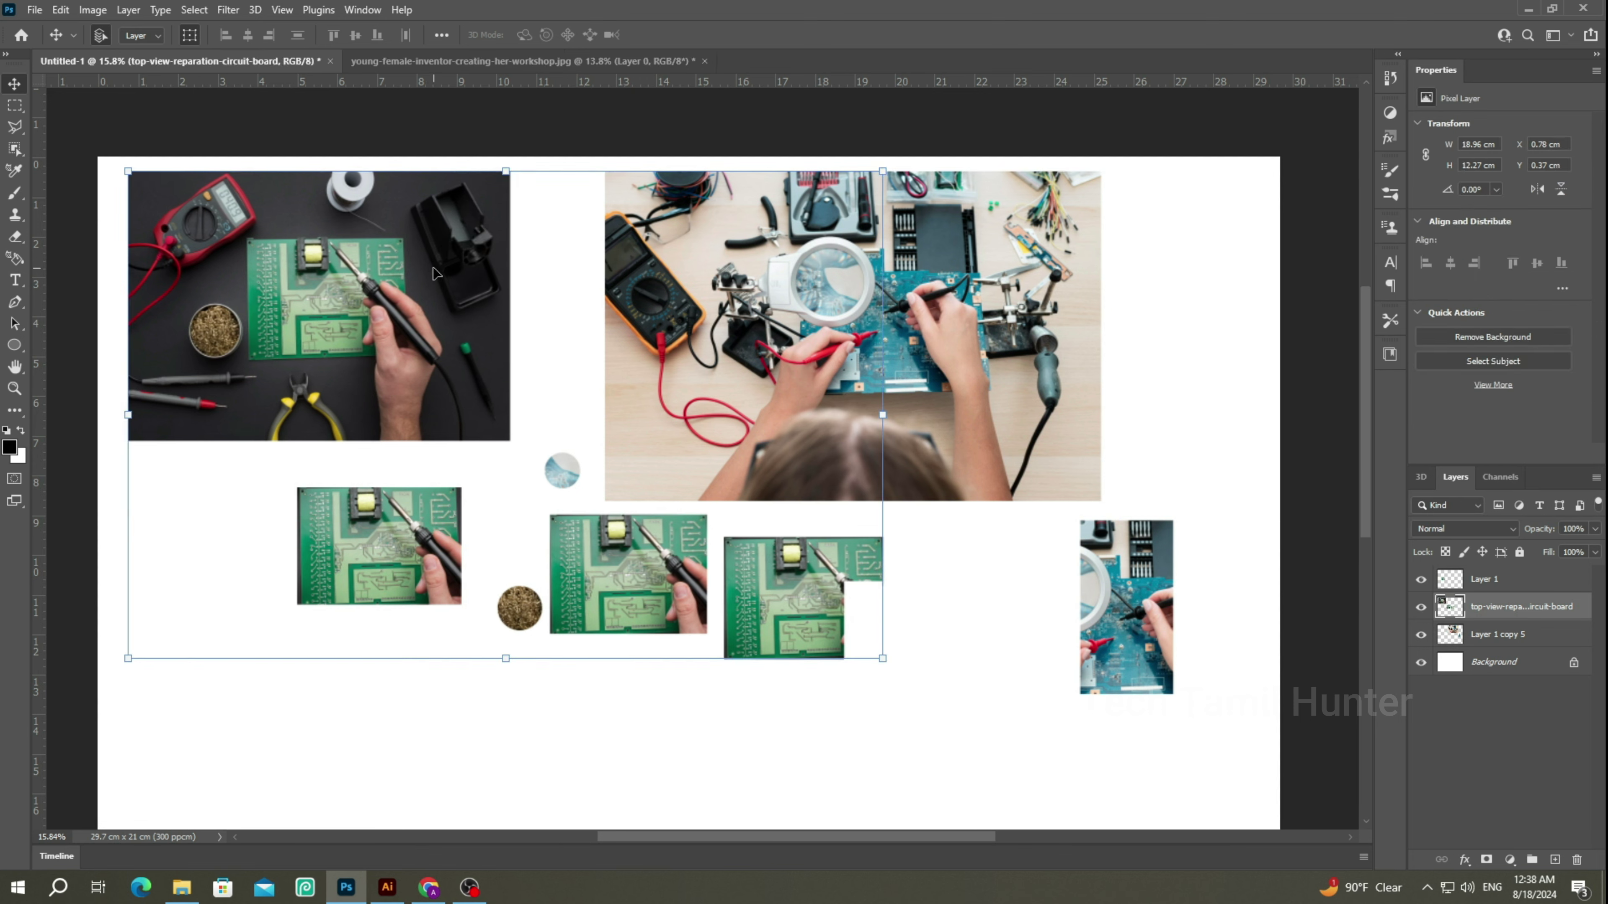